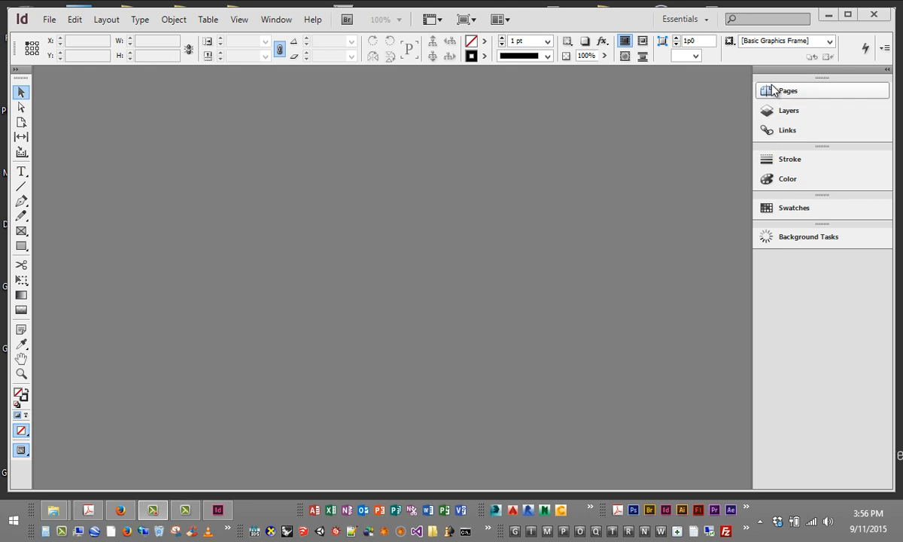
# Examine the Pages, Layers and Links panels and the list of other available panels, including the Utilities group.
pyautogui.click(785, 93)
pyautogui.click(788, 111)
pyautogui.click(787, 131)
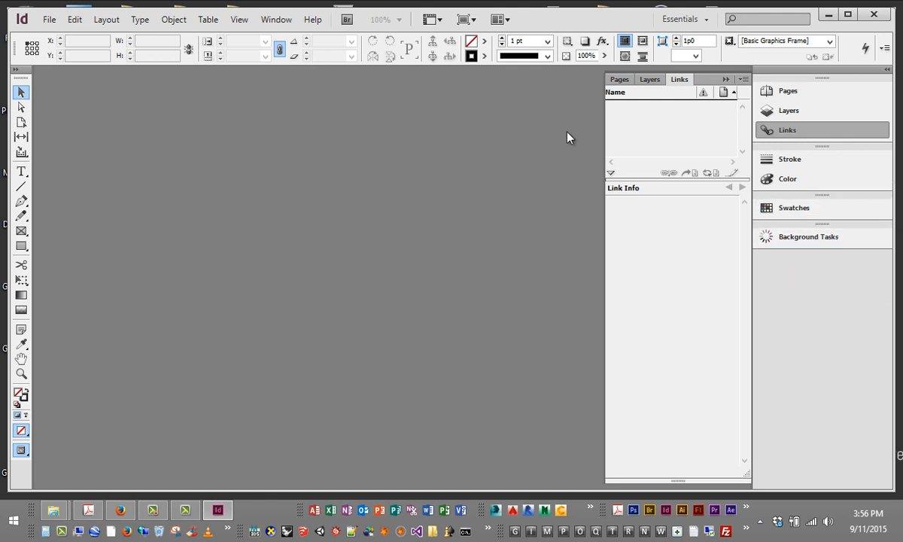
pyautogui.click(292, 23)
pyautogui.moveTo(312, 20)
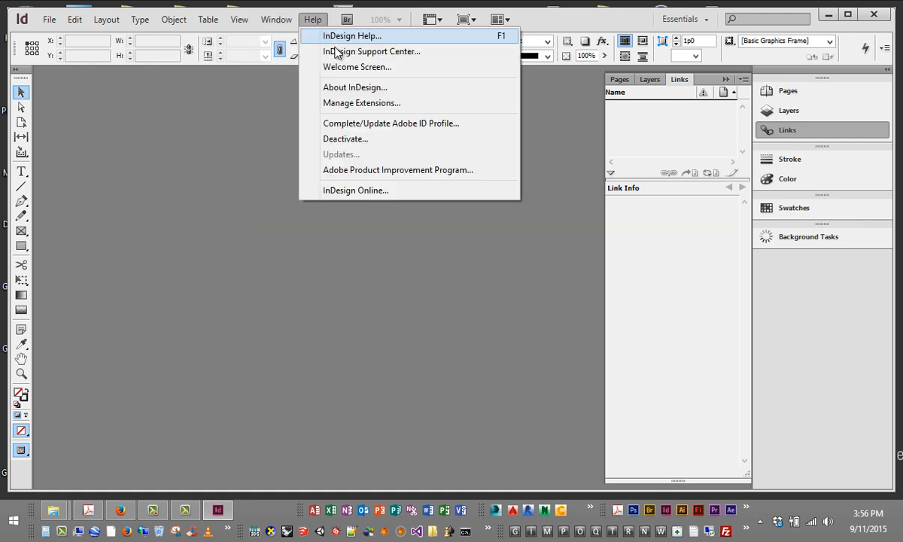
pyautogui.moveTo(277, 21)
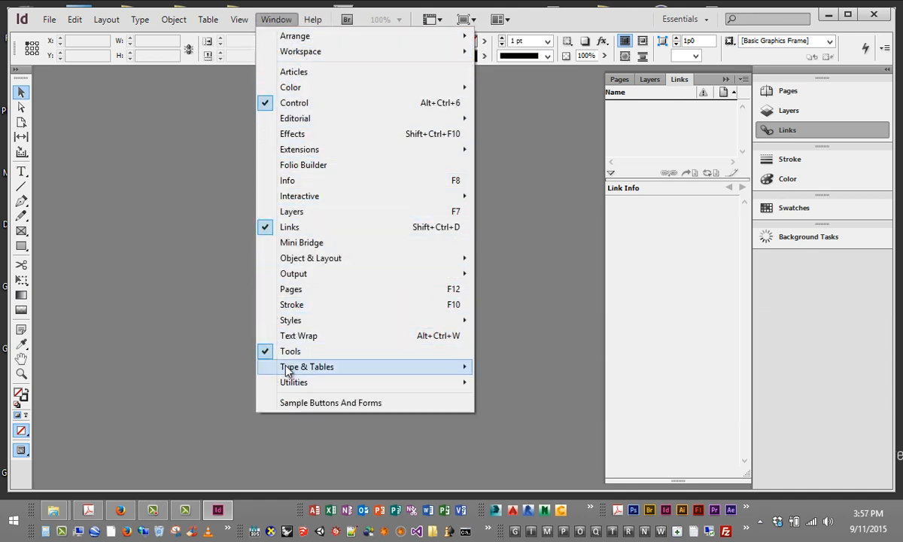
pyautogui.moveTo(333, 323)
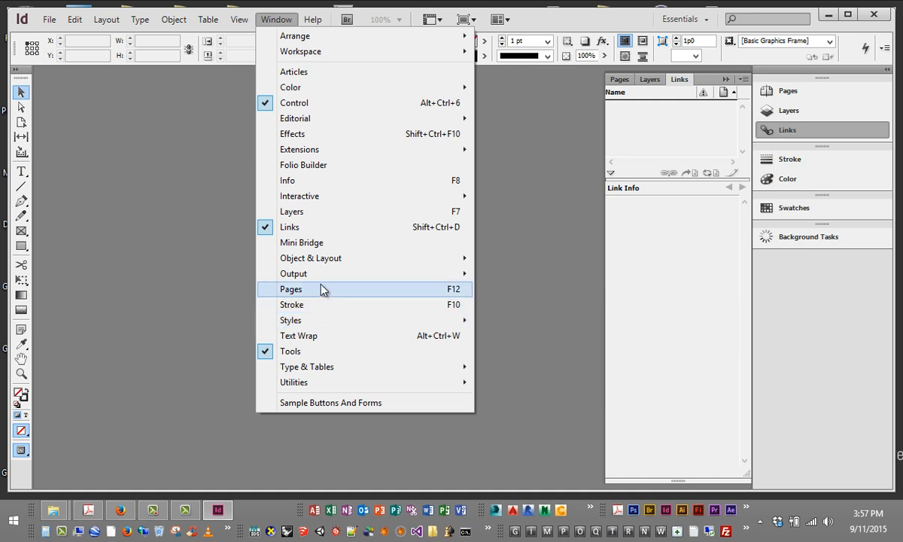
pyautogui.moveTo(299, 388)
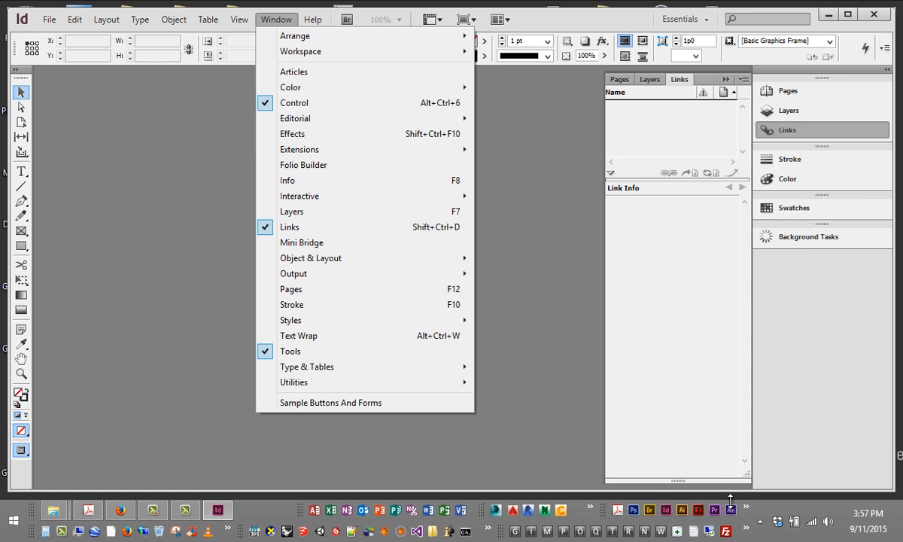
pyautogui.moveTo(447, 385)
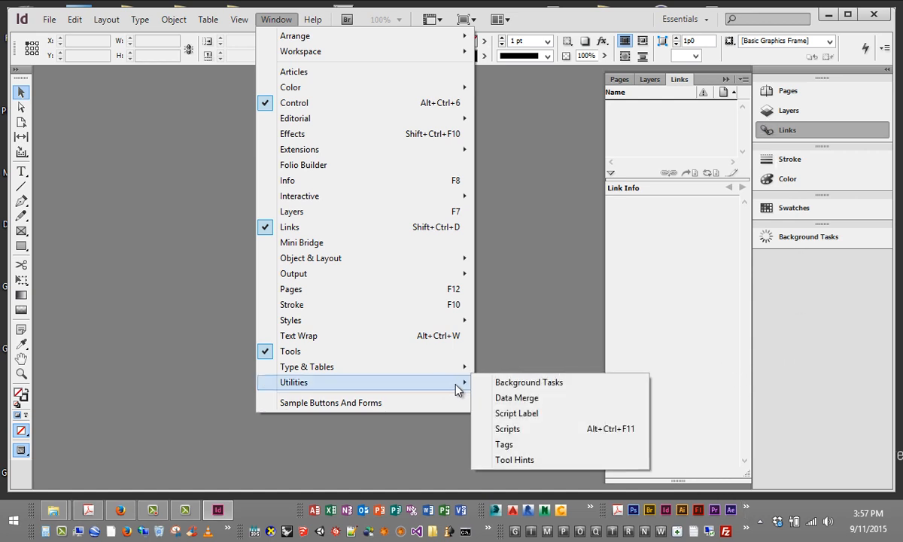
pyautogui.click(530, 278)
# Undock Background Tasks as a floating panel and dock it again below Swatches.
pyautogui.moveTo(839, 241); pyautogui.dragTo(518, 288)
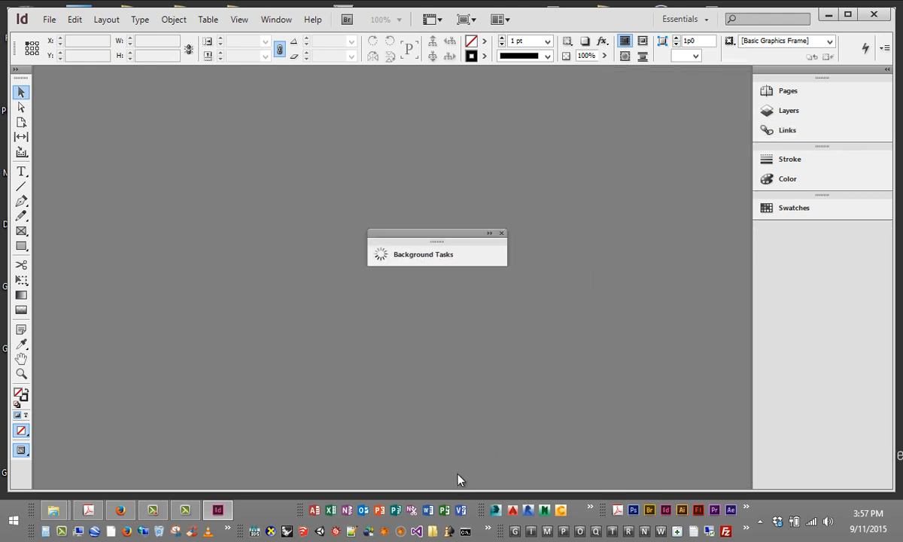
pyautogui.moveTo(467, 256); pyautogui.dragTo(842, 245)
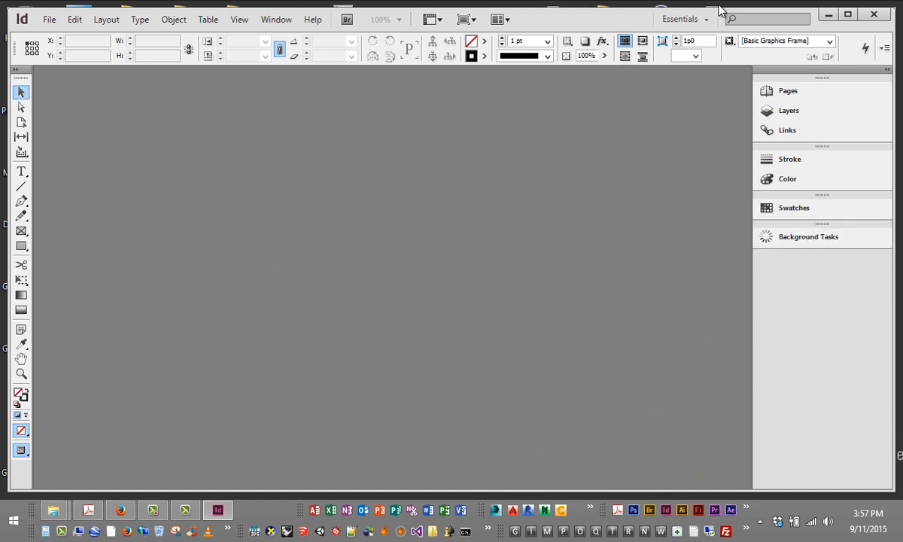
# Switch to the Interactive for PDF workspace and move Background Tasks below SWF Preview in the dock.
pyautogui.click(670, 21)
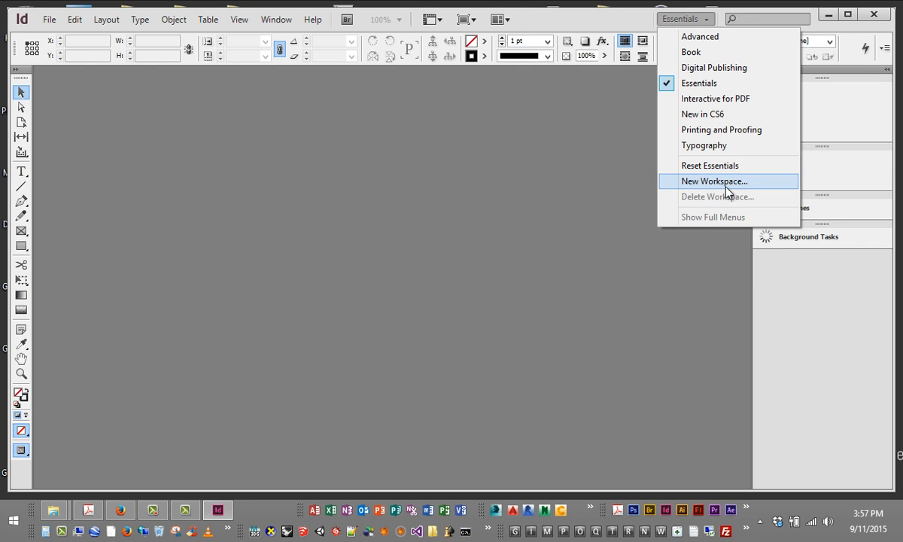
pyautogui.click(711, 101)
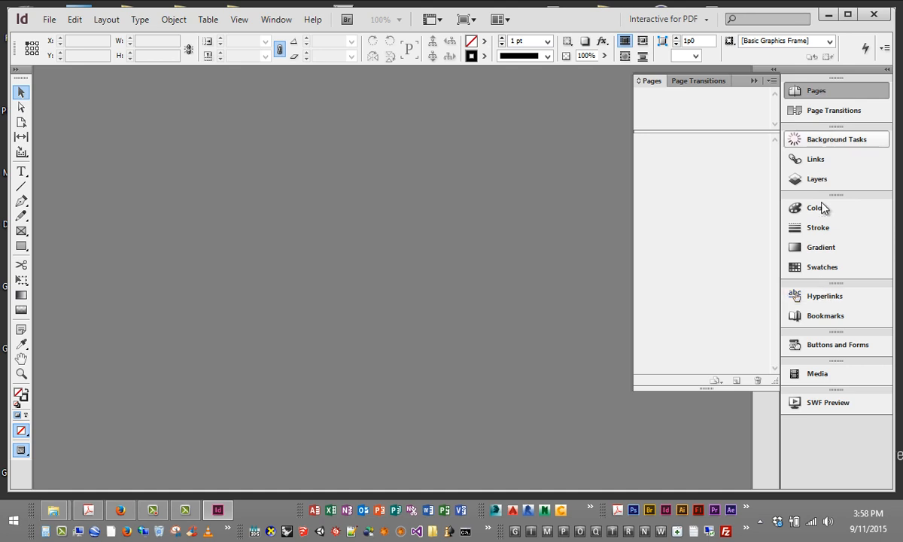
pyautogui.moveTo(828, 152); pyautogui.dragTo(820, 427)
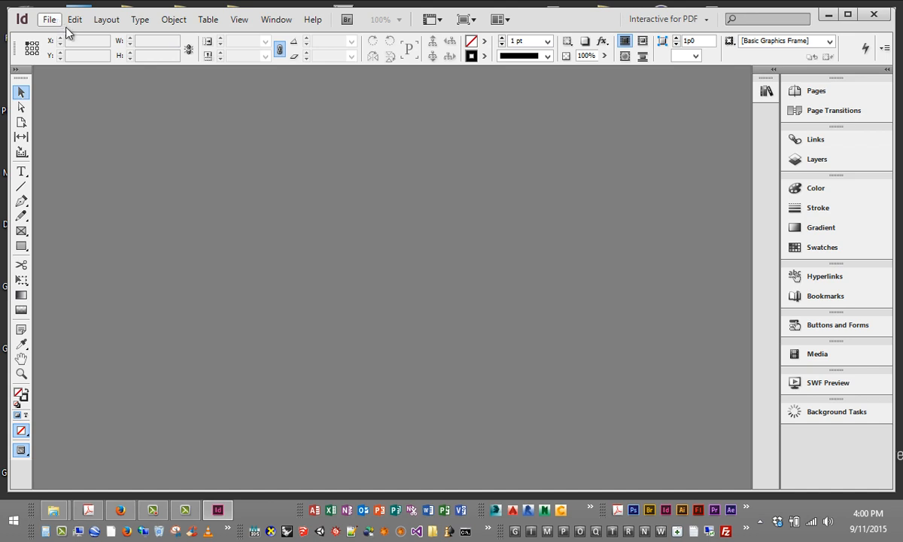
# Create a Letter-size document with Print intent, 4 pages and facing pages turned off.
pyautogui.click(51, 21)
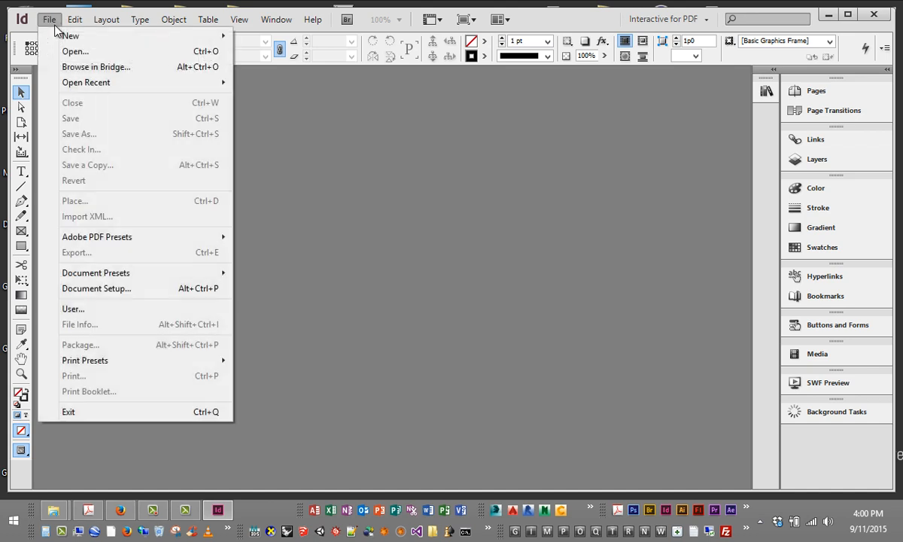
pyautogui.moveTo(72, 39)
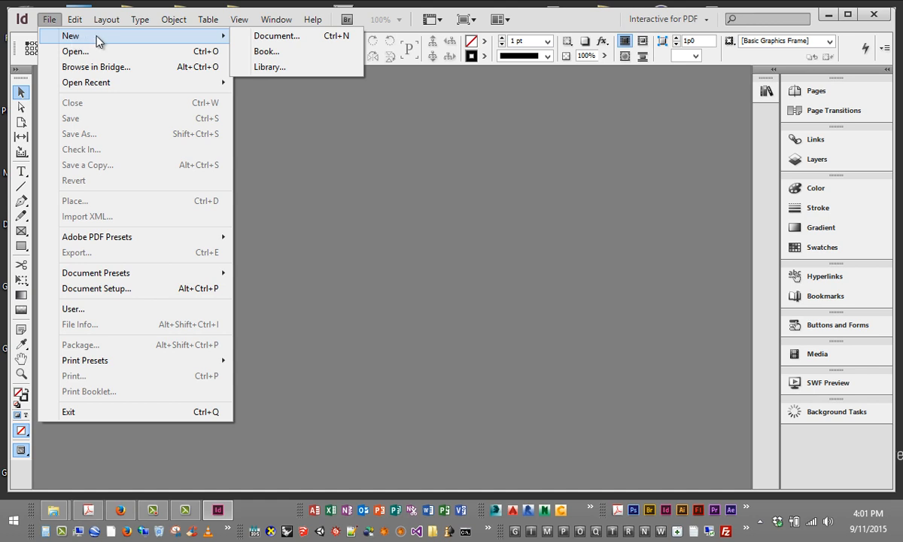
pyautogui.click(276, 37)
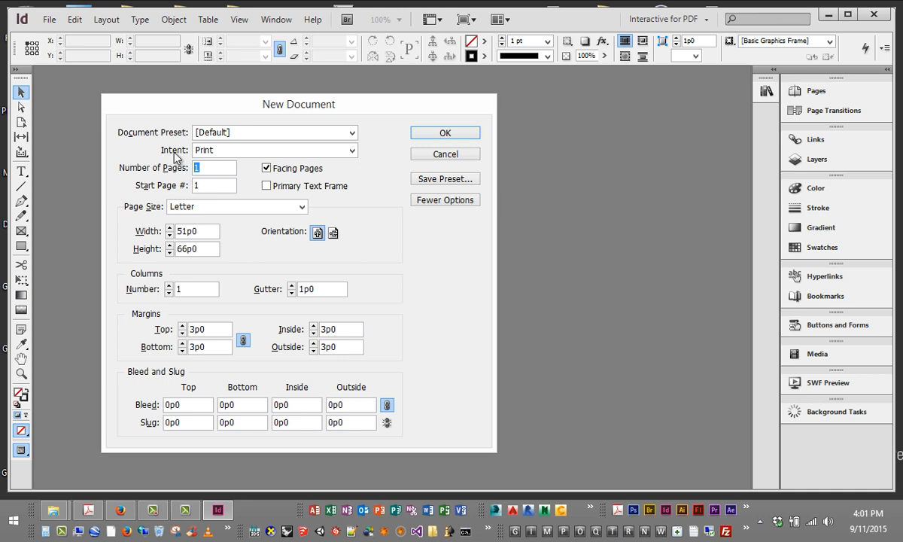
pyautogui.write('4')
pyautogui.click(233, 152)
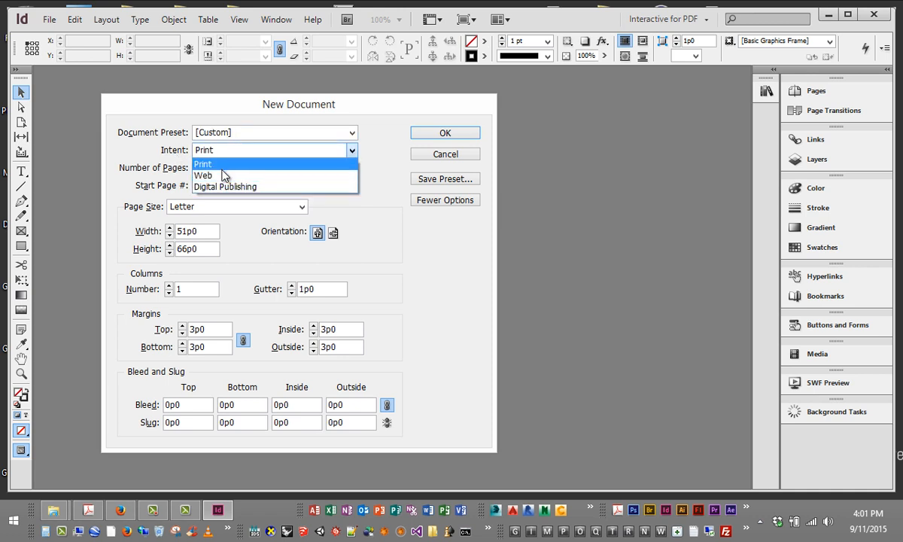
pyautogui.click(216, 163)
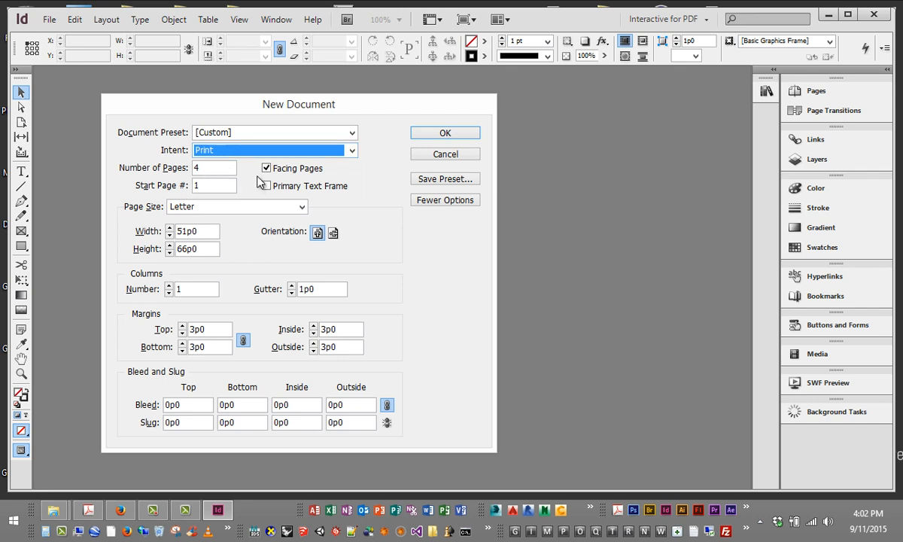
pyautogui.click(266, 168)
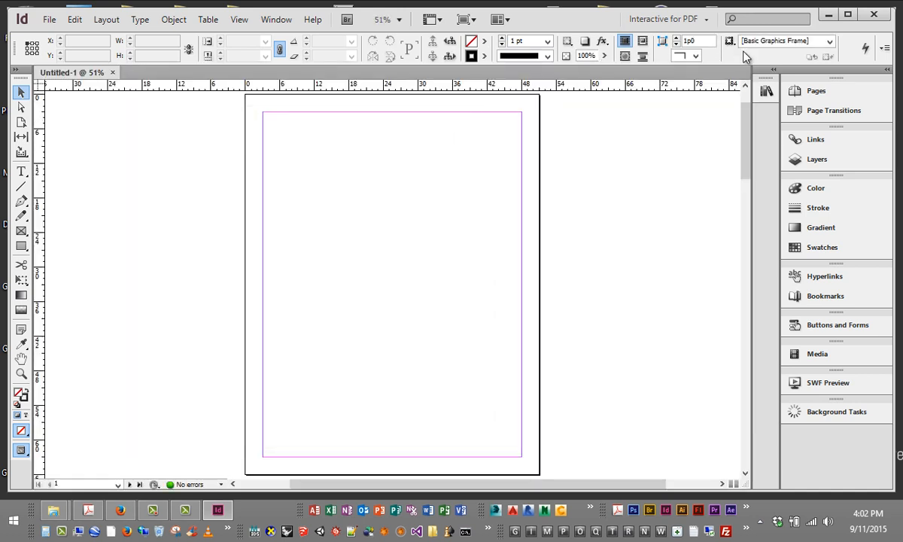
# Display the document's page thumbnails and turn on facing pages in its document setup.
pyautogui.click(809, 96)
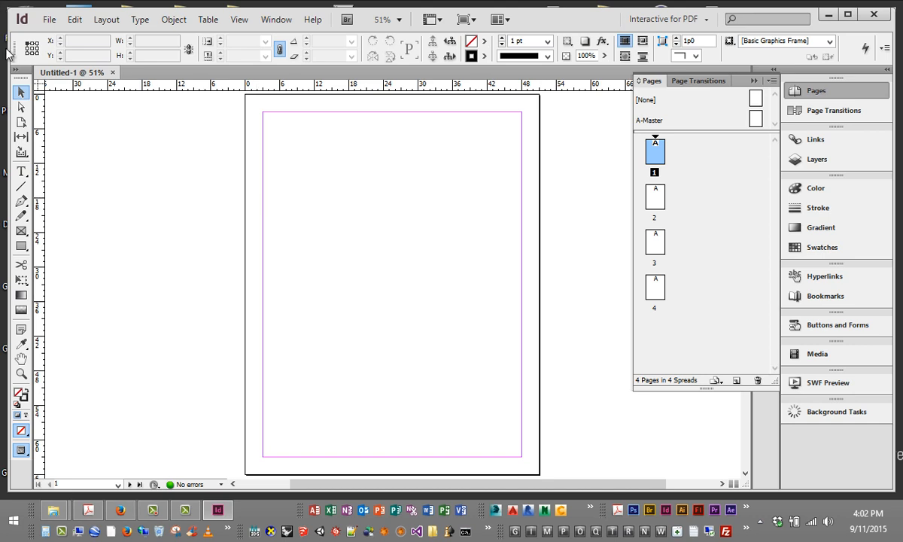
pyautogui.click(49, 19)
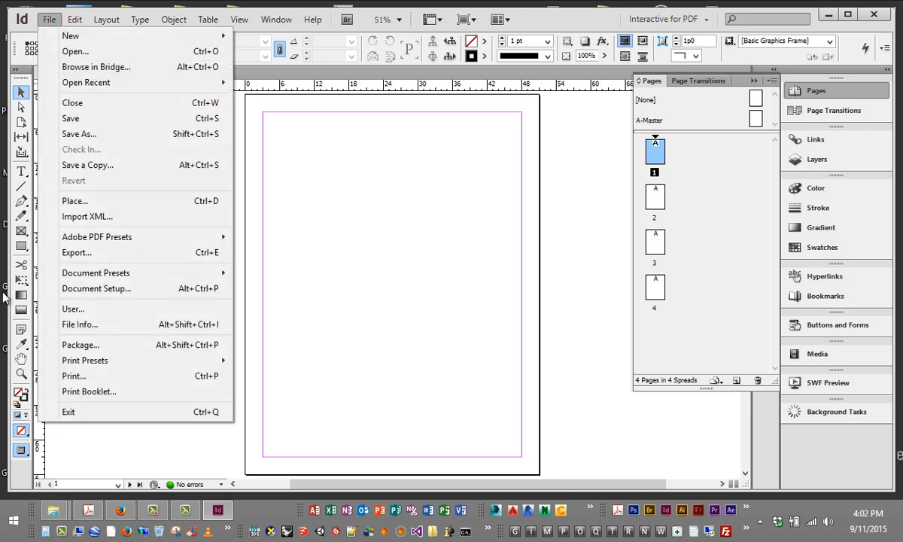
pyautogui.click(101, 290)
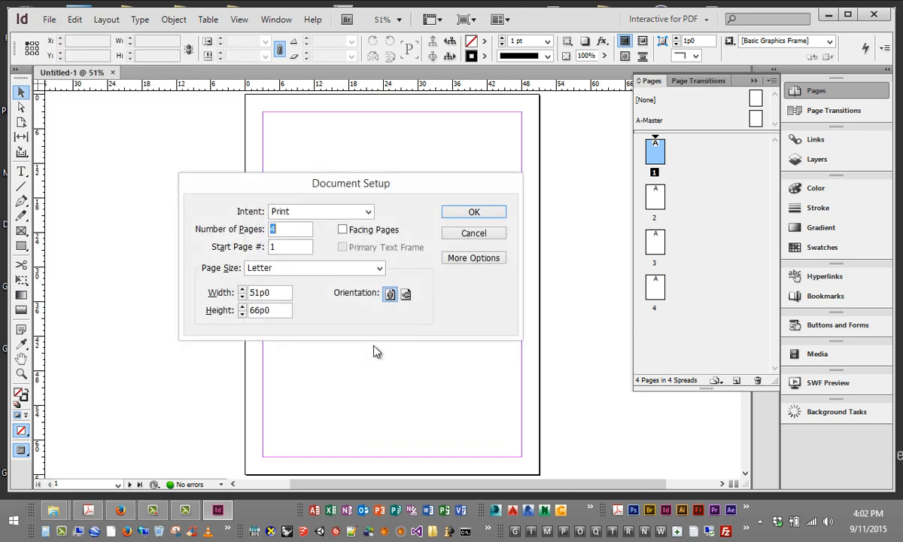
pyautogui.click(344, 230)
pyautogui.click(471, 213)
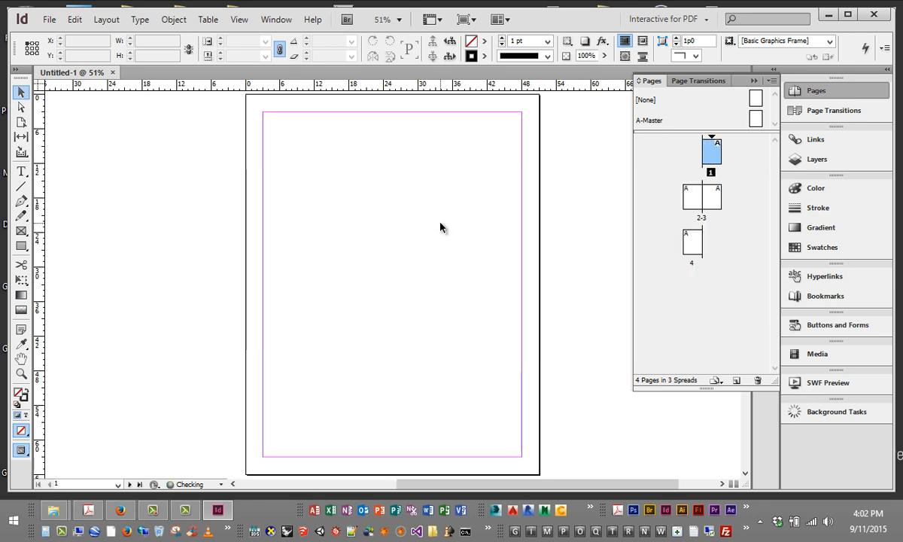
# Go to page 2 of the facing-pages document, then close the document without saving.
pyautogui.click(711, 197)
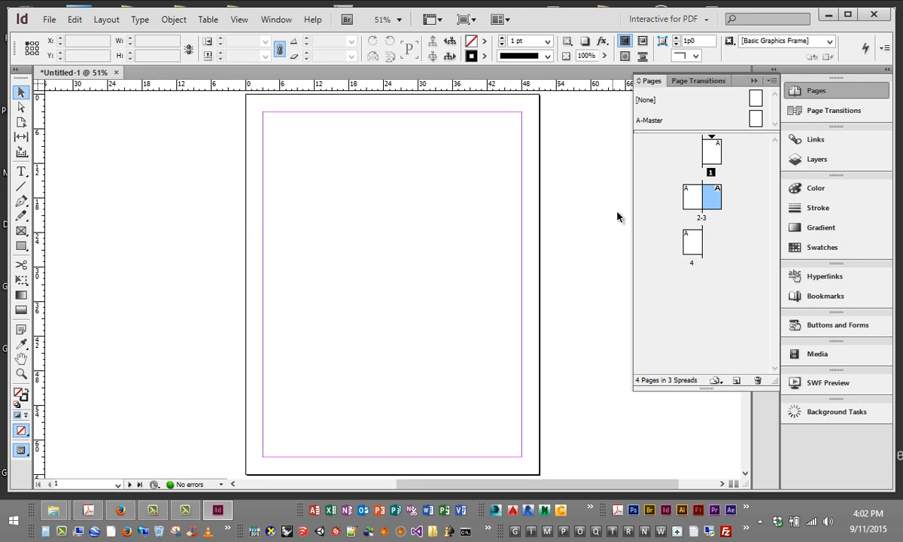
pyautogui.doubleClick(693, 200)
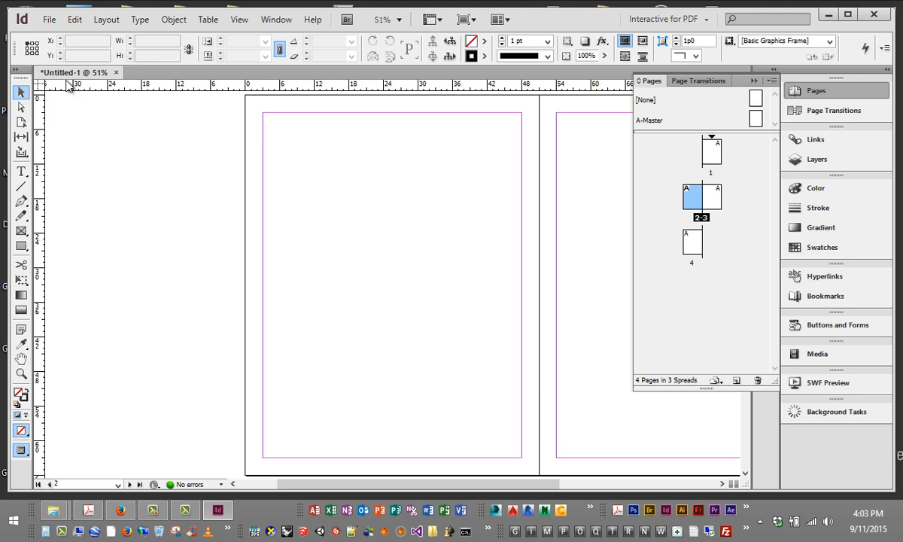
pyautogui.click(116, 73)
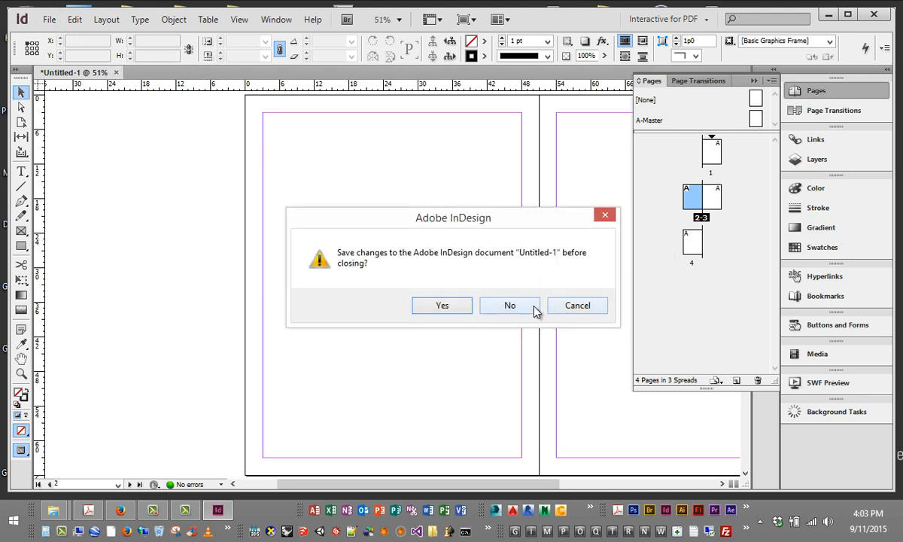
pyautogui.click(529, 305)
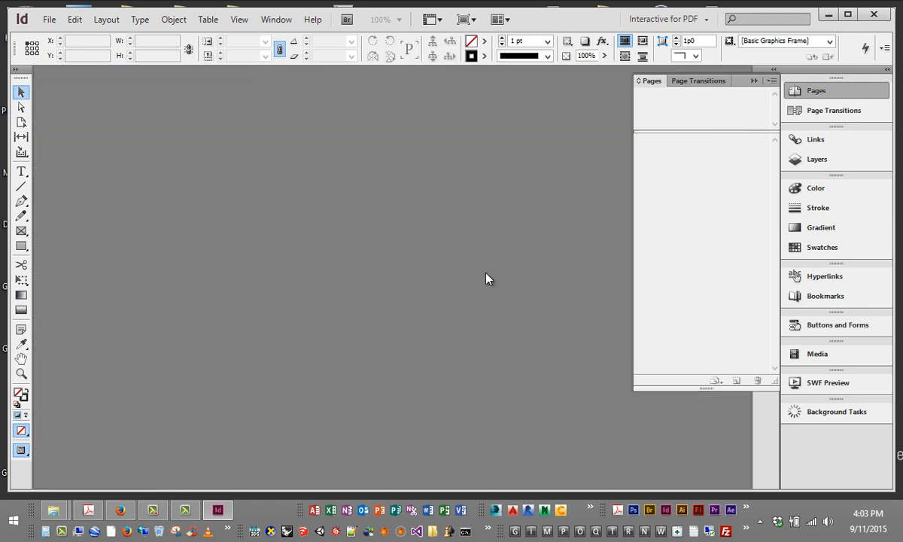
# Start a new print document with 4 pages and facing pages turned off.
pyautogui.click(49, 19)
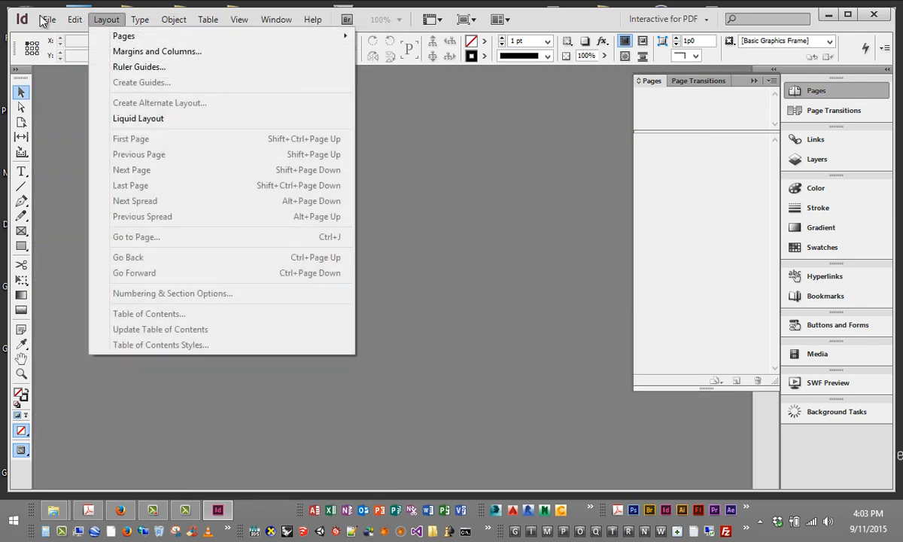
pyautogui.moveTo(75, 35)
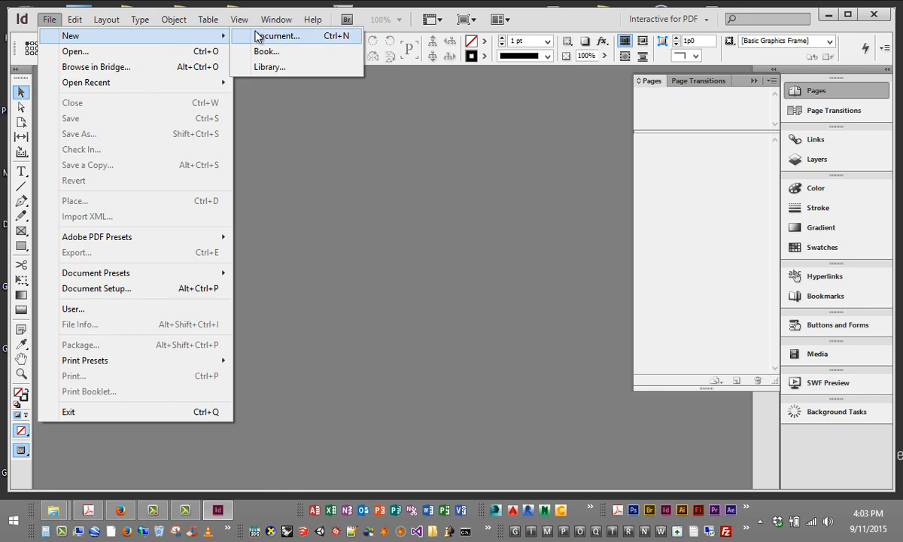
pyautogui.click(256, 36)
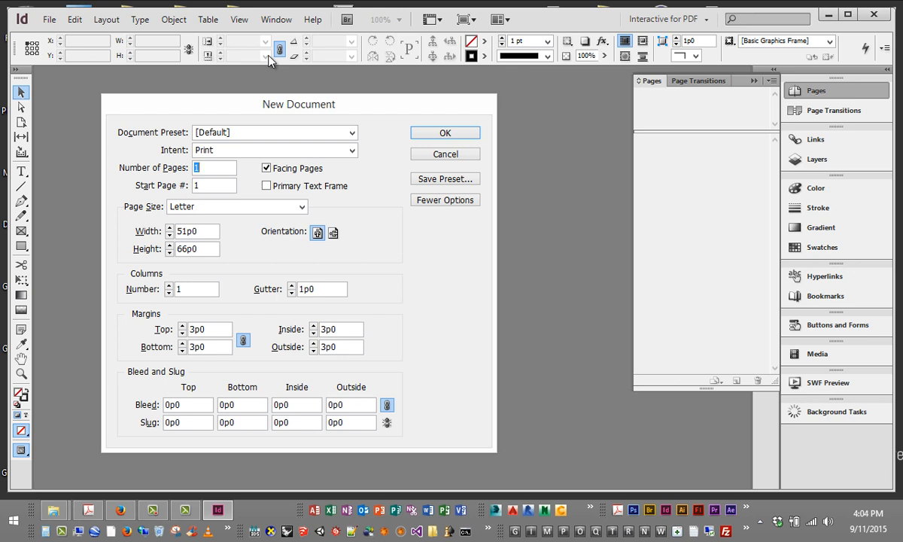
pyautogui.click(213, 169)
pyautogui.moveTo(209, 170); pyautogui.dragTo(190, 170)
pyautogui.write('4')
pyautogui.click(267, 168)
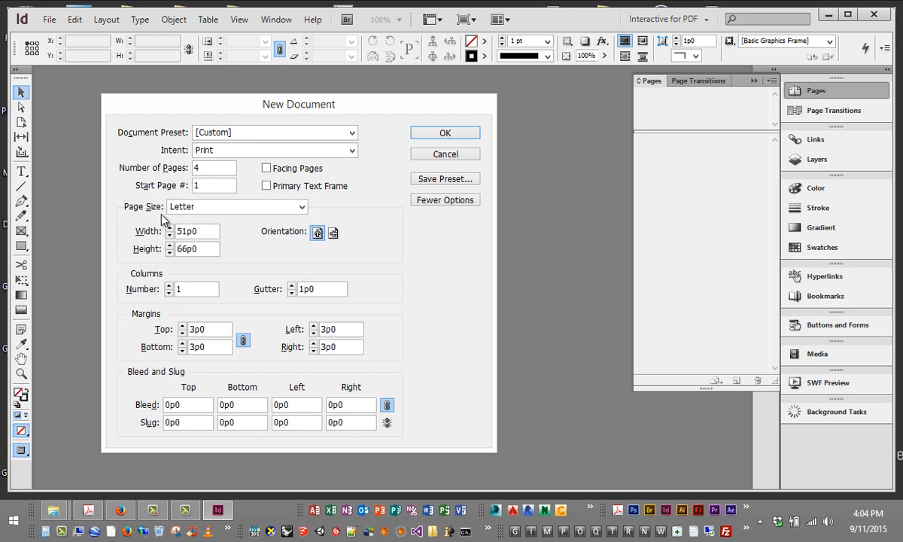
# Choose the Tabloid page size, change its width to 17 in and height to 11 in, and create the document.
pyautogui.click(189, 207)
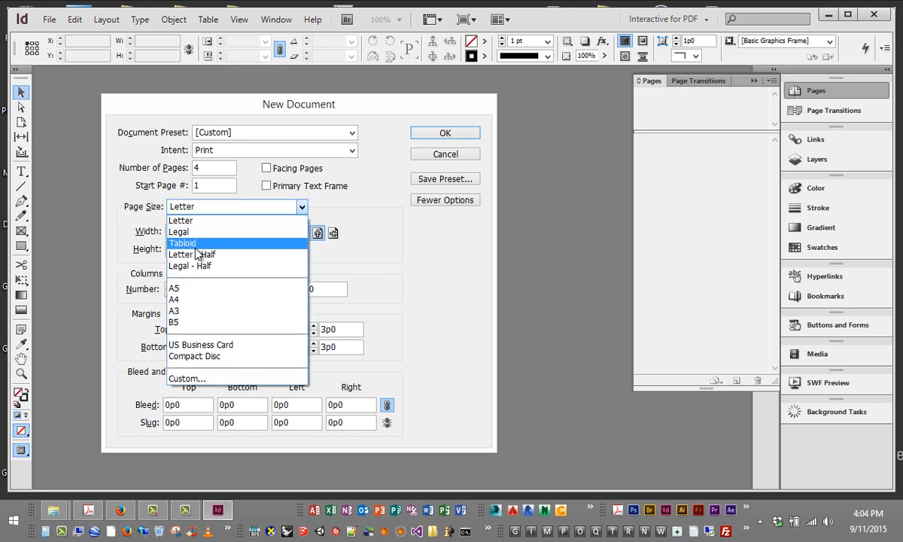
pyautogui.click(195, 247)
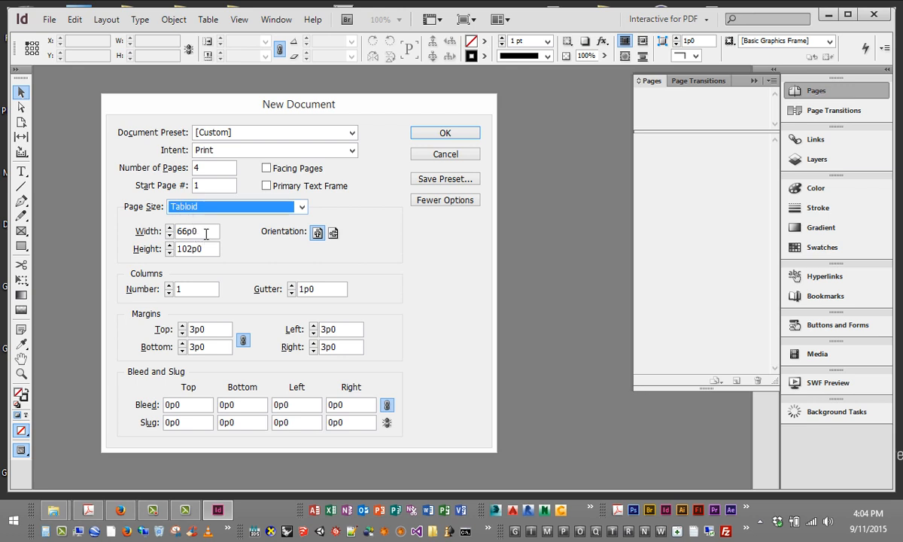
pyautogui.doubleClick(206, 234)
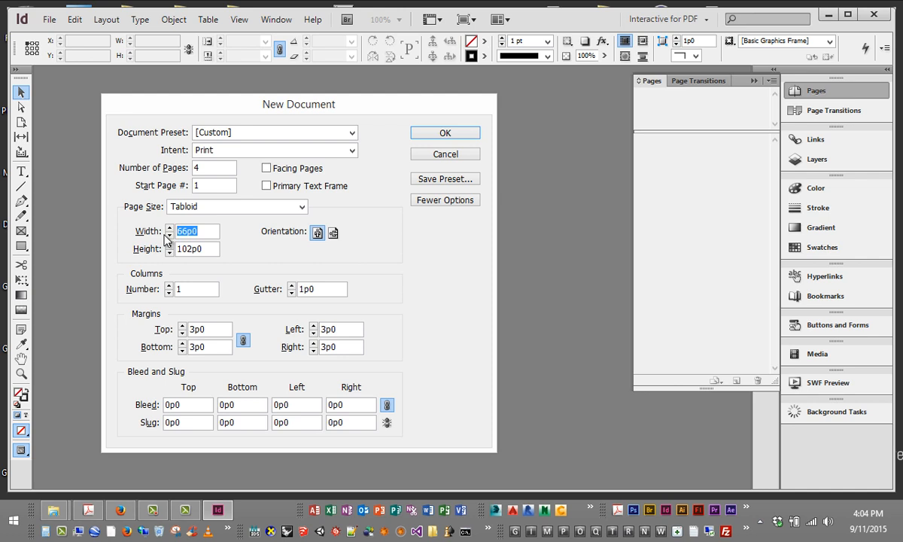
pyautogui.write('17 in')
pyautogui.click(208, 249)
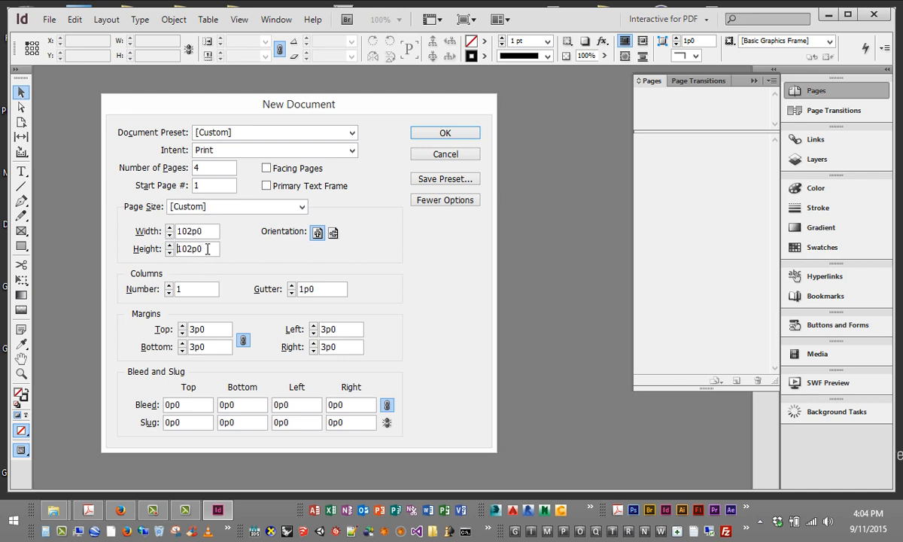
pyautogui.moveTo(208, 248); pyautogui.dragTo(167, 252)
pyautogui.write('11 in')
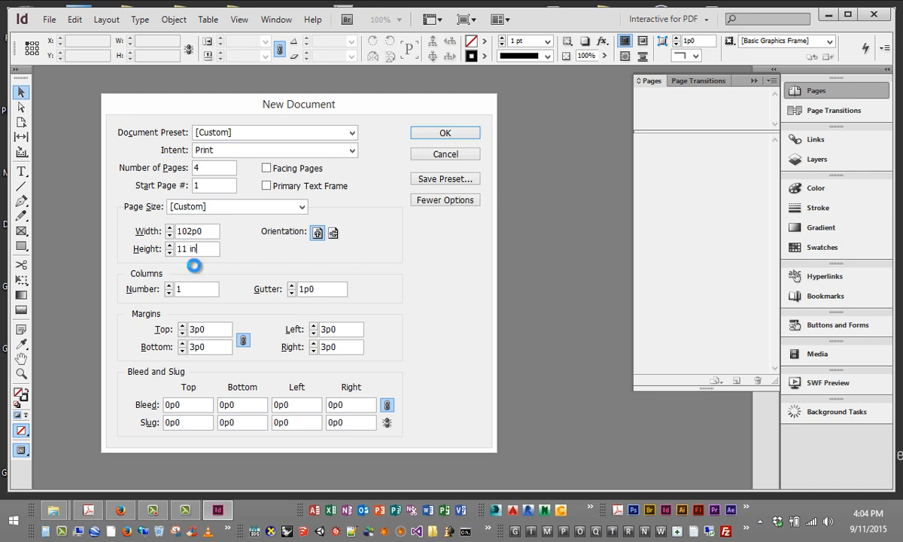
pyautogui.press('Return')
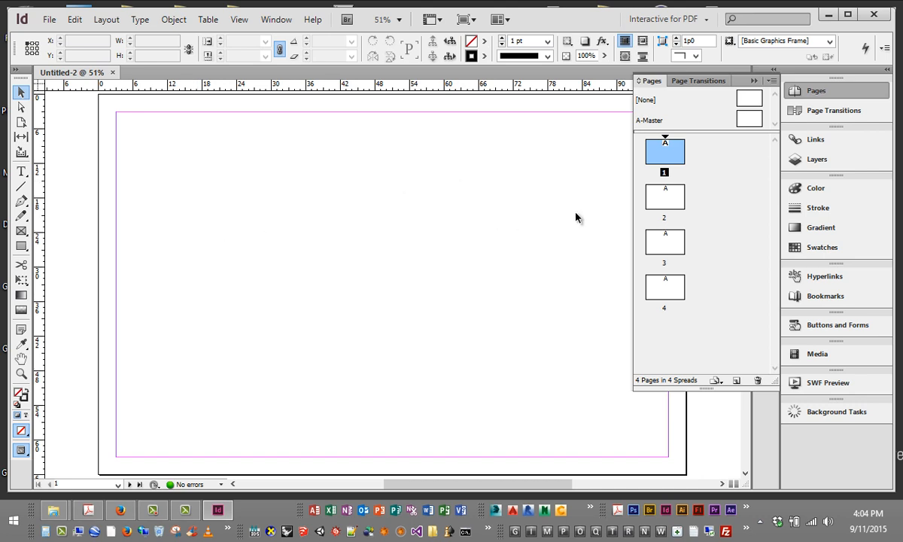
pyautogui.click(798, 91)
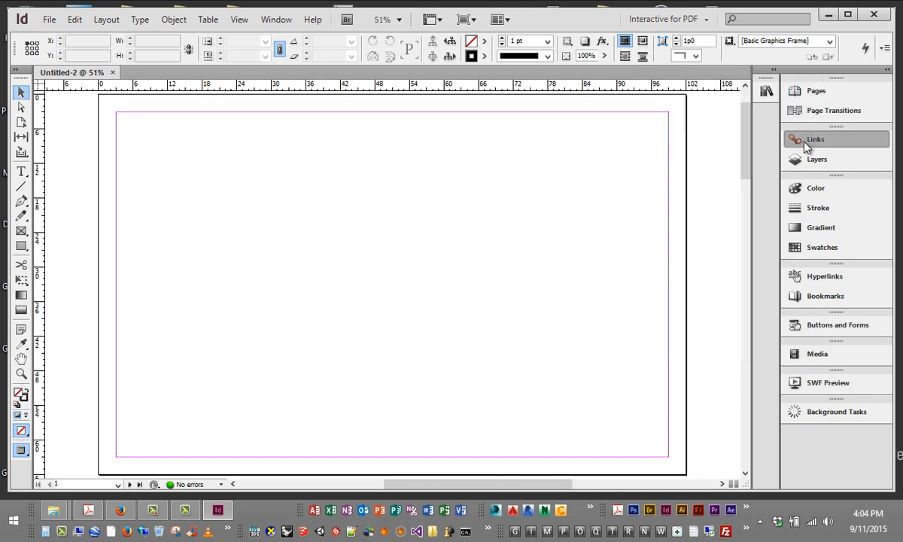
pyautogui.click(806, 140)
pyautogui.click(801, 160)
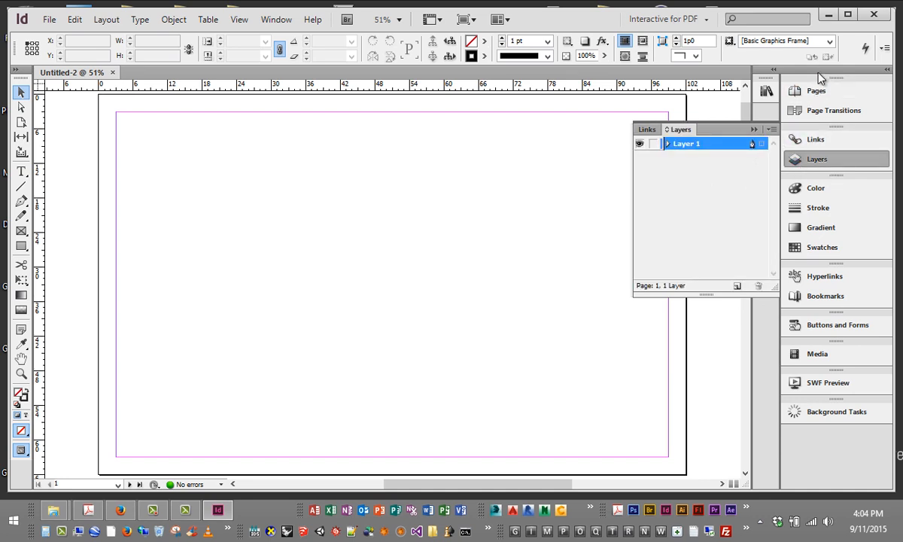
pyautogui.click(809, 90)
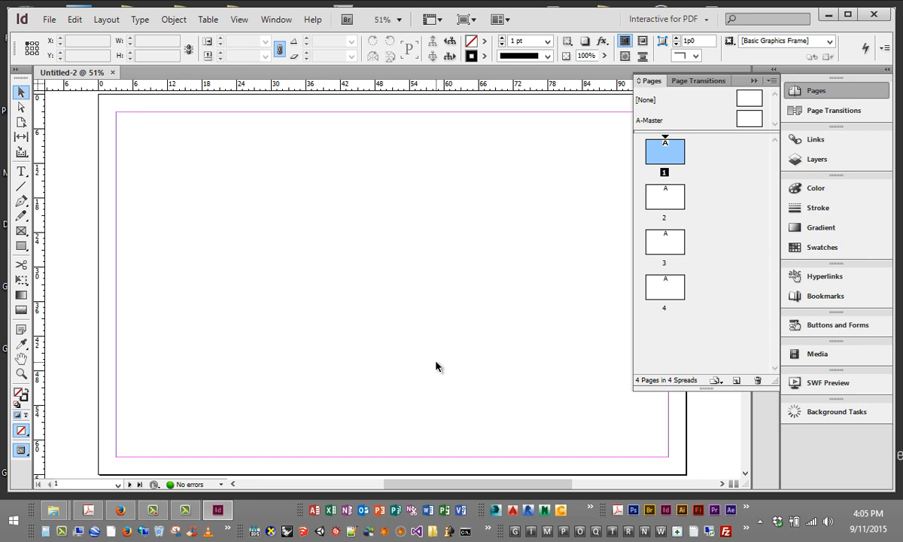
# Examine how the document's separate single-page spreads are laid out on the pasteboard.
pyautogui.hotkey('ctrl', '=')
pyautogui.hotkey('ctrl', '=')
pyautogui.hotkey('ctrl', '=')
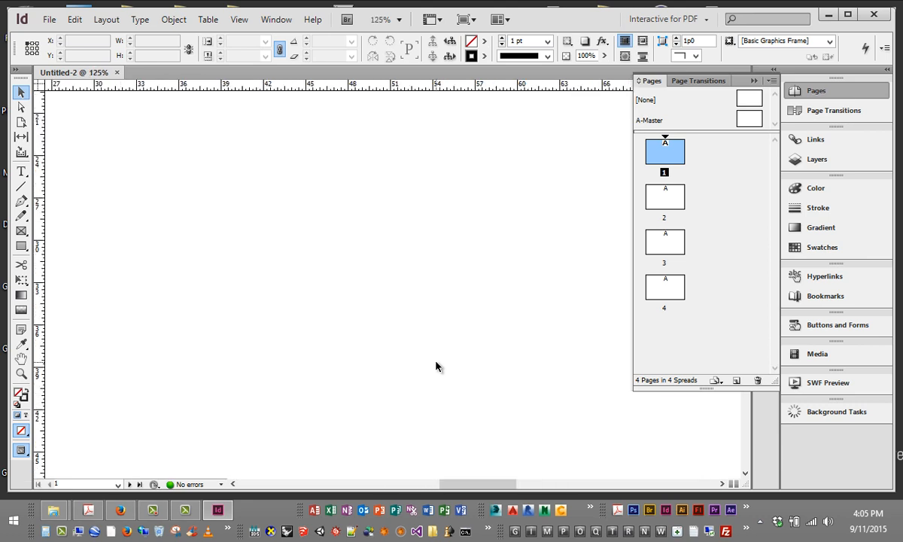
pyautogui.hotkey('ctrl', '-')
pyautogui.hotkey('ctrl', '-')
pyautogui.hotkey('ctrl', '-')
pyautogui.hotkey('ctrl', '-')
pyautogui.hotkey('ctrl', '-')
pyautogui.hotkey('ctrl', '-')
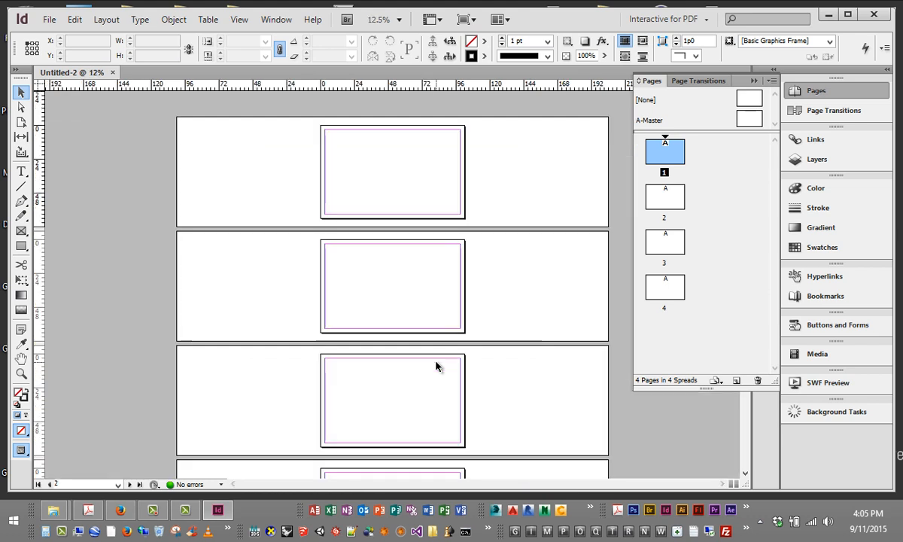
pyautogui.hotkey('ctrl', '=')
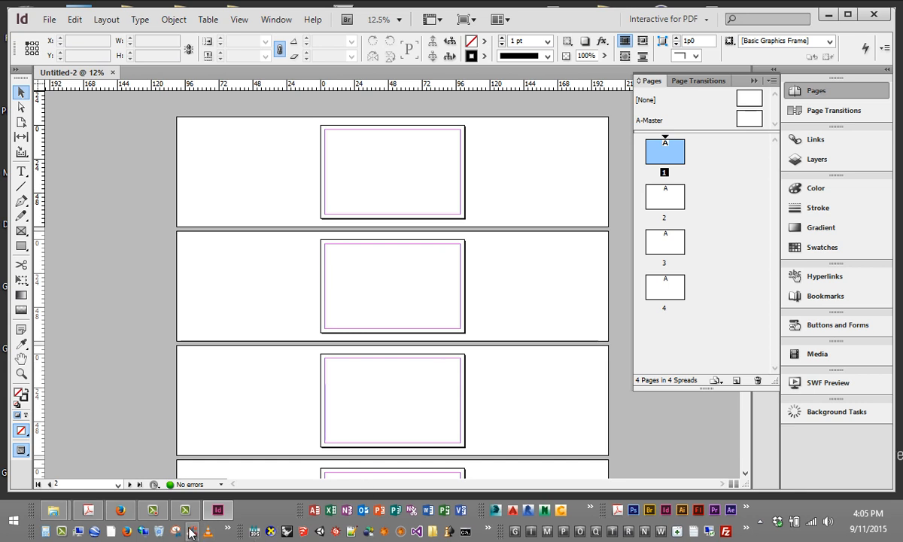
pyautogui.moveTo(222, 516)
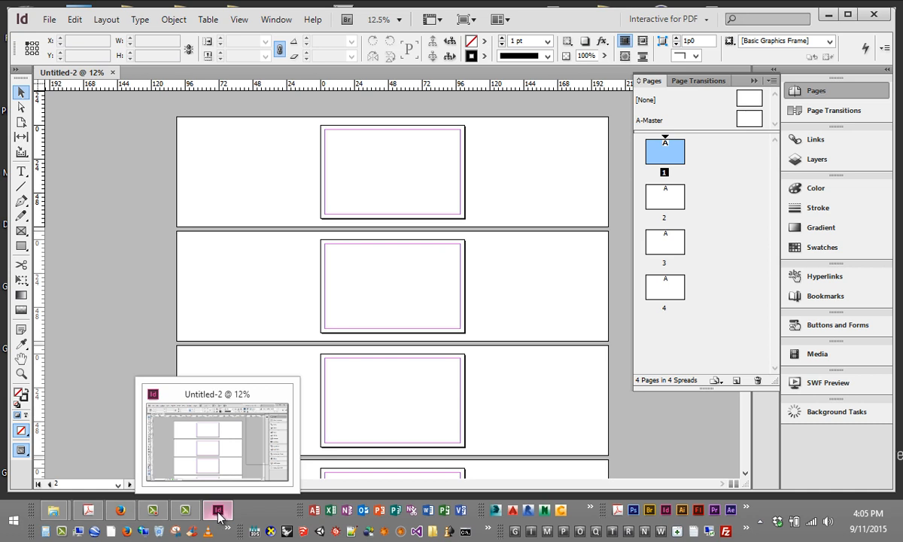
pyautogui.click(186, 512)
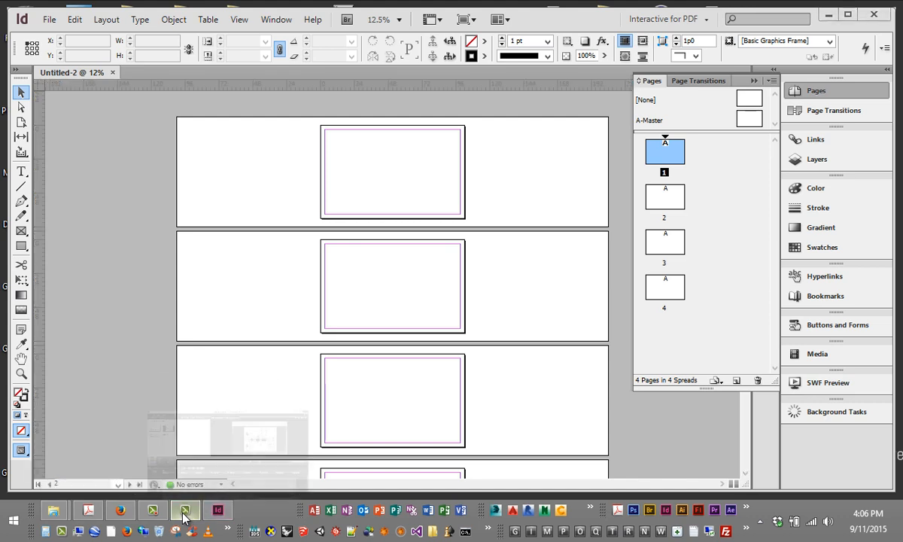
pyautogui.click(840, 13)
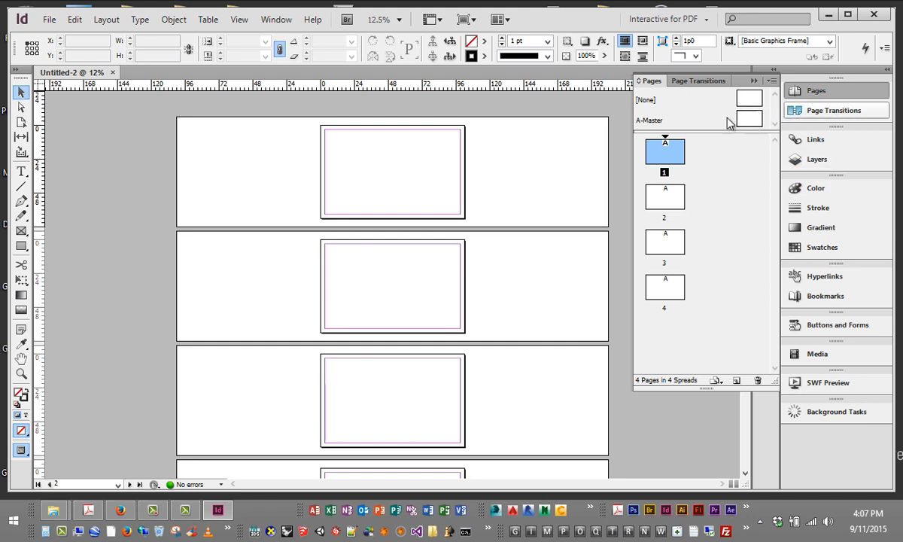
# Start a new master page with the prefix ID and the name Tutorial.
pyautogui.rightClick(705, 111)
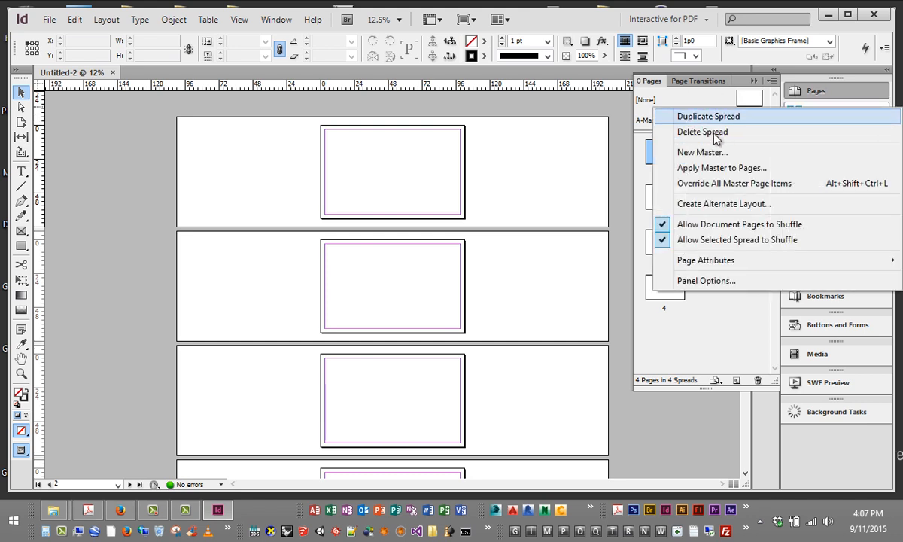
pyautogui.click(718, 153)
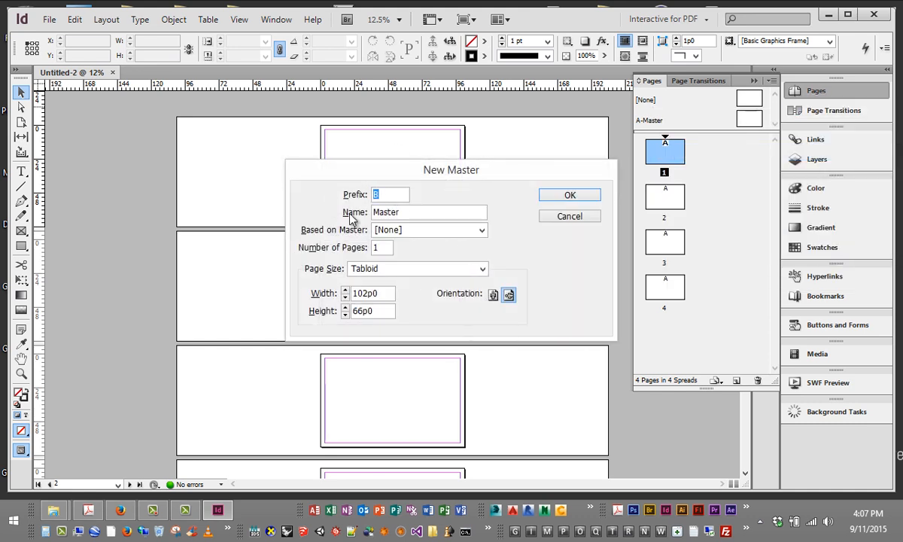
pyautogui.write('ID')
pyautogui.press('BackSpace')
pyautogui.moveTo(416, 215); pyautogui.dragTo(354, 211)
pyautogui.write('Tutoer')
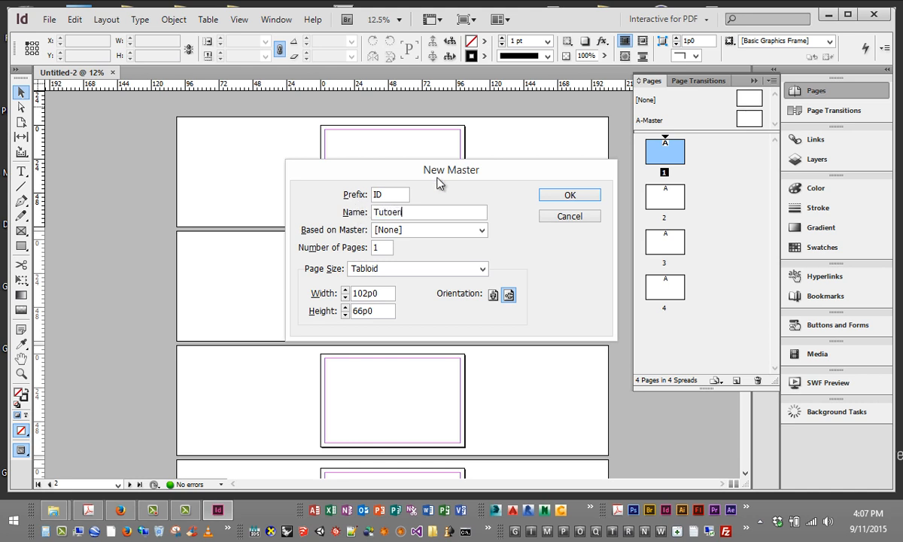
pyautogui.press('BackSpace')
pyautogui.press('BackSpace')
pyautogui.write('rial')
# Base the new master on [None], keep it at 1 page in Tabloid size, and create it.
pyautogui.moveTo(442, 184); pyautogui.dragTo(339, 191)
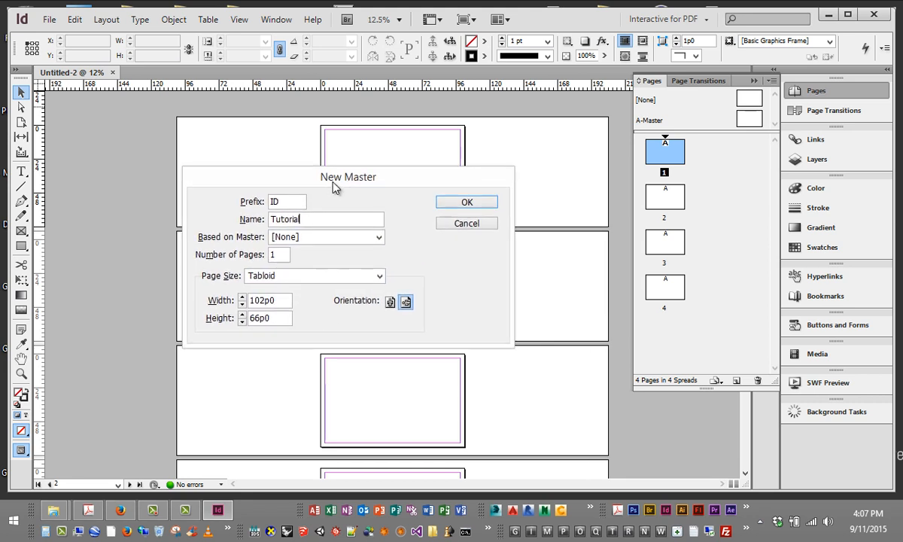
pyautogui.click(313, 236)
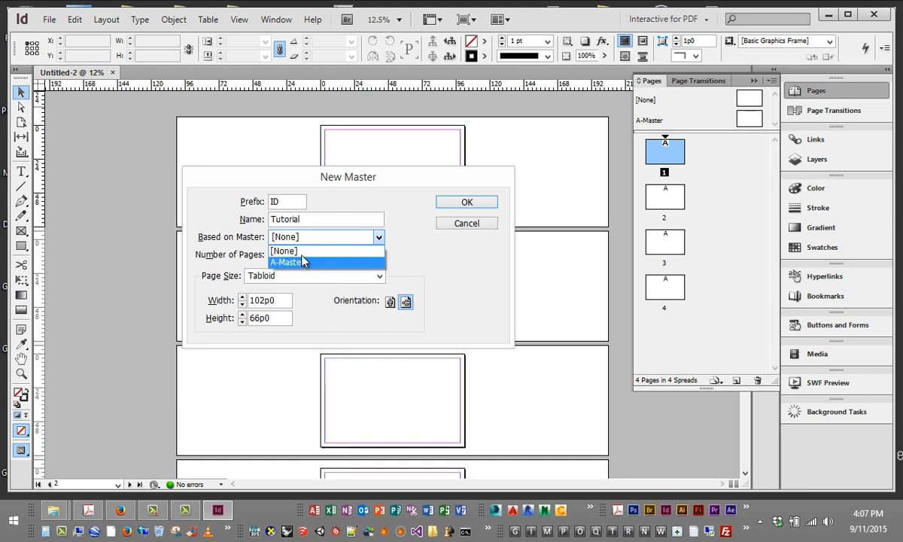
pyautogui.click(299, 250)
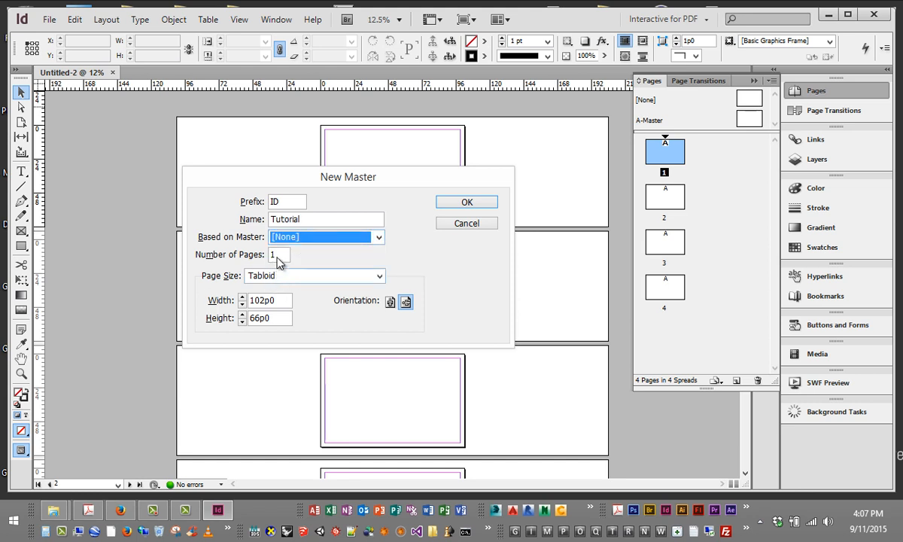
pyautogui.press('Tab')
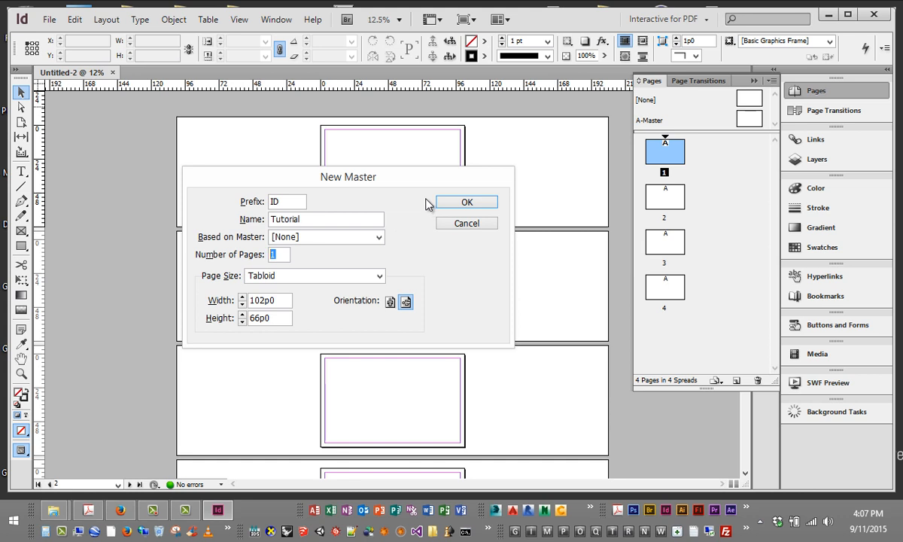
pyautogui.click(473, 200)
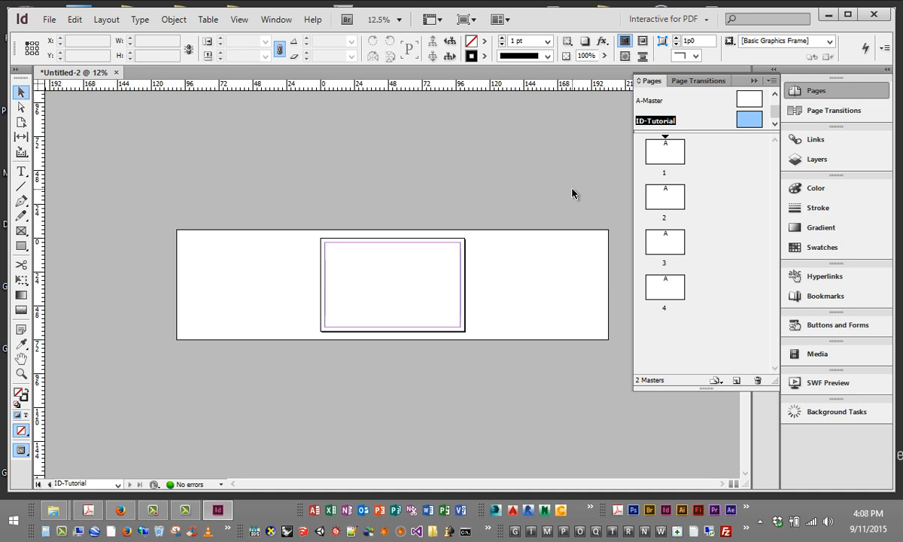
# Go to page 1 of the document and view it at 50% zoom.
pyautogui.doubleClick(672, 155)
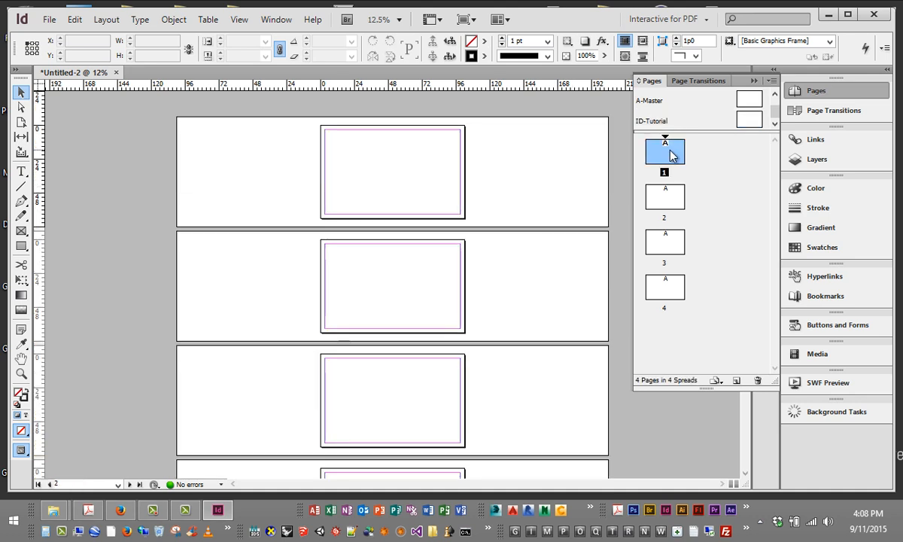
pyautogui.hotkey('ctrl', '5')
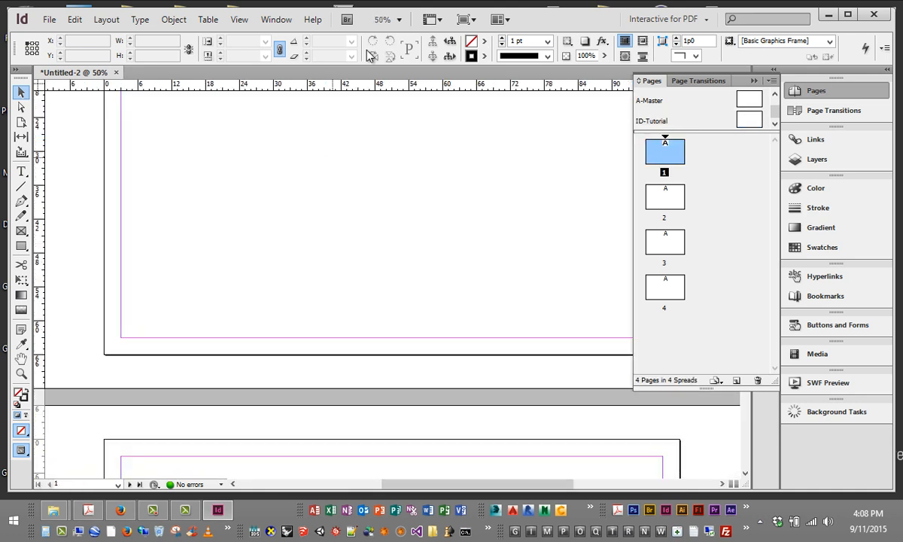
pyautogui.scroll(3, 384, 407)
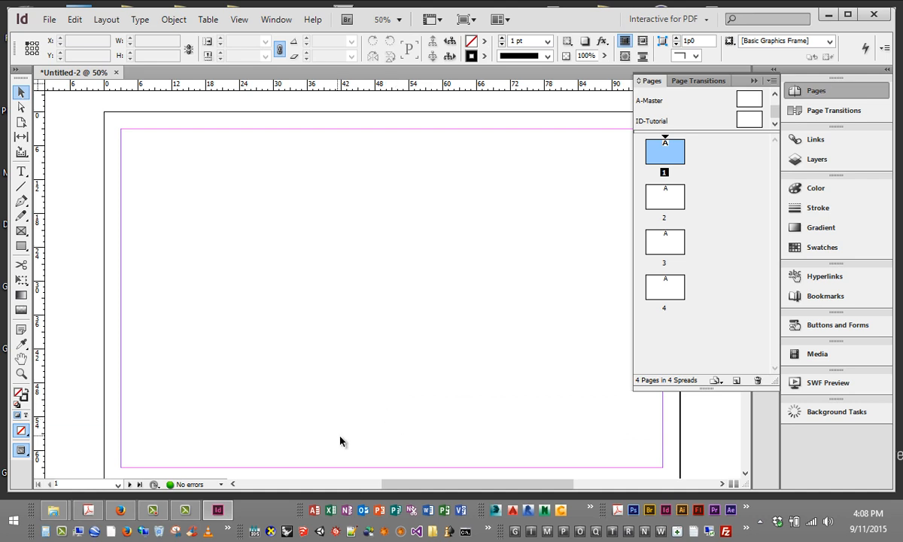
# Switch between the A-Master and ID-Tutorial masters, finishing with ID-Tutorial open for editing.
pyautogui.doubleClick(743, 120)
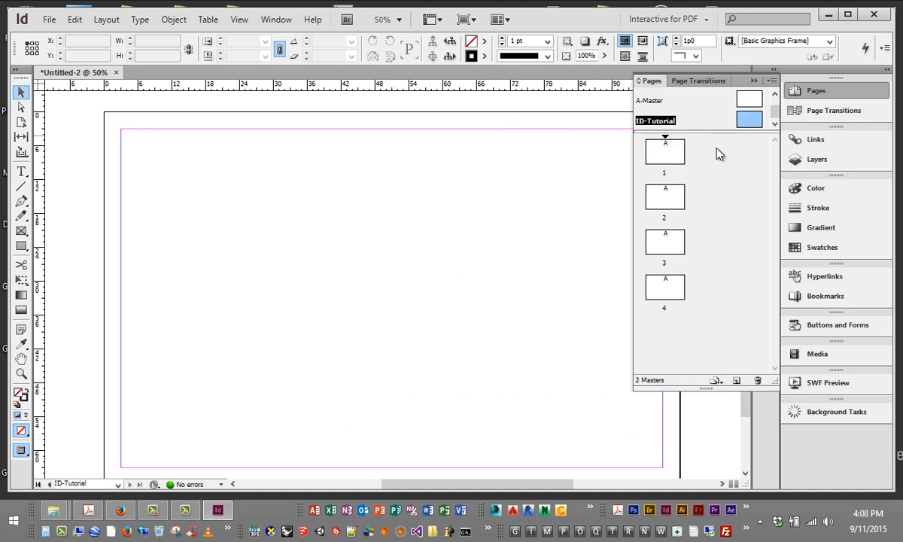
pyautogui.click(687, 150)
pyautogui.doubleClick(745, 122)
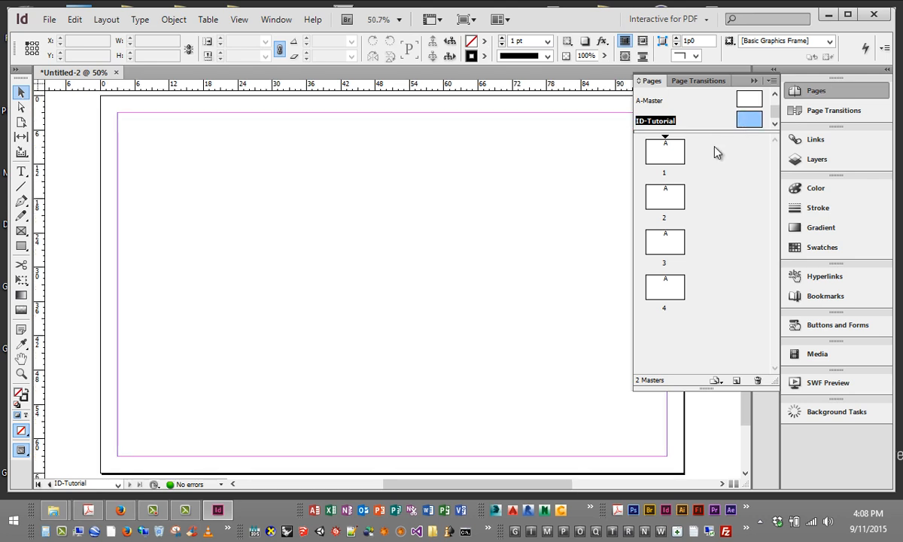
pyautogui.click(759, 103)
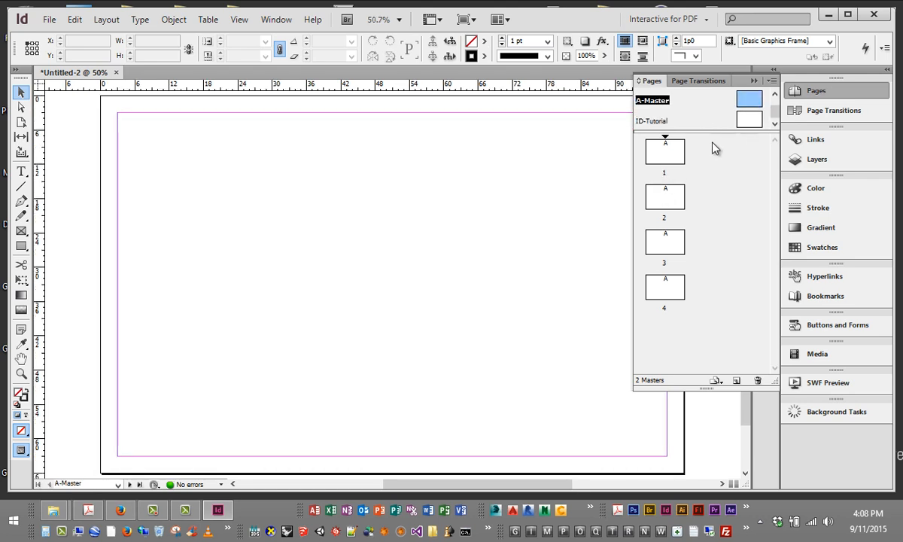
pyautogui.click(669, 168)
pyautogui.click(749, 120)
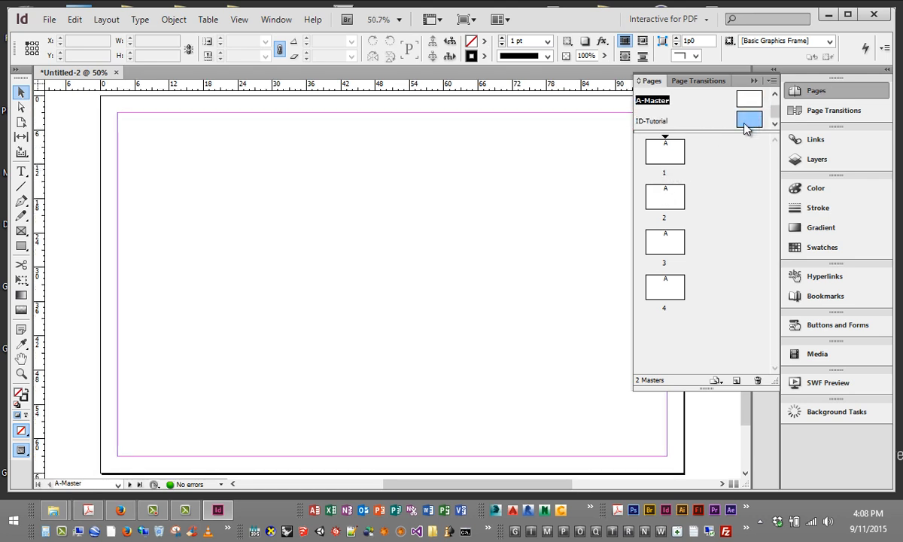
pyautogui.click(676, 160)
pyautogui.click(738, 121)
pyautogui.click(739, 122)
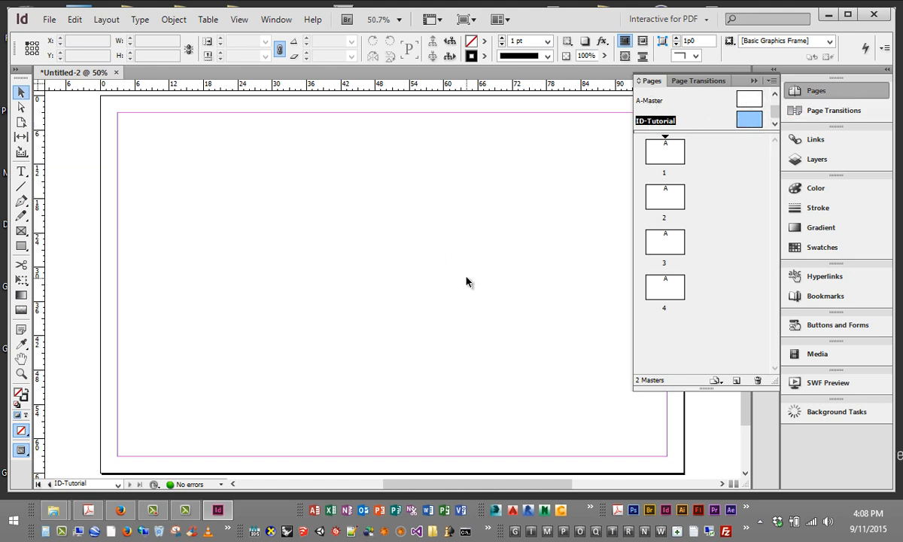
# Place a horizontal guide across the whole ID-Tutorial master spread just above the lower margin, at about 60p0.
pyautogui.hotkey('ctrl', '-')
pyautogui.hotkey('ctrl', '-')
pyautogui.hotkey('ctrl', '-')
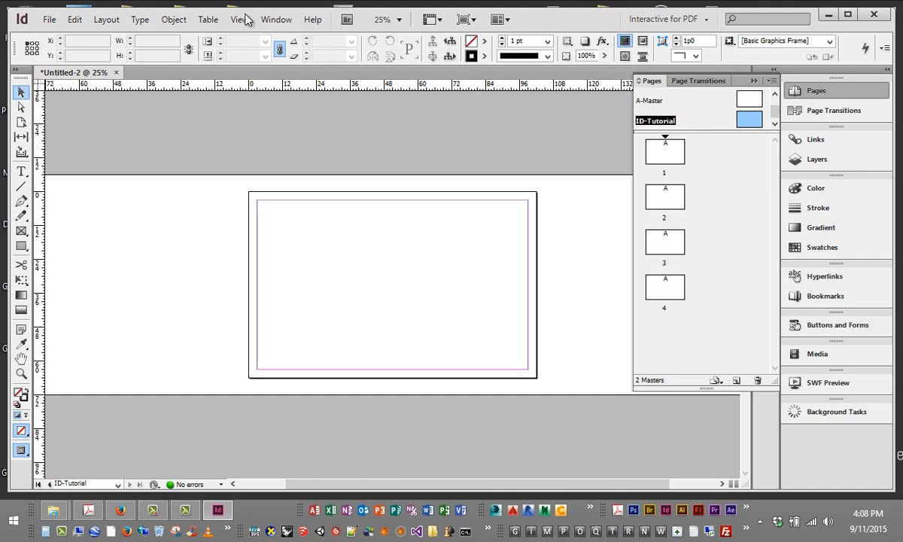
pyautogui.click(846, 17)
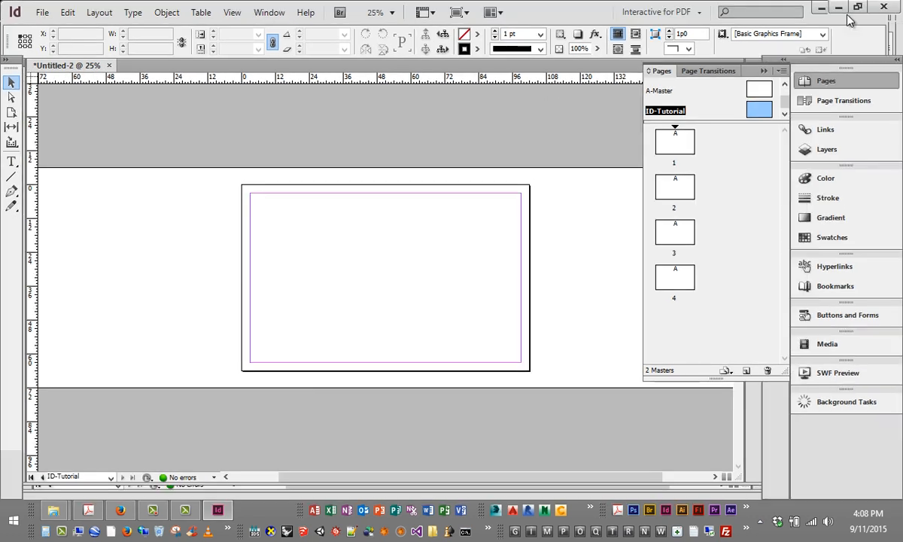
pyautogui.click(264, 11)
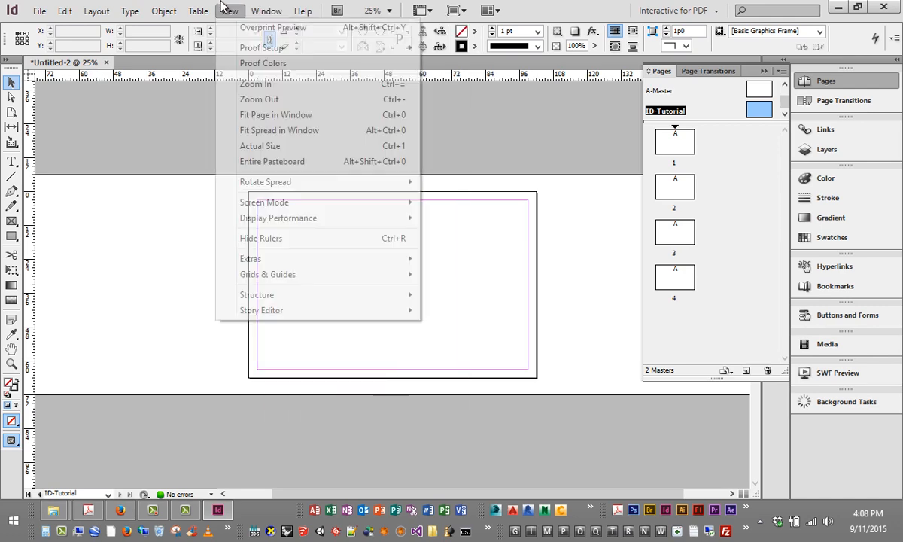
pyautogui.moveTo(230, 11)
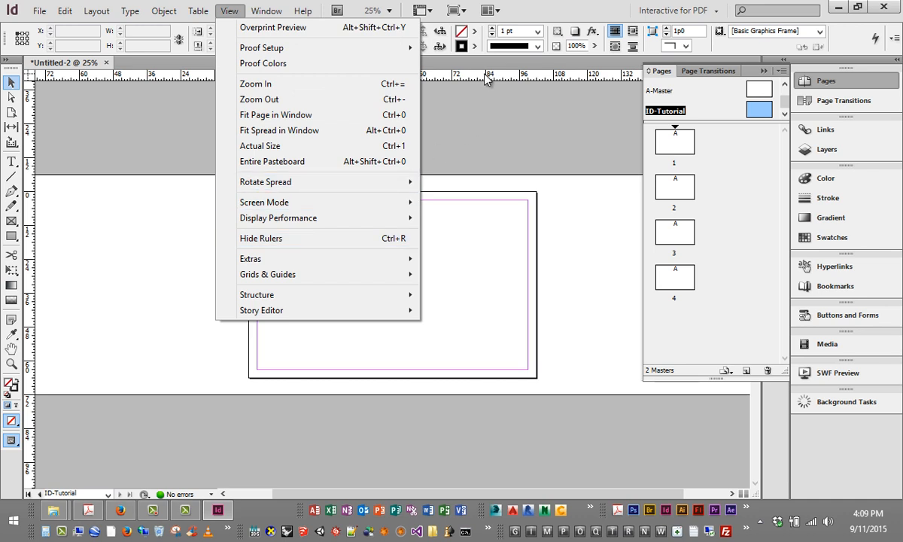
pyautogui.click(454, 68)
pyautogui.moveTo(454, 69); pyautogui.dragTo(509, 350)
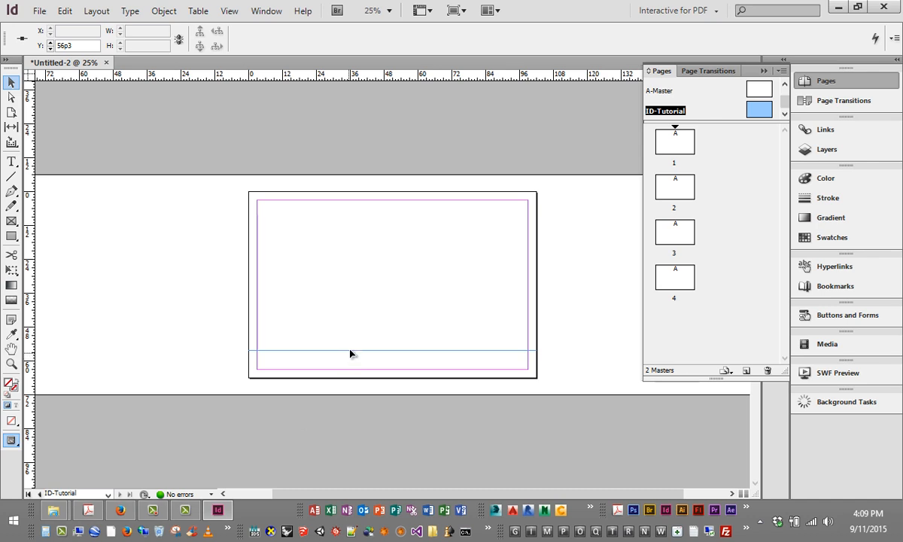
pyautogui.moveTo(350, 353); pyautogui.dragTo(40, 361)
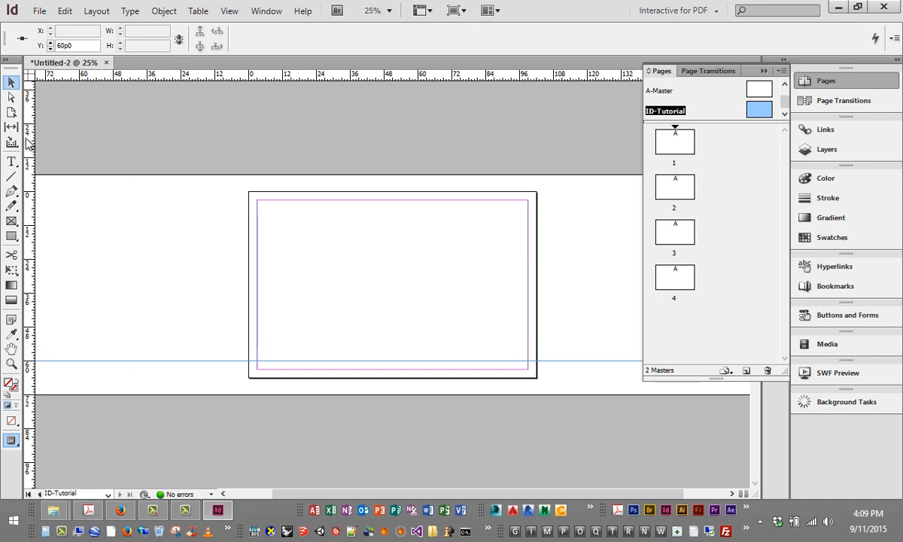
# Add two vertical spread guides to the ID-Tutorial master at about 22p6 and 80p3.
pyautogui.moveTo(31, 138); pyautogui.dragTo(312, 133)
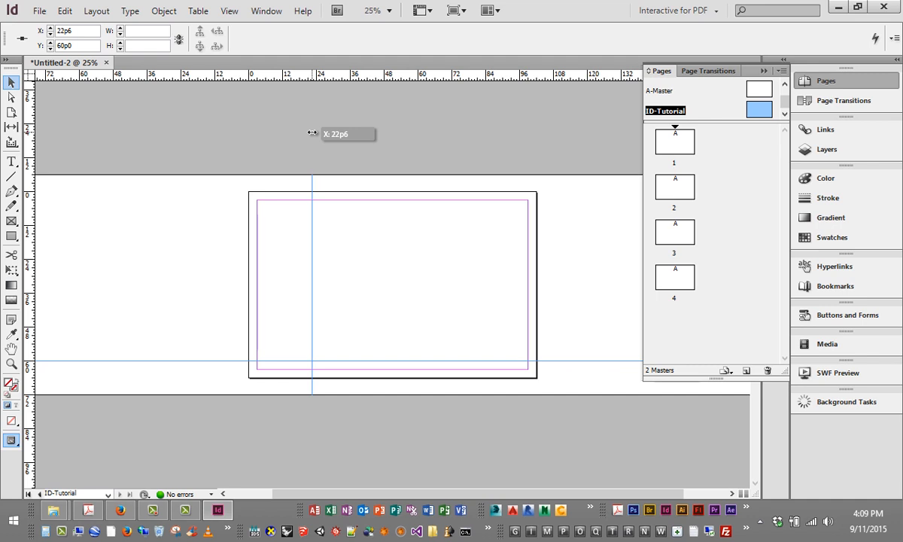
pyautogui.moveTo(313, 134); pyautogui.dragTo(312, 134)
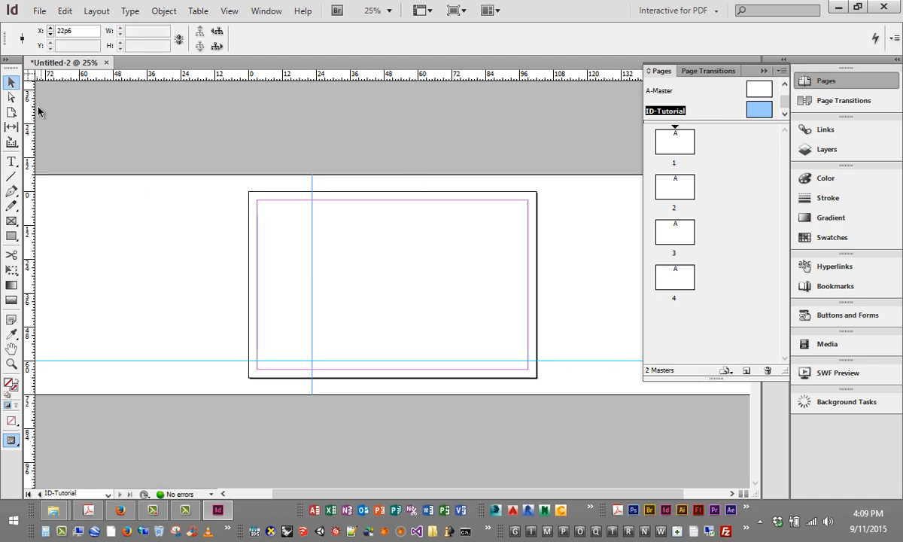
pyautogui.moveTo(29, 110); pyautogui.dragTo(475, 146)
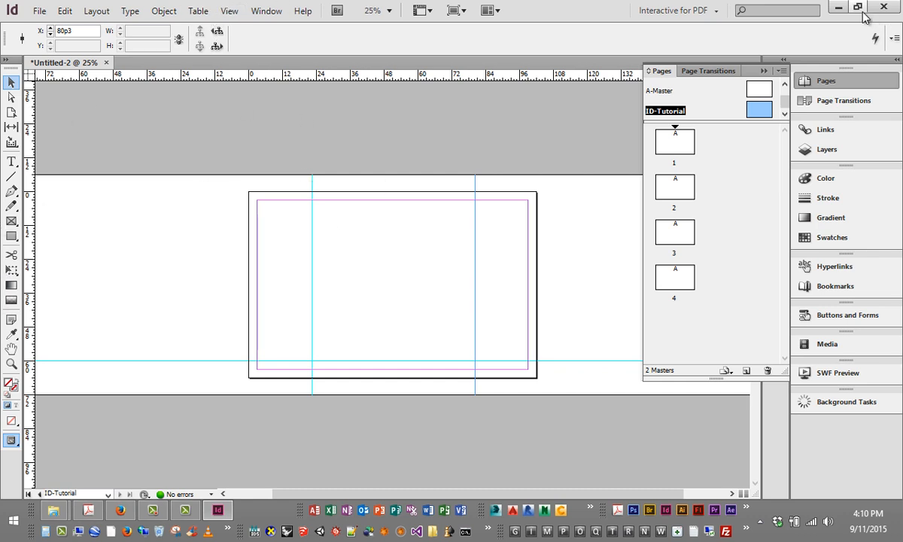
pyautogui.click(229, 11)
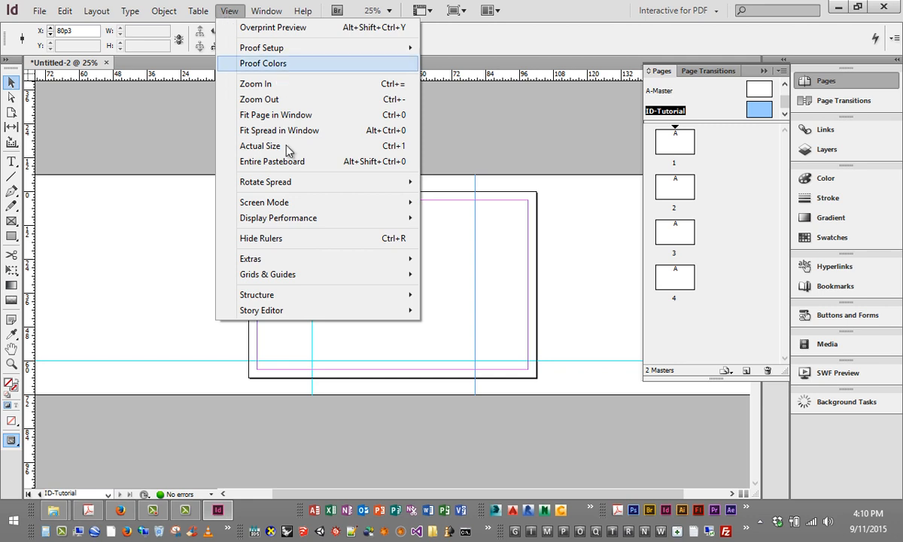
pyautogui.moveTo(268, 275)
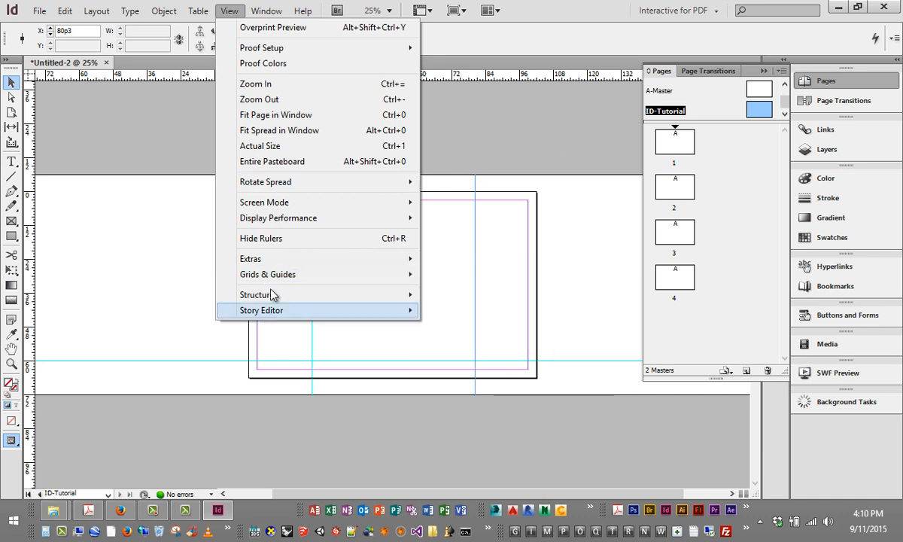
pyautogui.click(515, 165)
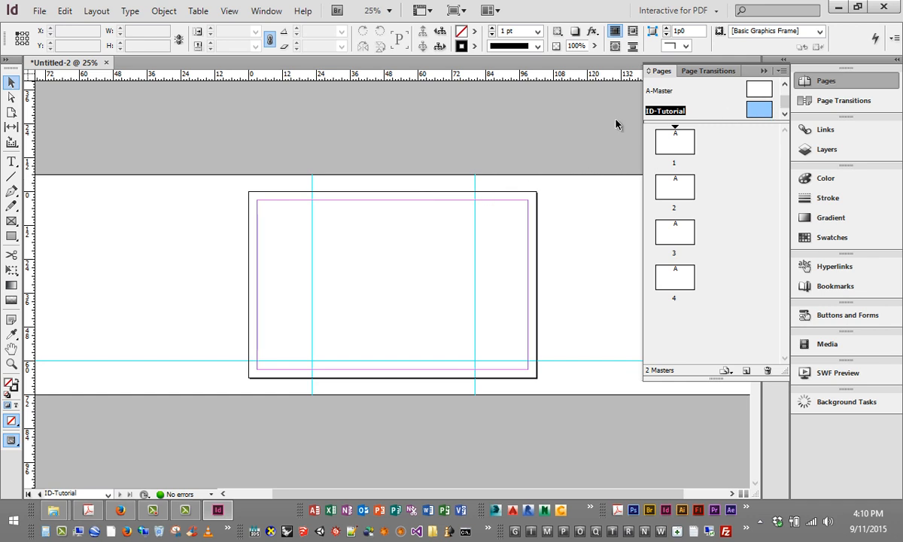
# Draw a text frame between the two vertical guides on the ID-Tutorial master and set its font to Abel.
pyautogui.click(12, 162)
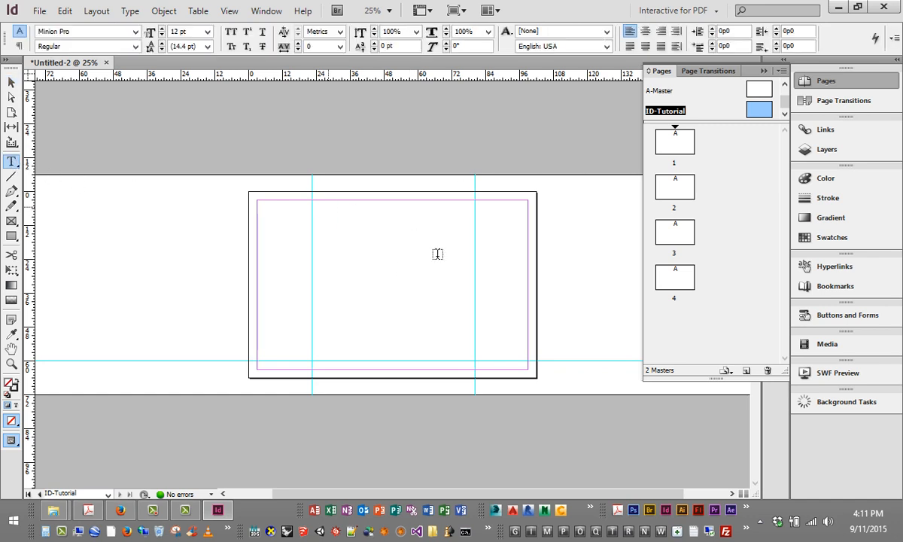
pyautogui.moveTo(370, 262); pyautogui.dragTo(458, 310)
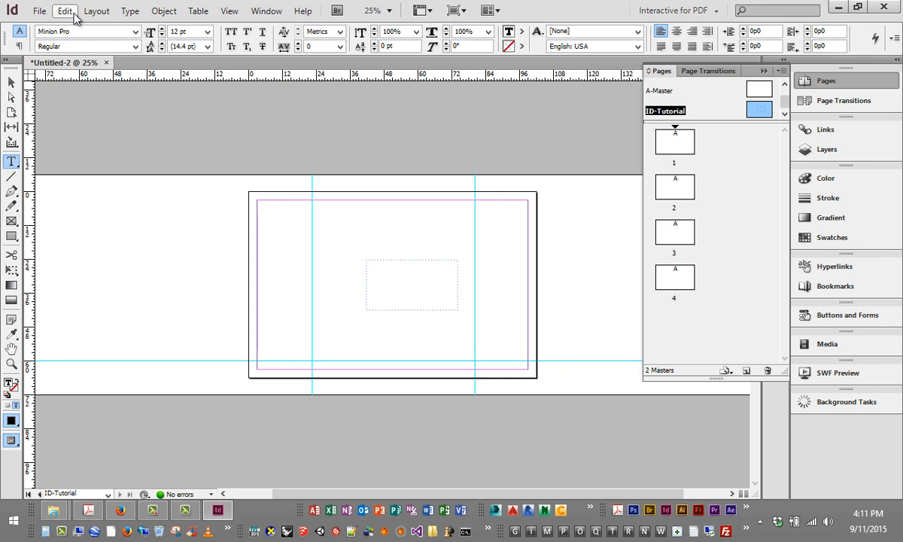
pyautogui.click(135, 32)
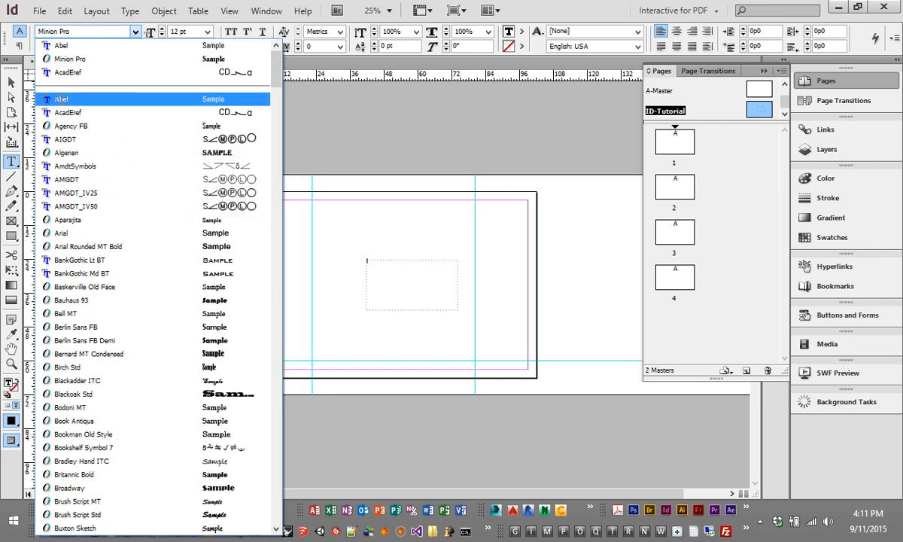
pyautogui.click(58, 98)
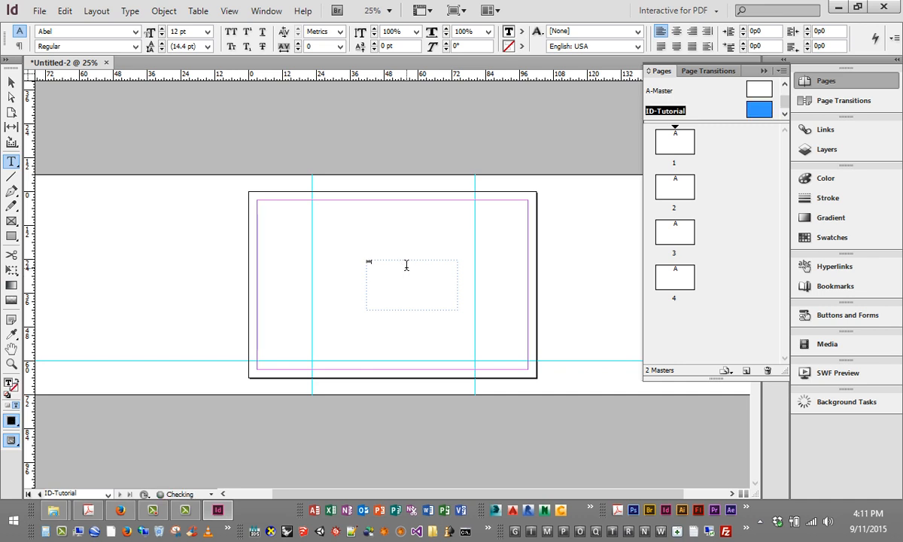
# Enter "I am the TITLE" in the new text frame and view it at 150% zoom.
pyautogui.write('Tutorial')
pyautogui.hotkey('ctrl', '=')
pyautogui.hotkey('ctrl', '=')
pyautogui.hotkey('ctrl', '=')
pyautogui.hotkey('ctrl', '=')
pyautogui.hotkey('ctrl', '=')
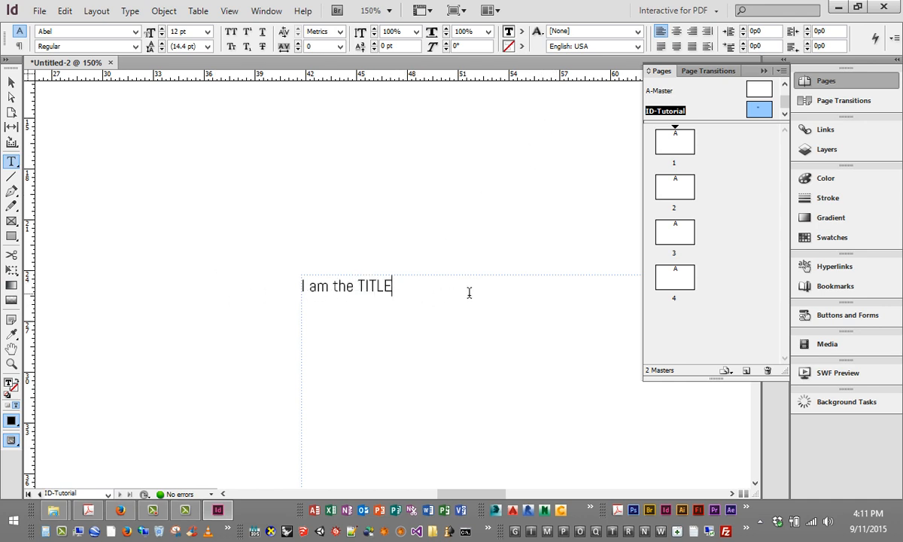
# Select the word TITLE and examine its color settings and the available swatches.
pyautogui.moveTo(398, 283); pyautogui.dragTo(358, 287)
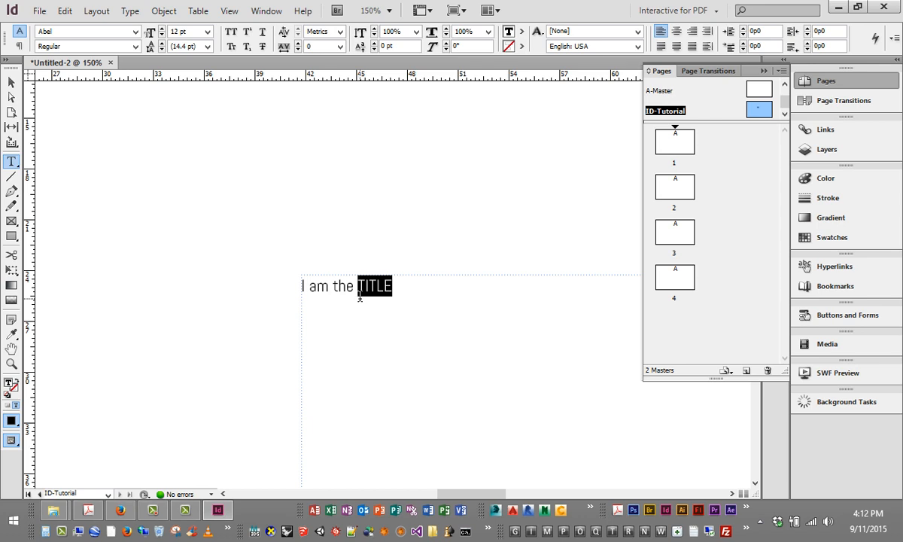
pyautogui.click(869, 182)
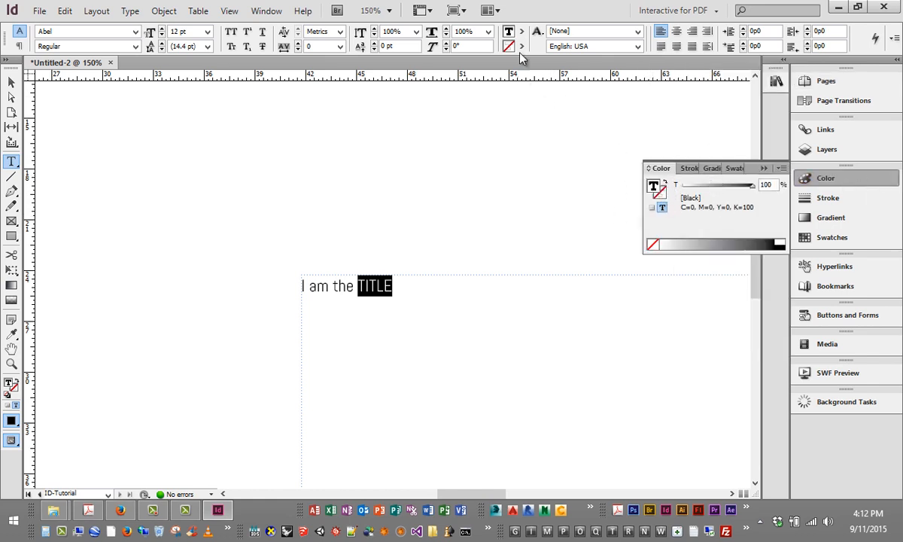
pyautogui.press('ctrl')
pyautogui.press('ctrl')
pyautogui.click(521, 33)
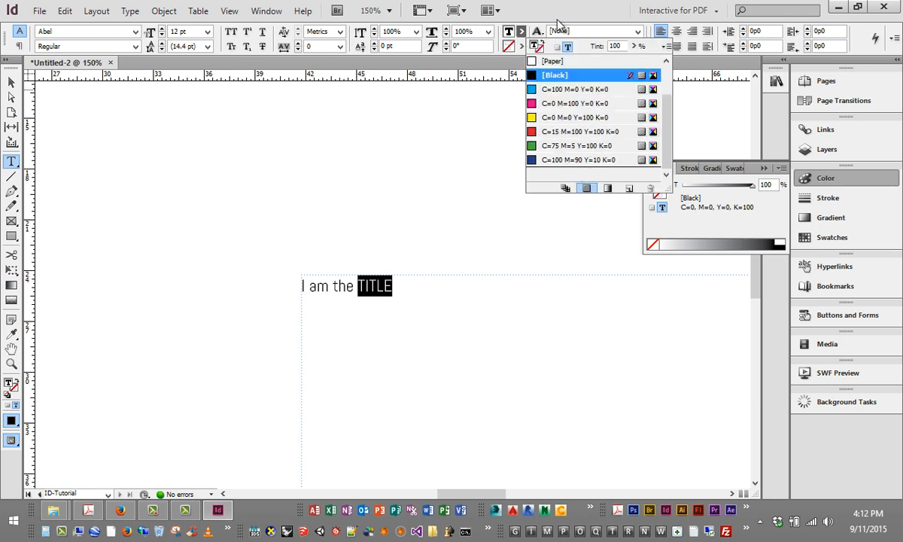
pyautogui.click(522, 34)
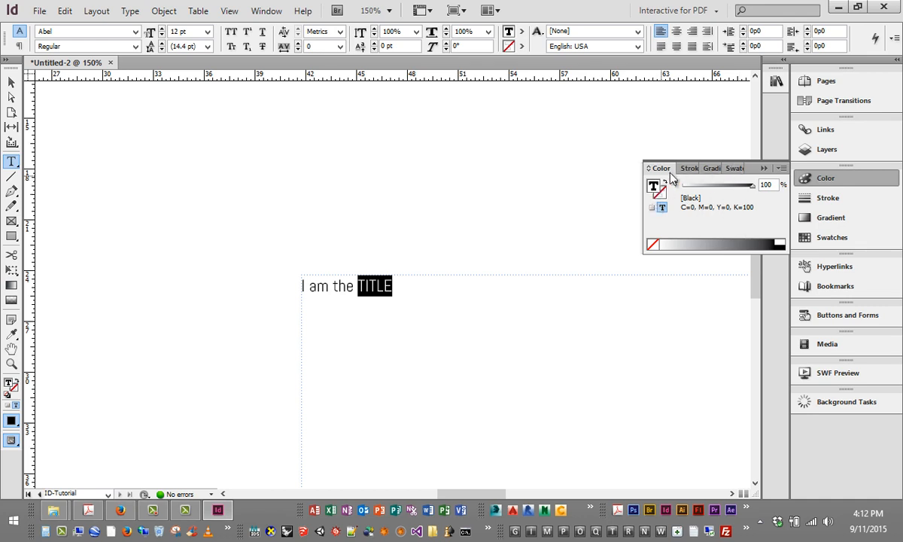
pyautogui.click(735, 167)
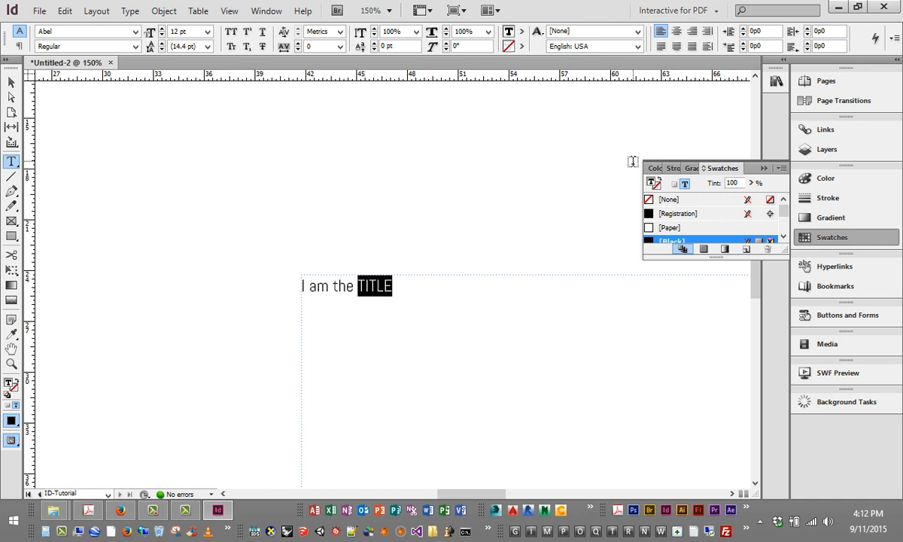
pyautogui.click(654, 169)
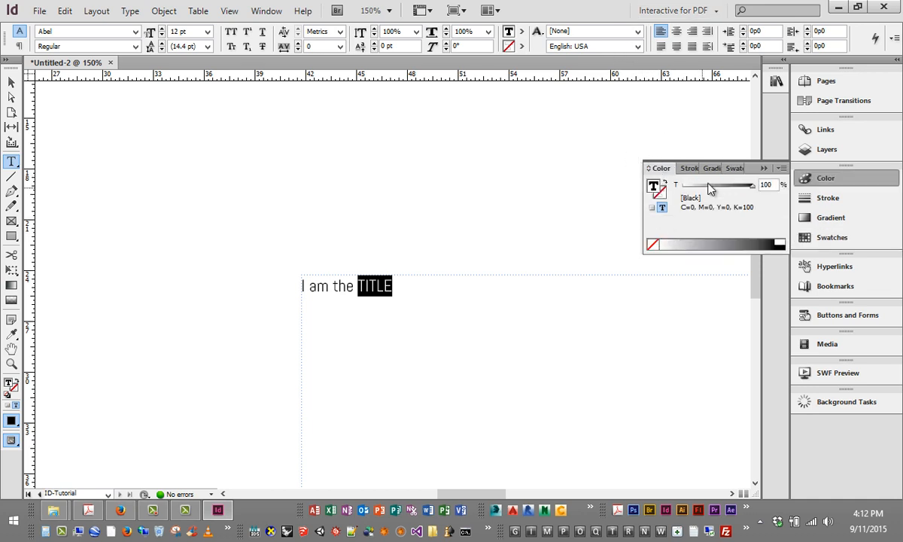
pyautogui.click(829, 181)
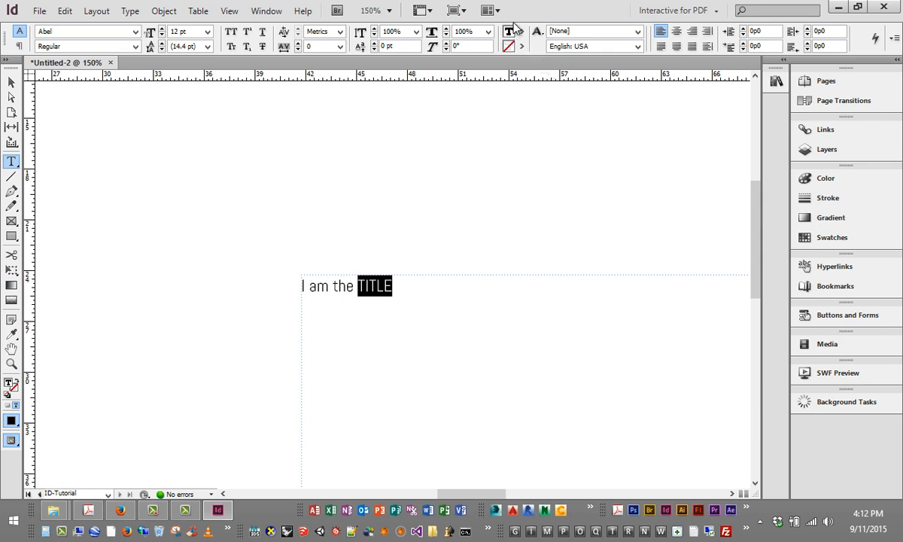
# Apply the magenta swatch C=0 M=100 Y=0 K=0 as the fill of the word TITLE.
pyautogui.press('ctrl')
pyautogui.click(525, 33)
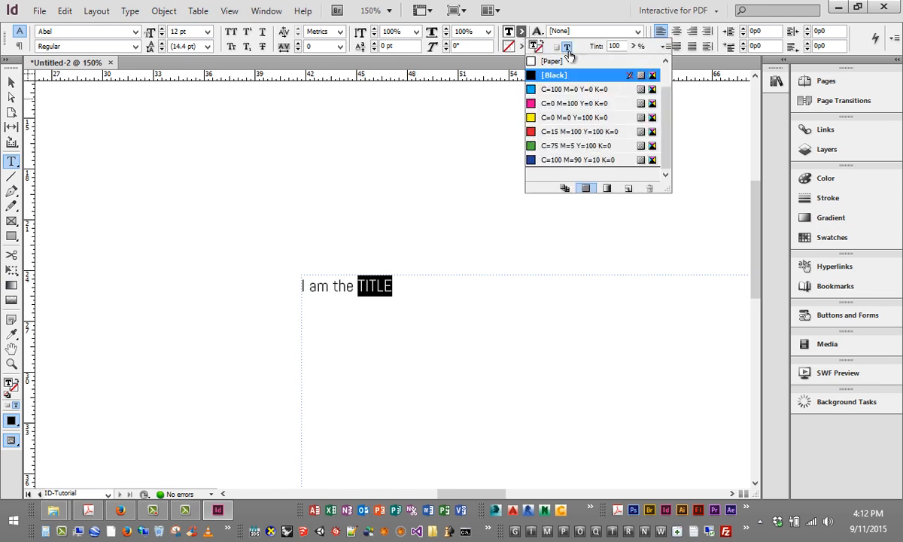
pyautogui.scroll(2, 669, 141)
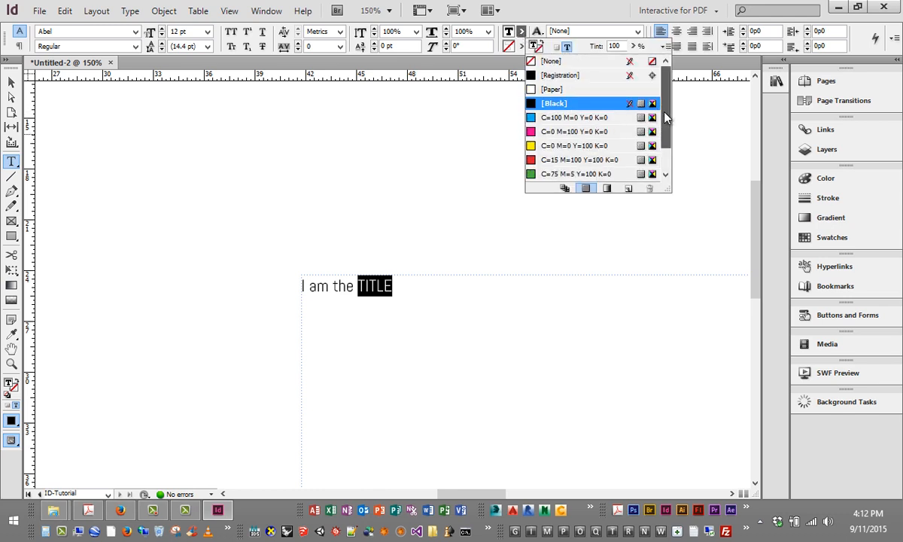
pyautogui.scroll(-1, 664, 155)
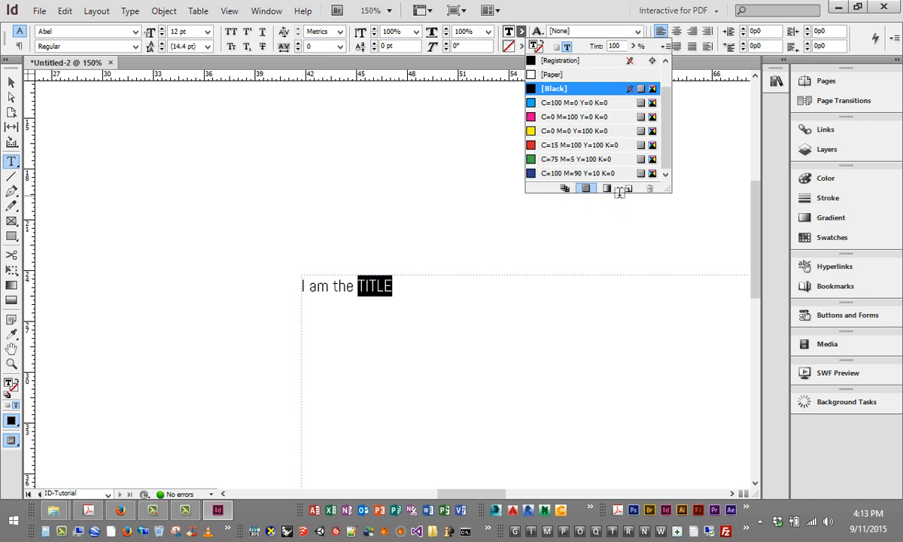
pyautogui.click(552, 117)
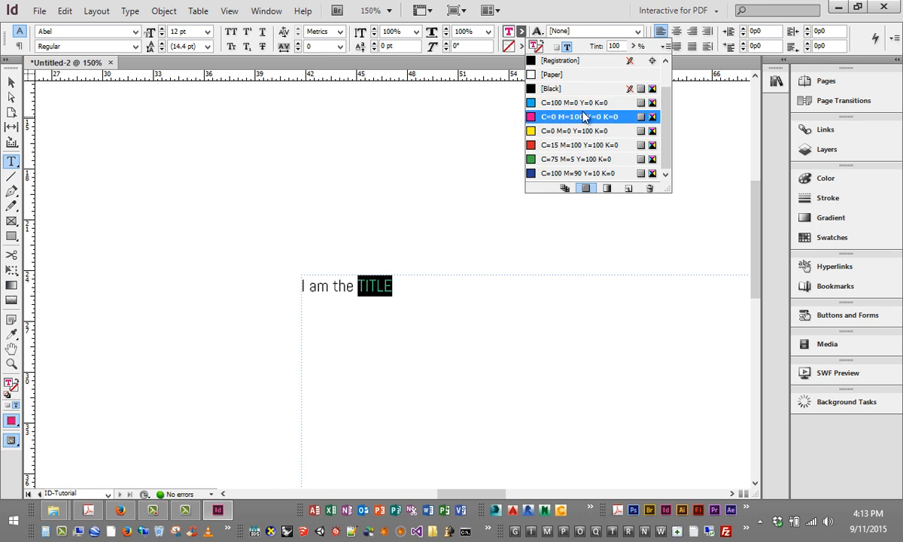
# Create a new swatch as a copy of the magenta C=0 M=100 Y=0 K=0 swatch.
pyautogui.click(626, 190)
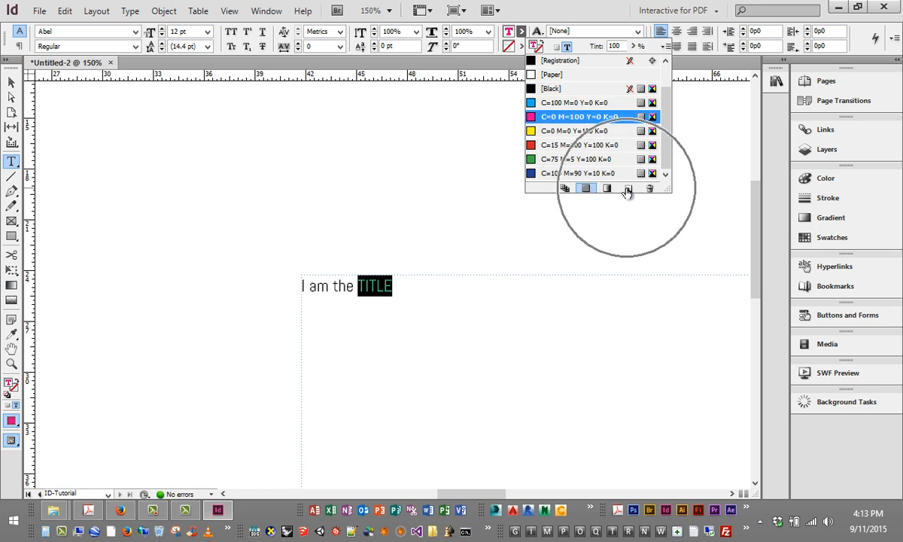
pyautogui.click(627, 190)
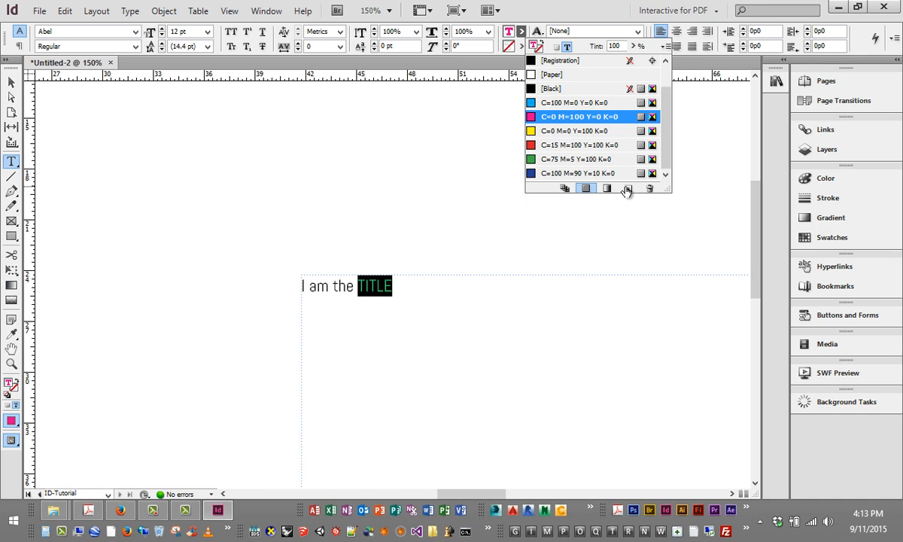
pyautogui.click(627, 190)
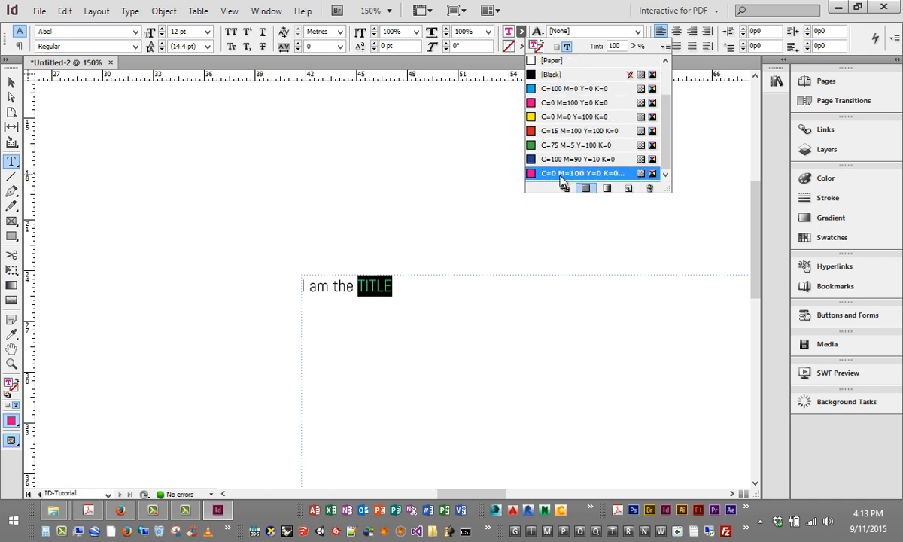
# Redefine the copied swatch as a CMYK orange with C=0 M=41 Y=100 K=0, and deselect the title text.
pyautogui.doubleClick(533, 174)
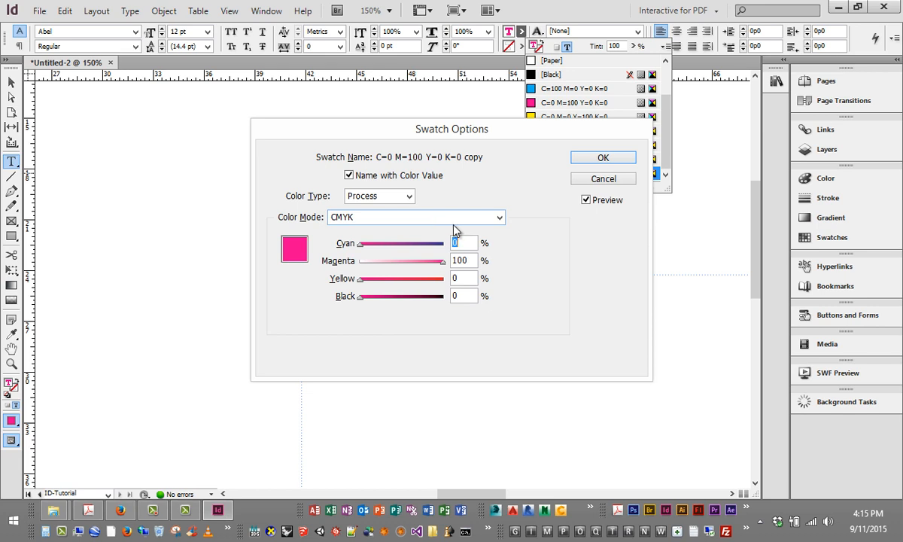
pyautogui.click(501, 222)
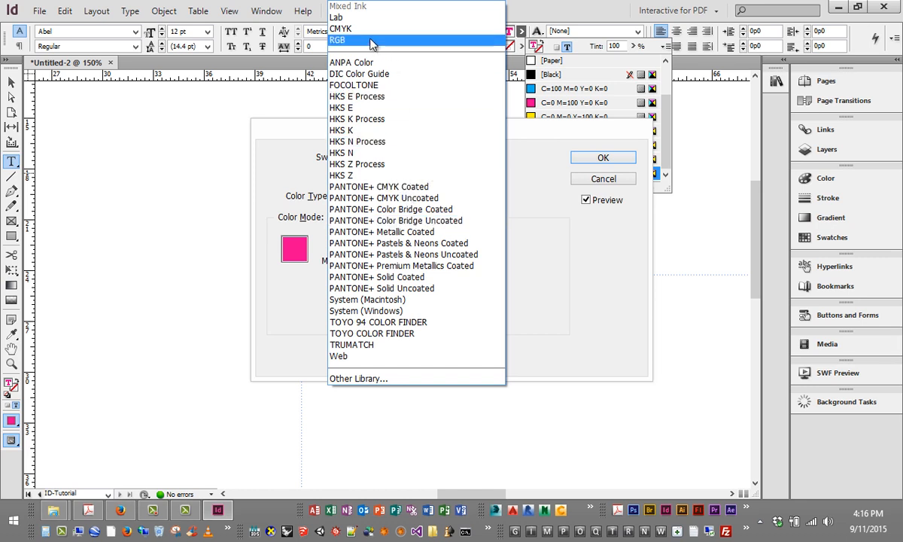
pyautogui.click(339, 29)
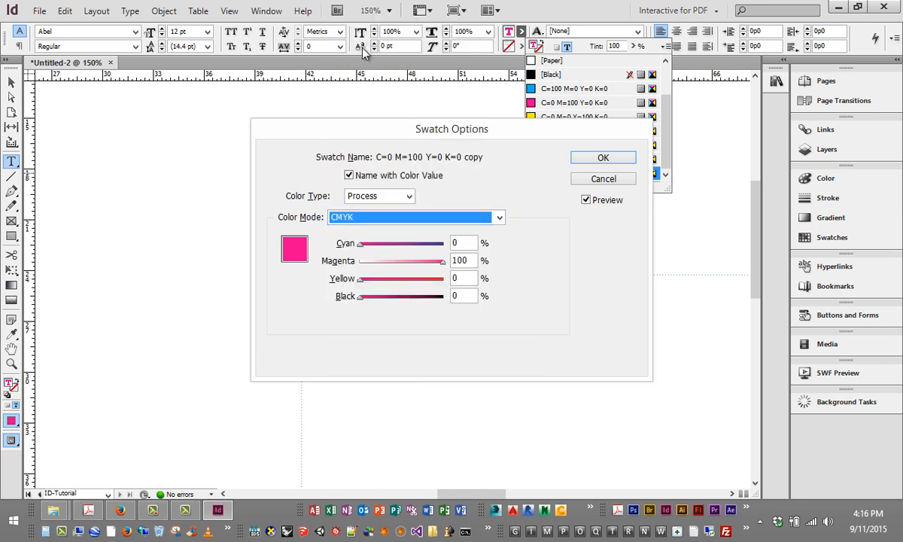
pyautogui.moveTo(420, 133); pyautogui.dragTo(304, 141)
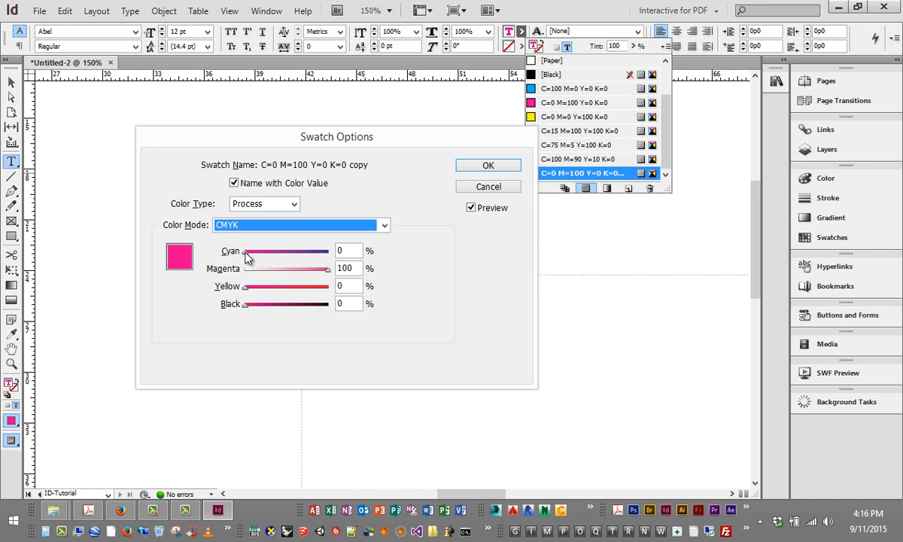
pyautogui.moveTo(249, 256); pyautogui.dragTo(304, 261)
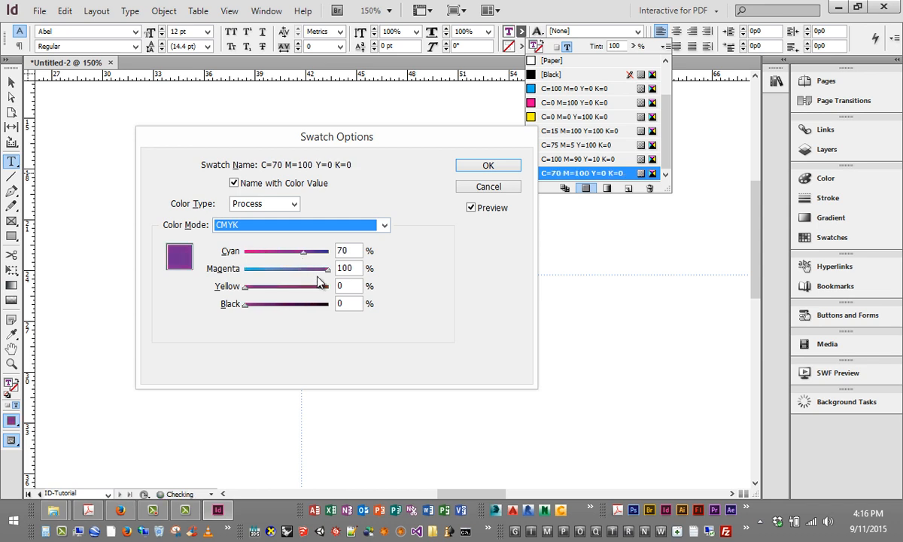
pyautogui.moveTo(245, 288); pyautogui.dragTo(233, 260)
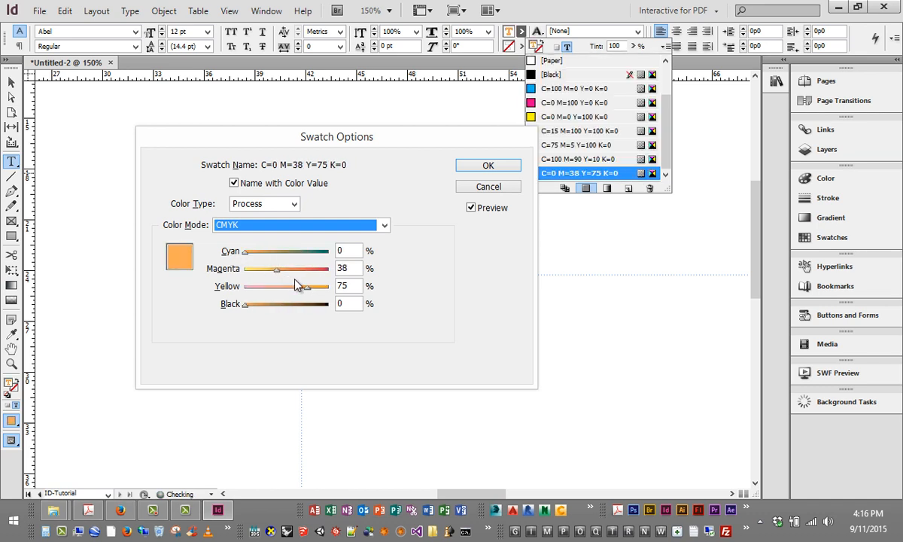
pyautogui.moveTo(312, 293); pyautogui.dragTo(339, 297)
pyautogui.moveTo(279, 270); pyautogui.dragTo(298, 276)
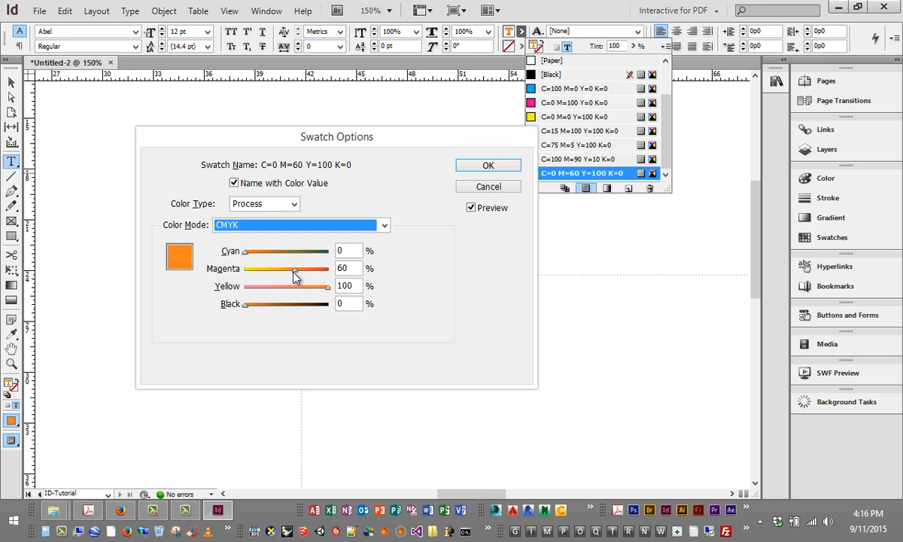
pyautogui.moveTo(294, 276)
pyautogui.mouseDown()
pyautogui.moveTo(276, 276)
pyautogui.moveTo(307, 280)
pyautogui.moveTo(280, 274)
pyautogui.mouseUp()
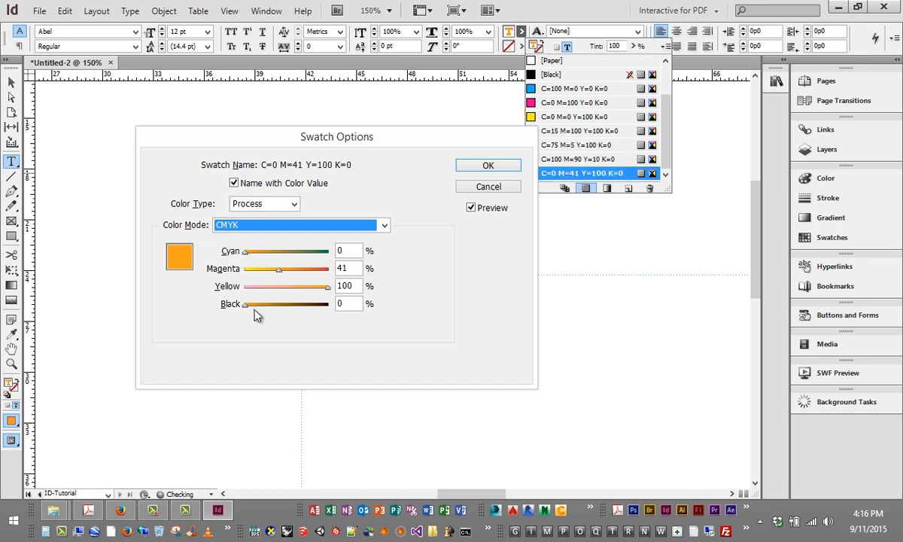
pyautogui.moveTo(244, 307)
pyautogui.mouseDown()
pyautogui.moveTo(280, 312)
pyautogui.moveTo(229, 307)
pyautogui.mouseUp()
pyautogui.click(470, 168)
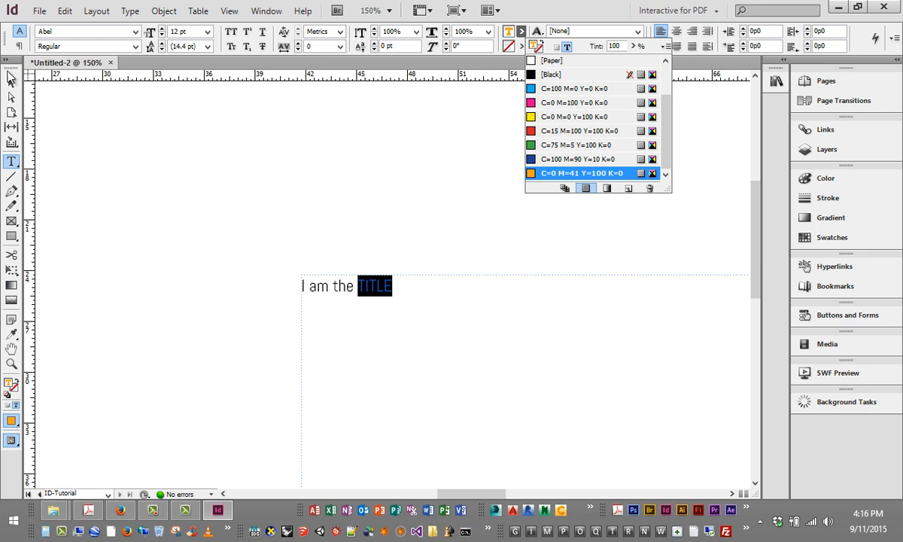
pyautogui.click(13, 83)
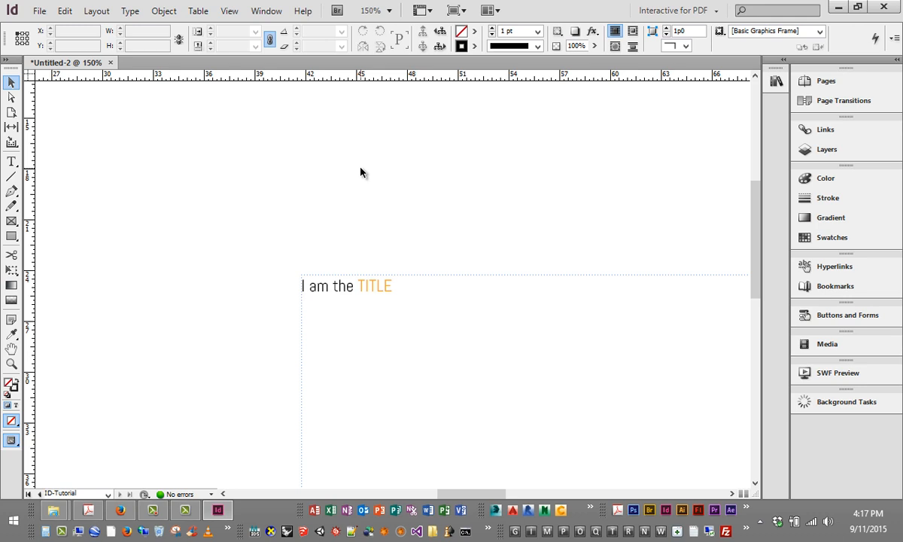
# Draw a rectangle about 12p3 wide and 4p11 high above the title text and set its stroke weight to 12 pt.
pyautogui.click(11, 237)
pyautogui.moveTo(292, 144)
pyautogui.mouseDown()
pyautogui.moveTo(455, 222)
pyautogui.moveTo(498, 218)
pyautogui.mouseUp()
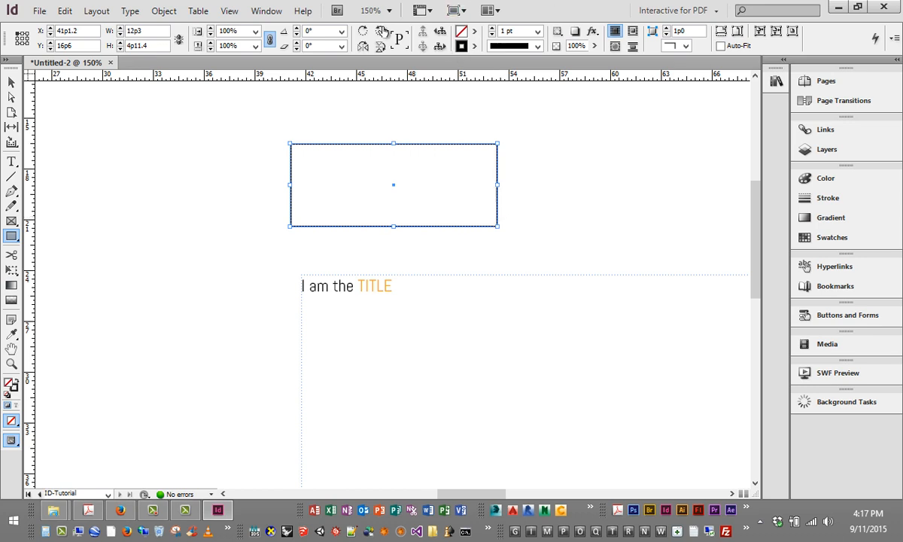
pyautogui.click(519, 30)
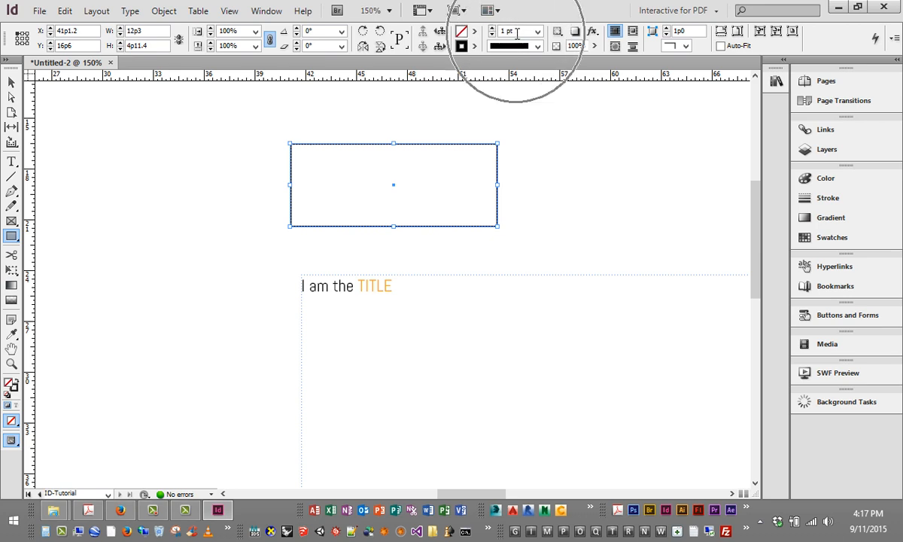
pyautogui.moveTo(519, 30); pyautogui.dragTo(483, 28)
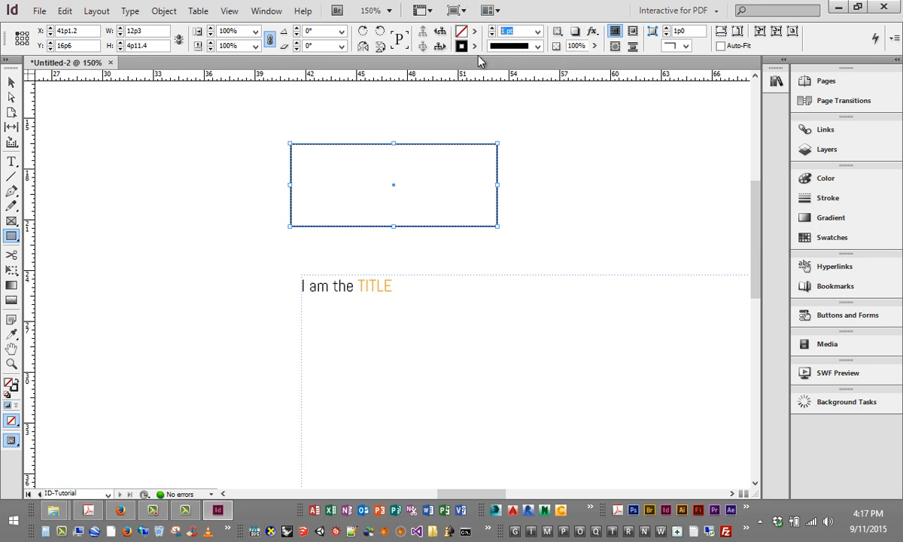
pyautogui.write('12')
pyautogui.press('Return')
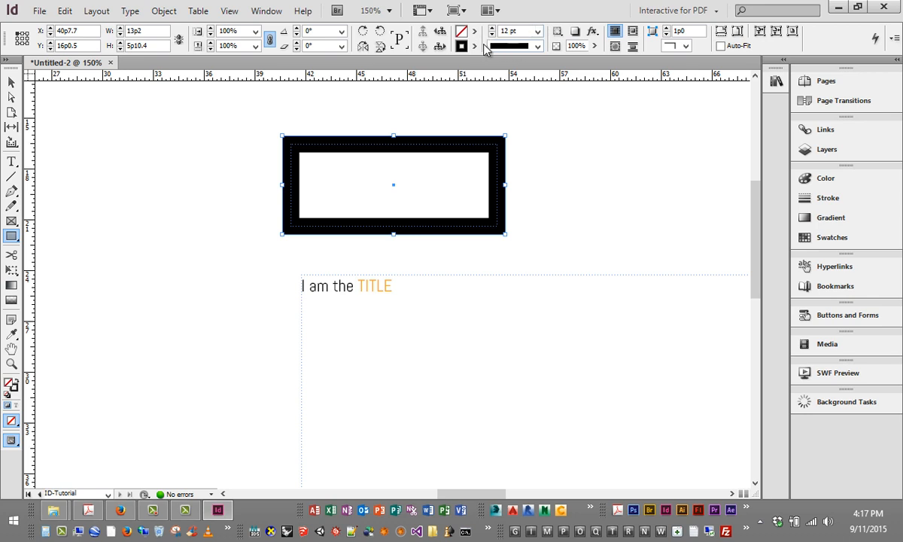
# Remove the rectangle's stroke and fill it with the red swatch C=15 M=100 Y=100 K=0.
pyautogui.click(474, 47)
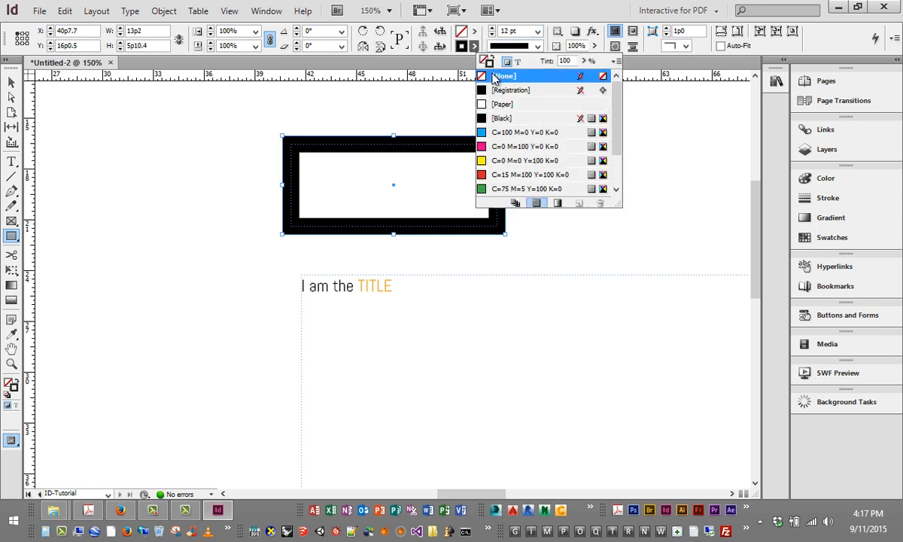
pyautogui.click(498, 75)
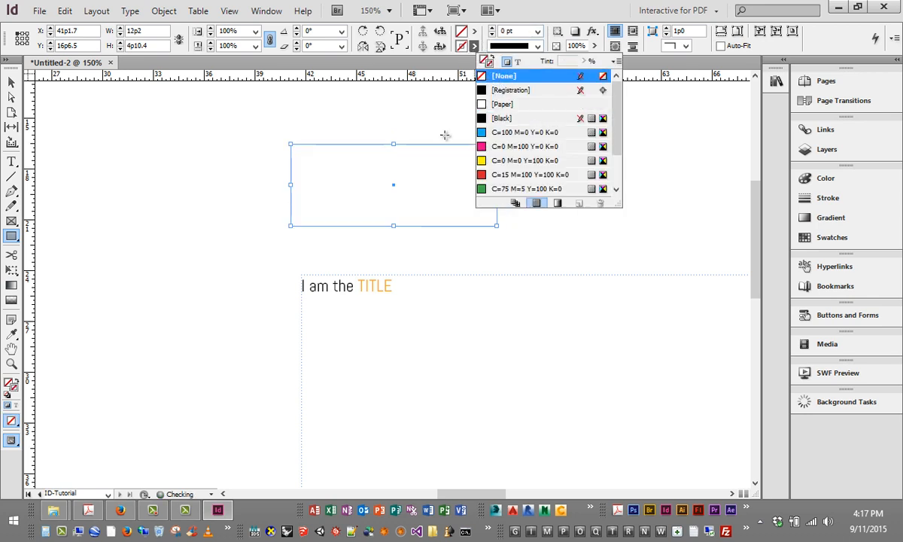
pyautogui.click(474, 31)
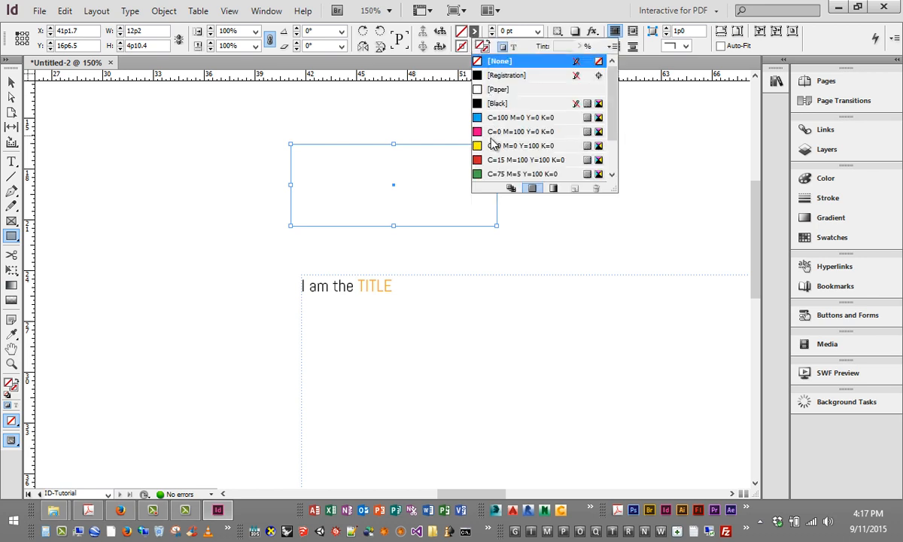
pyautogui.click(490, 160)
pyautogui.click(517, 249)
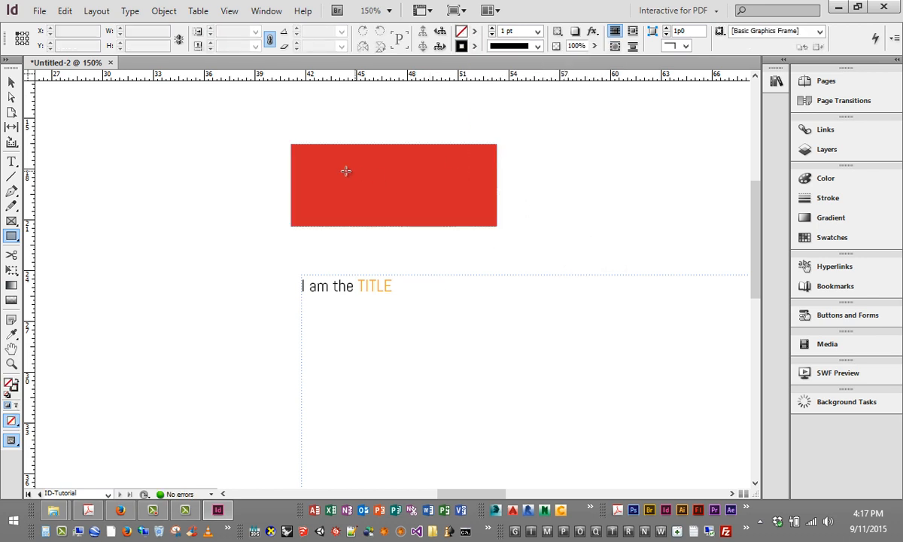
# Move the red rectangle down over the title text.
pyautogui.click(11, 82)
pyautogui.moveTo(435, 183); pyautogui.dragTo(427, 298)
pyautogui.click(596, 232)
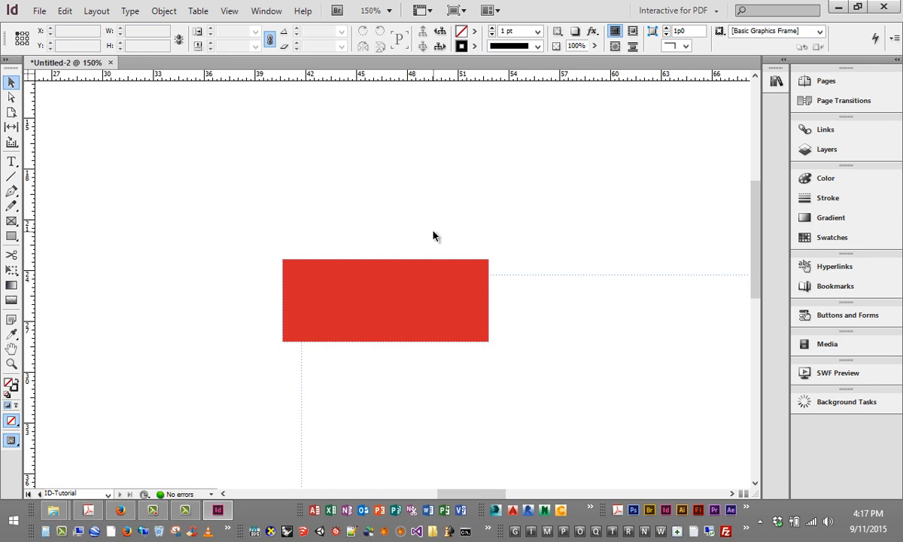
# Send the red rectangle backward so it sits behind the title text.
pyautogui.click(407, 275)
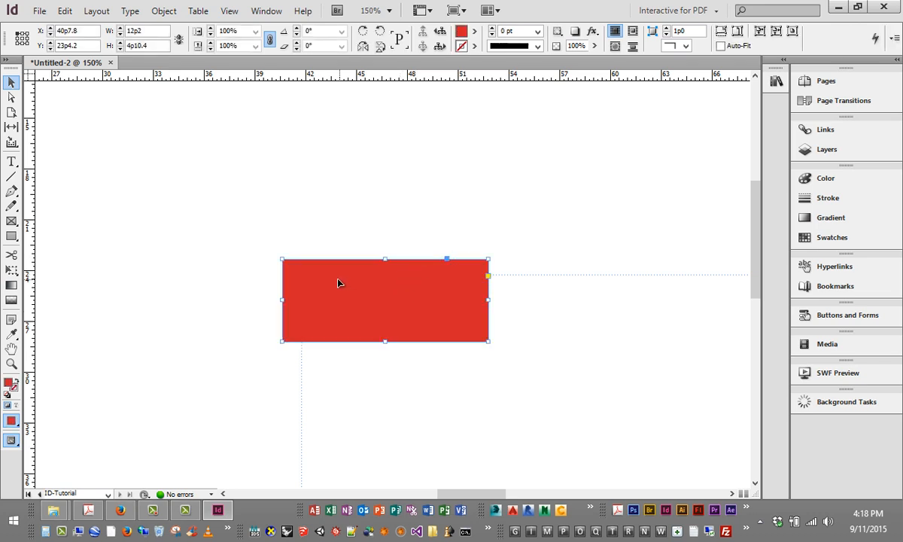
pyautogui.rightClick(385, 299)
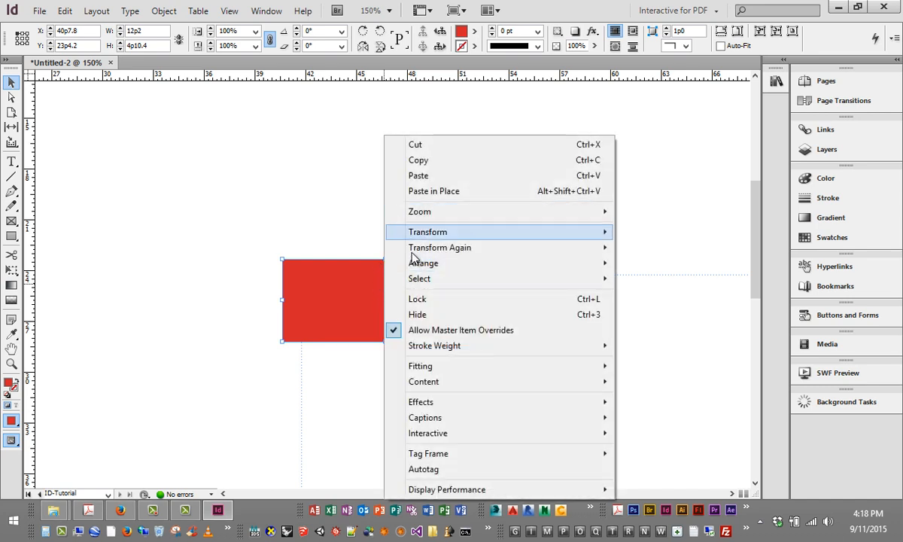
pyautogui.moveTo(420, 270)
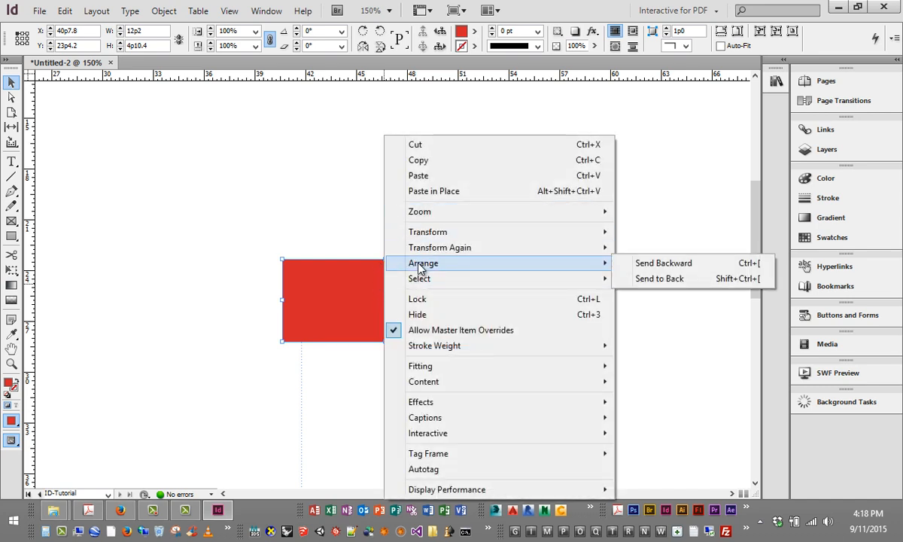
pyautogui.click(683, 263)
pyautogui.click(315, 170)
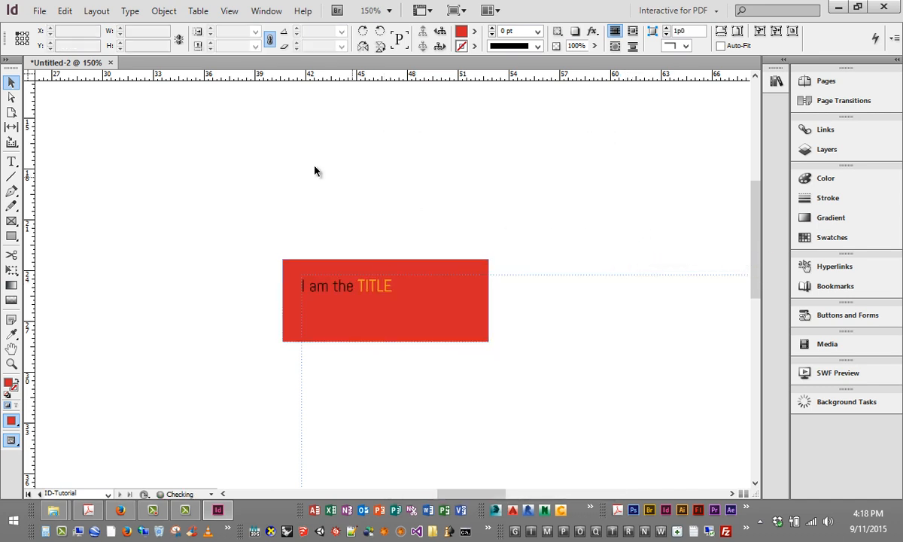
# Move the title text frame up and to the left so the title sits clear of the red rectangle.
pyautogui.moveTo(425, 297)
pyautogui.mouseDown()
pyautogui.moveTo(405, 280)
pyautogui.moveTo(423, 307)
pyautogui.mouseUp()
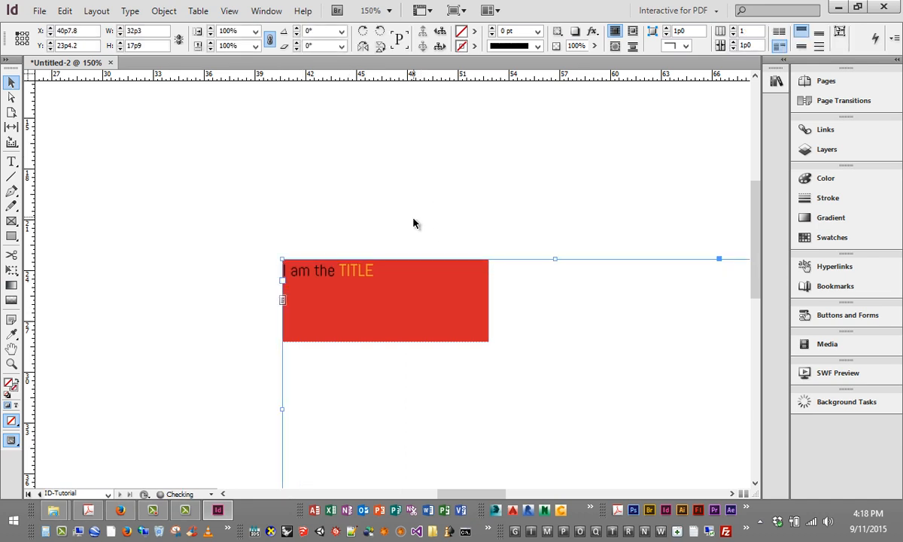
pyautogui.click(413, 222)
pyautogui.click(434, 302)
pyautogui.scroll(-4, 406, 263)
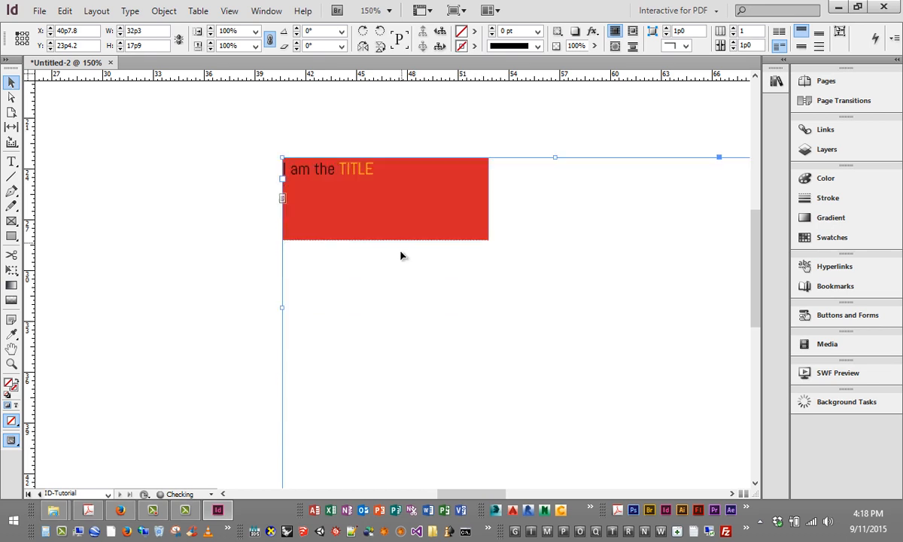
pyautogui.scroll(5, 498, 307)
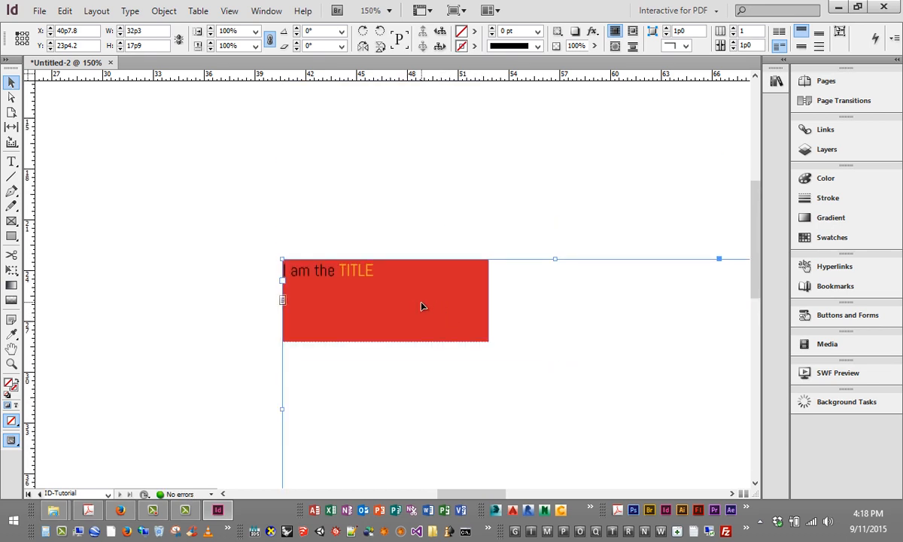
pyautogui.moveTo(422, 306); pyautogui.dragTo(273, 257)
pyautogui.click(297, 198)
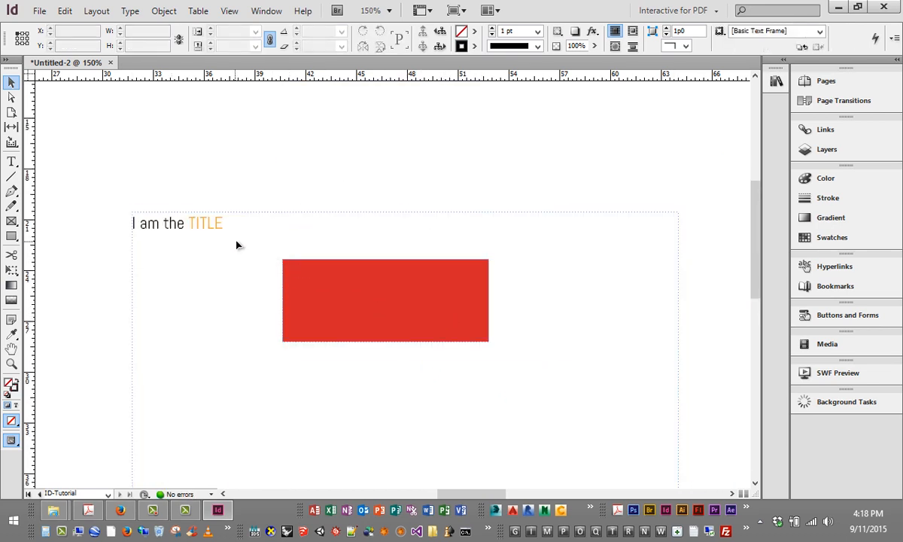
pyautogui.click(237, 245)
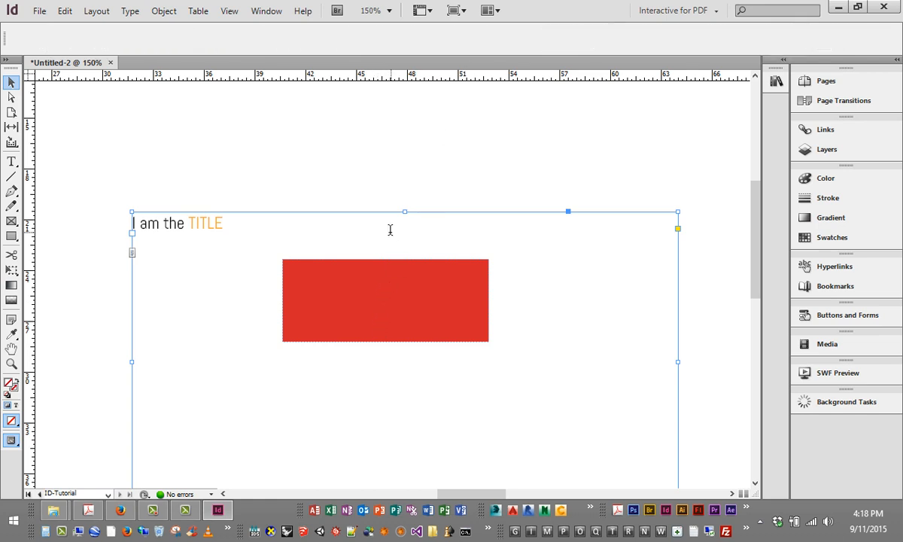
pyautogui.press('t')
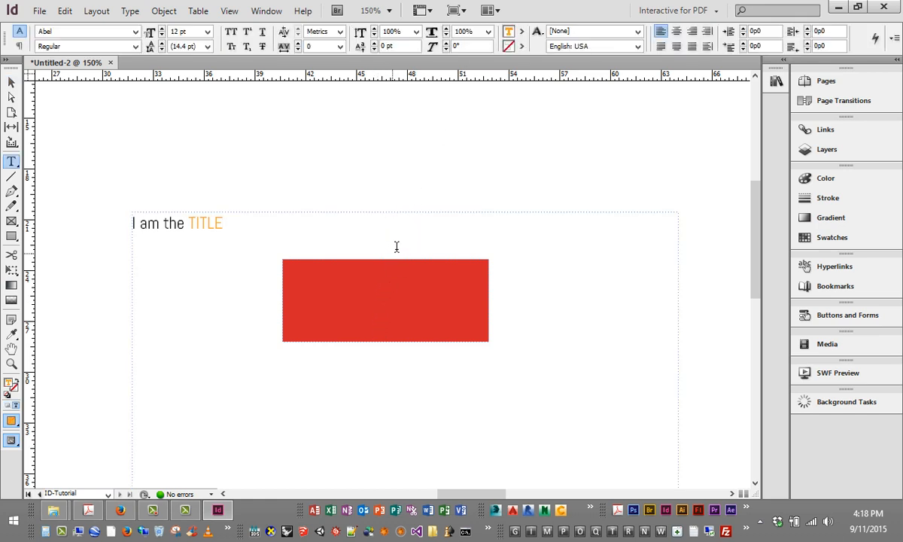
pyautogui.click(408, 163)
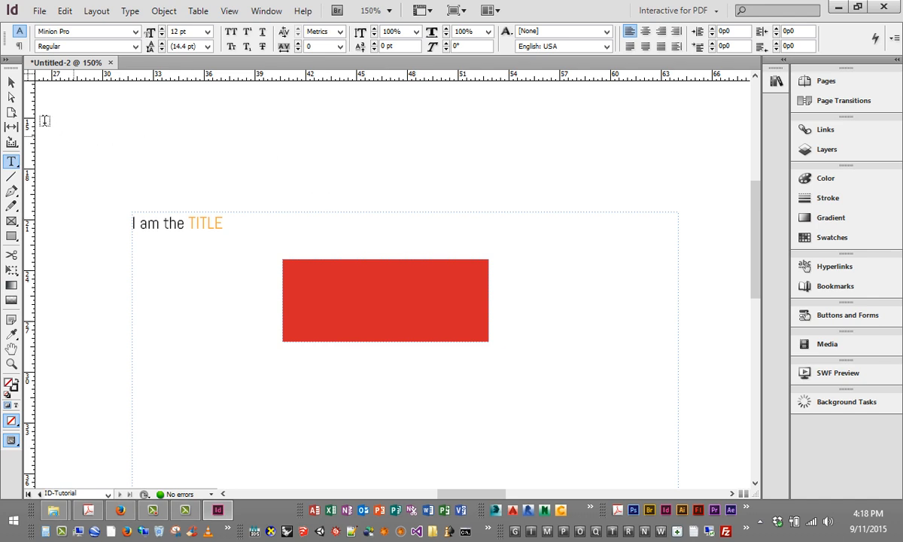
# Try the red swatch C=15 M=100 Y=100 K=0 on the title text frame, settling on cyan C=100 M=0 Y=0 K=0 as its fill.
pyautogui.click(12, 81)
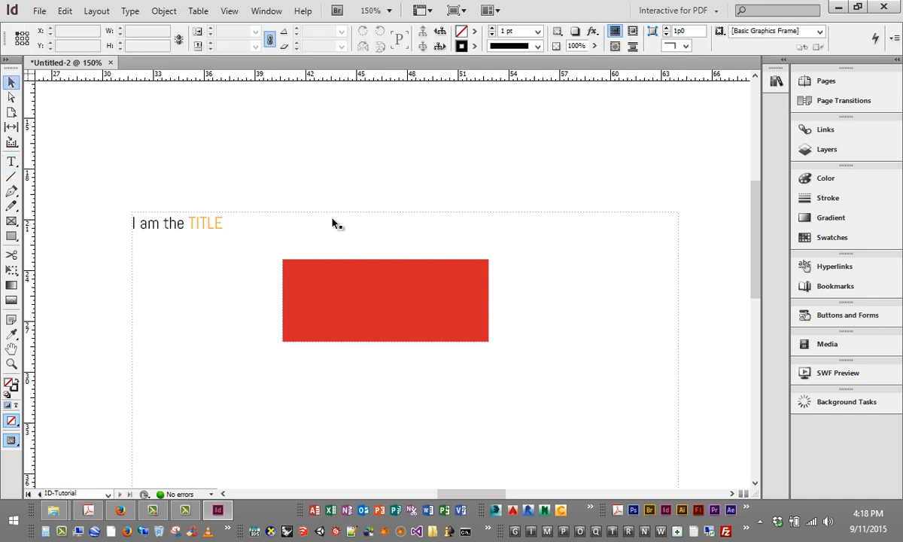
pyautogui.click(12, 85)
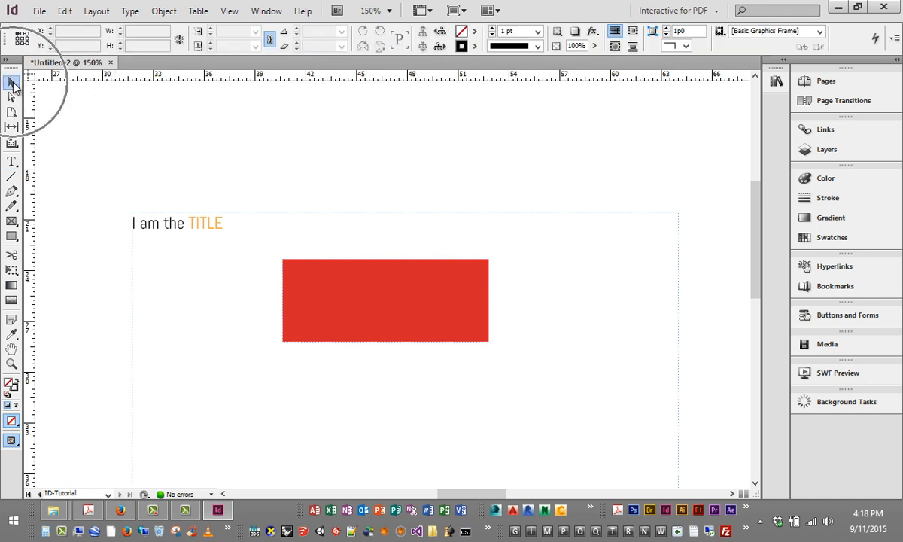
pyautogui.click(261, 215)
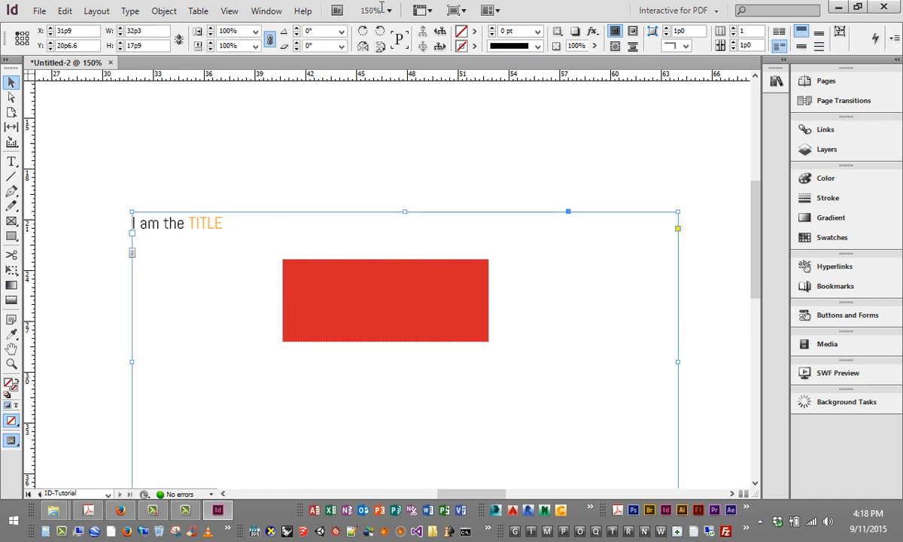
pyautogui.click(475, 34)
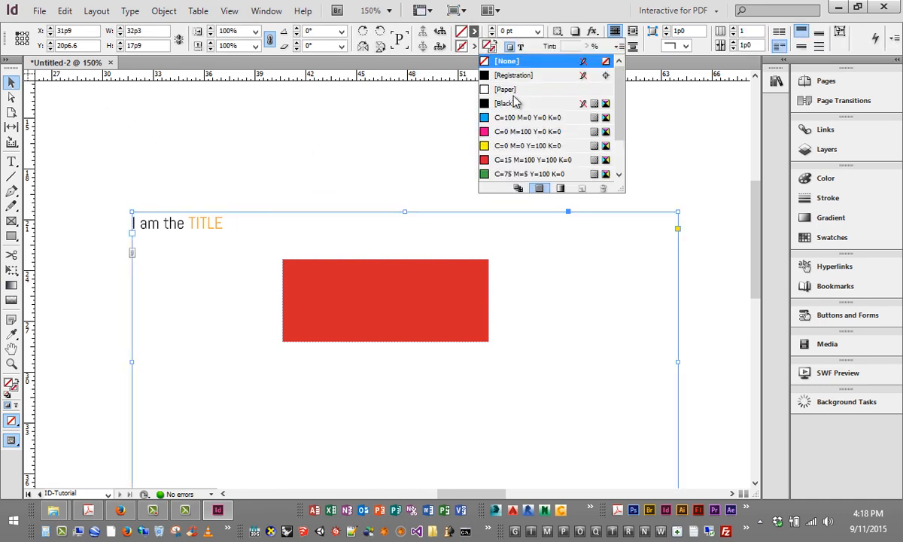
pyautogui.click(501, 160)
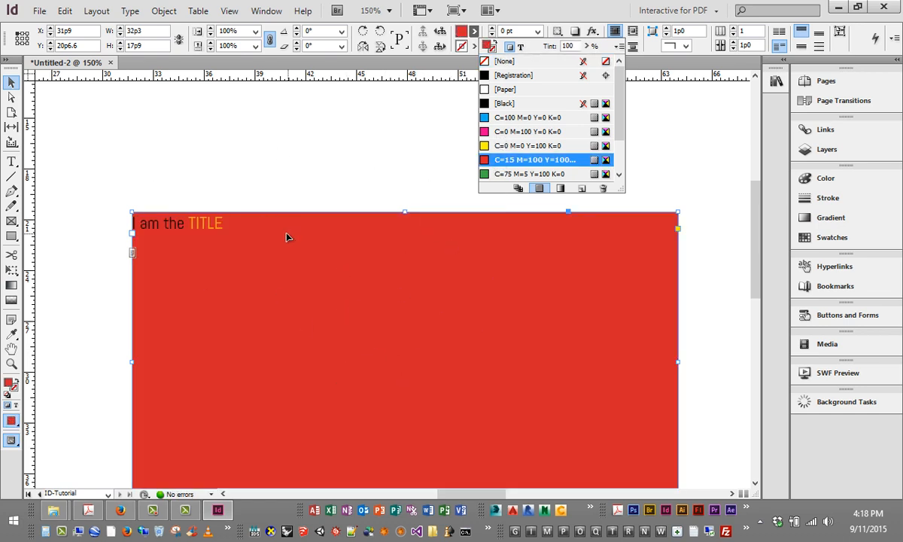
pyautogui.click(487, 119)
pyautogui.click(402, 117)
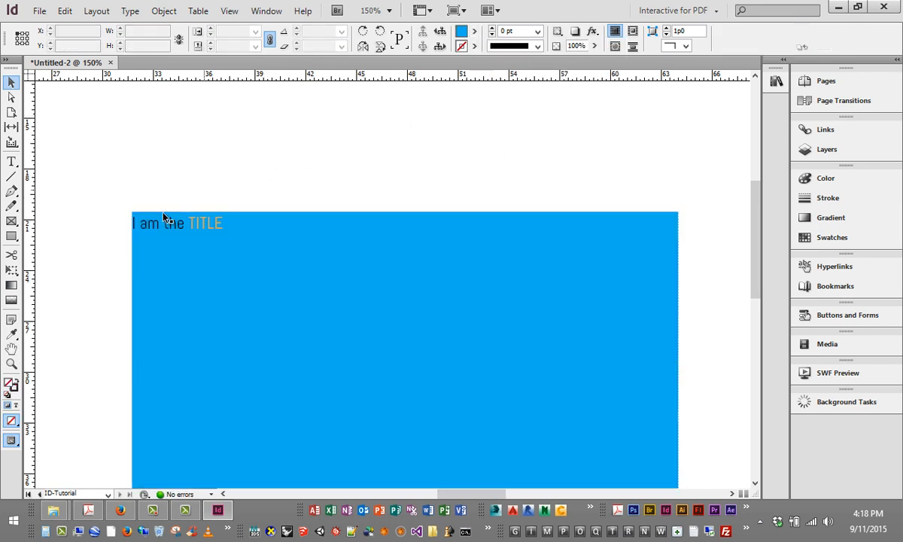
# Shrink the blue title frame from its lower corners to fit closely around the text, aligning its left edge with the red rectangle.
pyautogui.click(379, 294)
pyautogui.scroll(-3, 391, 309)
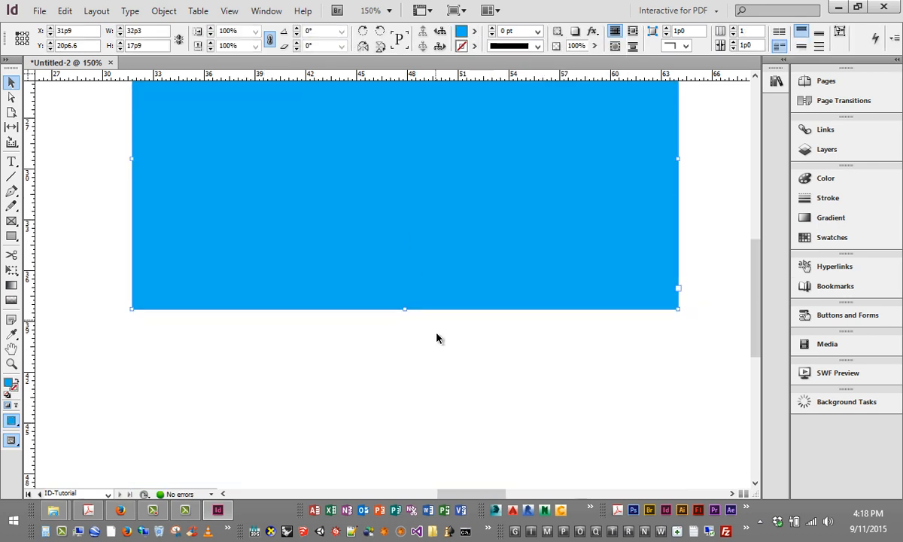
pyautogui.scroll(4, 607, 397)
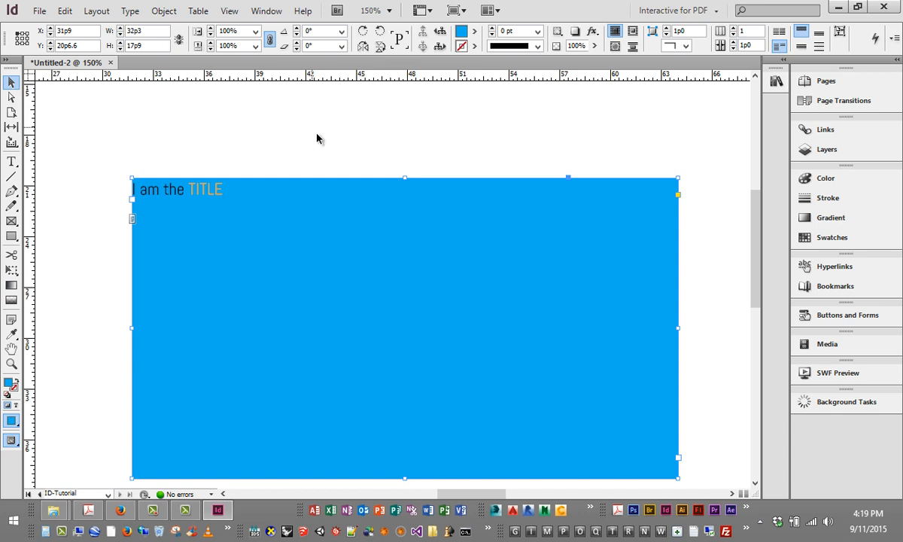
pyautogui.scroll(-3, 316, 137)
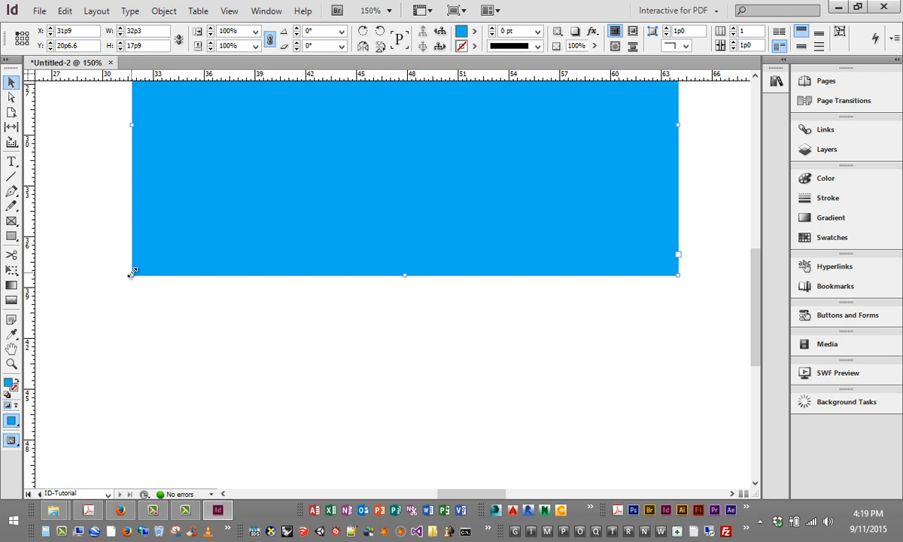
pyautogui.moveTo(132, 274); pyautogui.dragTo(283, 210)
pyautogui.scroll(4, 381, 311)
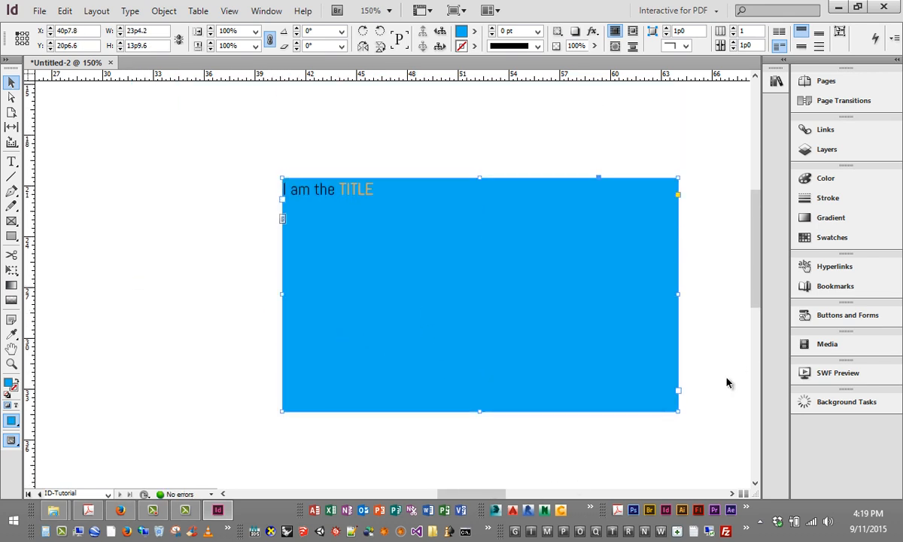
pyautogui.moveTo(678, 411); pyautogui.dragTo(400, 198)
pyautogui.click(327, 310)
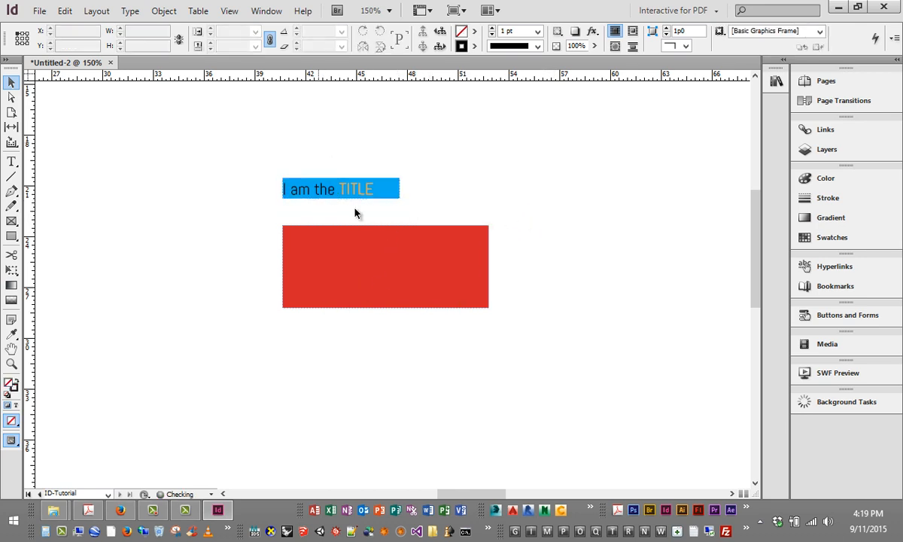
# Move the red rectangle farther down below the title to about X 38p7, Y 31p11, cancelling the stray drop outside the document.
pyautogui.click(374, 270)
pyautogui.scroll(-5, 484, 292)
pyautogui.scroll(5, 483, 292)
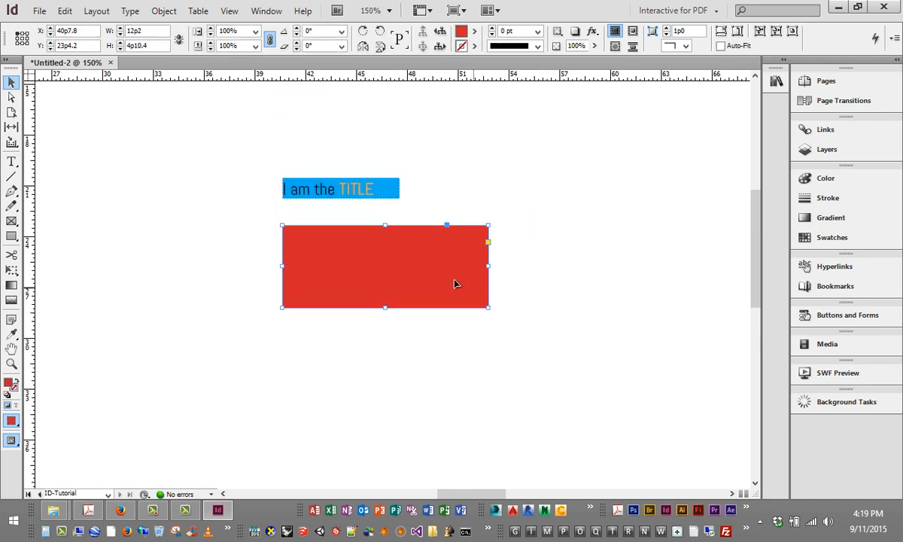
pyautogui.scroll(-1, 440, 438)
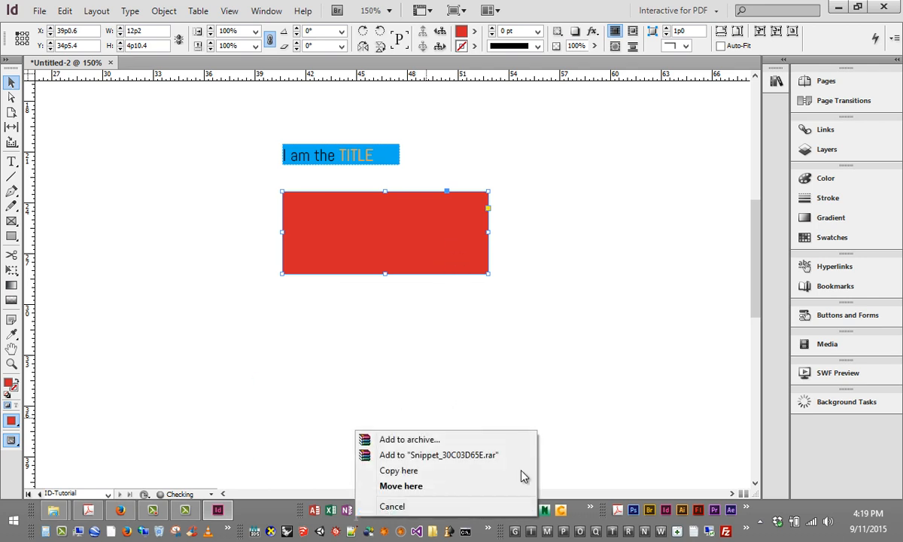
pyautogui.click(415, 506)
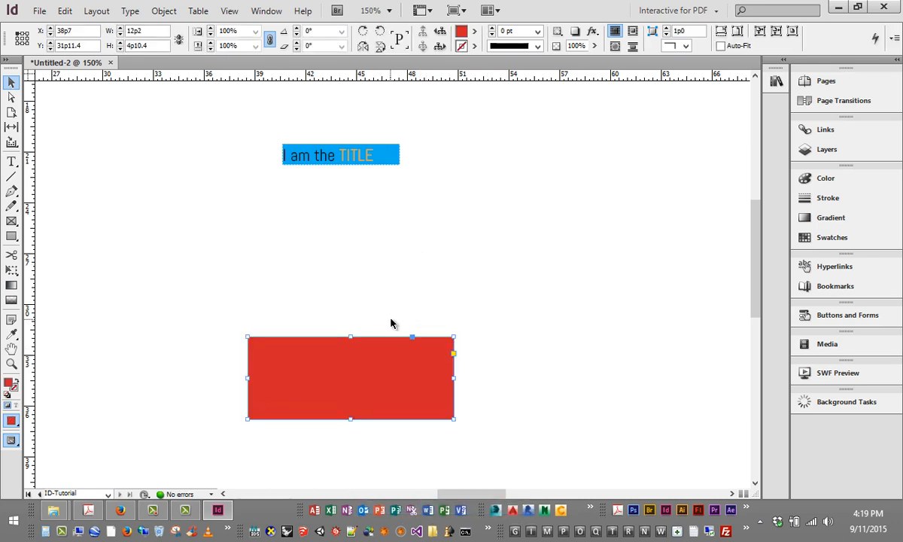
pyautogui.hotkey('ctrl', '-')
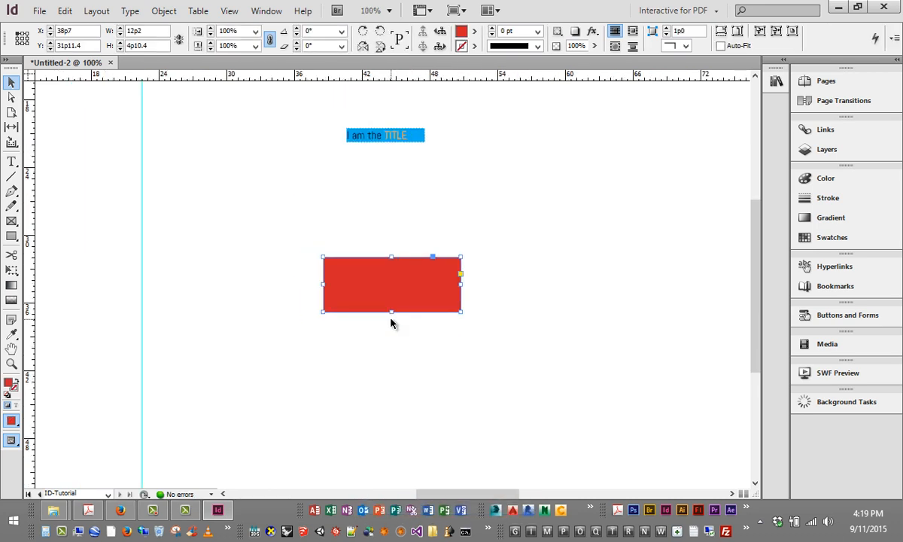
# Move and stretch the red rectangle to fill the strip between the two vertical guides, from the horizontal guide down to the bottom margin.
pyautogui.hotkey('ctrl', '-')
pyautogui.hotkey('ctrl', '-')
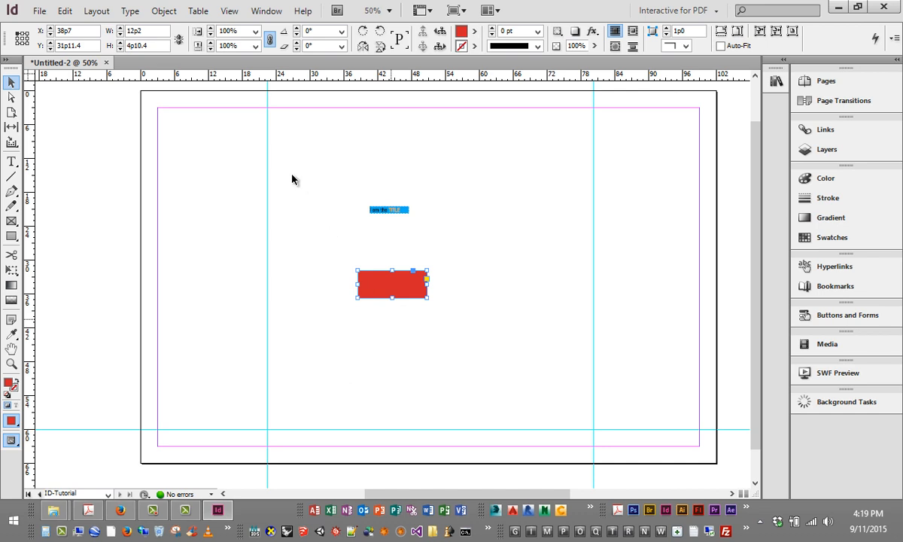
pyautogui.click(406, 343)
pyautogui.moveTo(400, 289)
pyautogui.mouseDown()
pyautogui.moveTo(308, 399)
pyautogui.moveTo(303, 444)
pyautogui.moveTo(312, 447)
pyautogui.moveTo(300, 455)
pyautogui.moveTo(297, 439)
pyautogui.moveTo(352, 450)
pyautogui.moveTo(616, 439)
pyautogui.moveTo(591, 451)
pyautogui.mouseUp()
pyautogui.moveTo(587, 437); pyautogui.dragTo(593, 445)
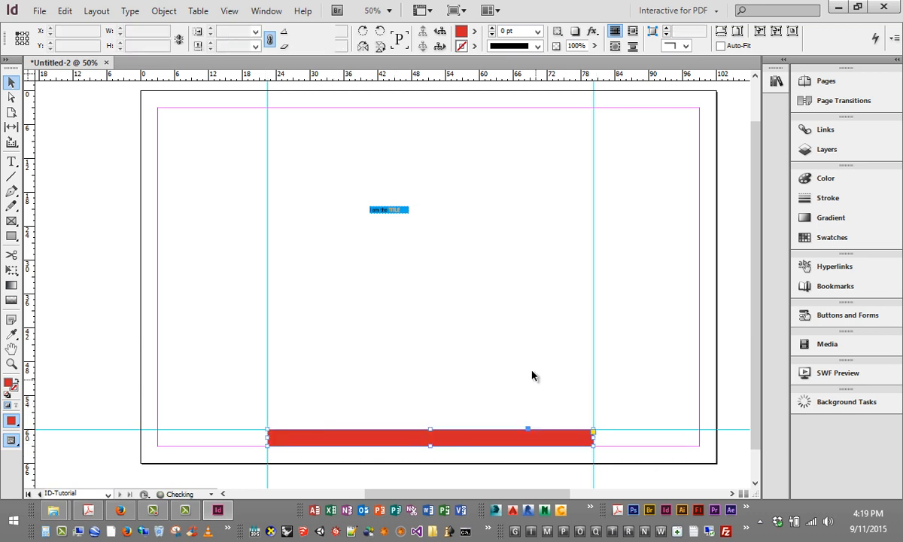
# Move and widen the blue title frame to about 18p9 by 2p8.4 beside the red bar, between the second vertical guide and the page margin.
pyautogui.click(386, 226)
pyautogui.click(395, 210)
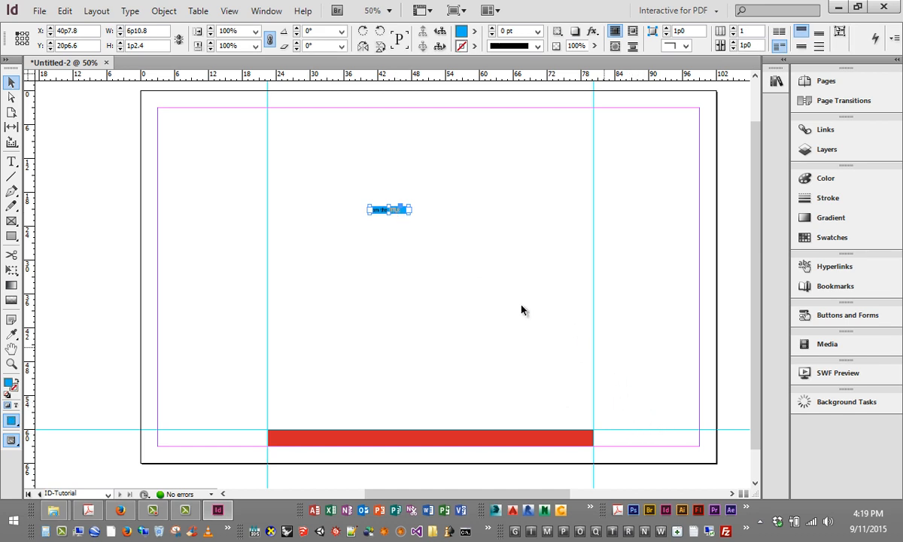
pyautogui.click(455, 270)
pyautogui.moveTo(398, 211); pyautogui.dragTo(699, 443)
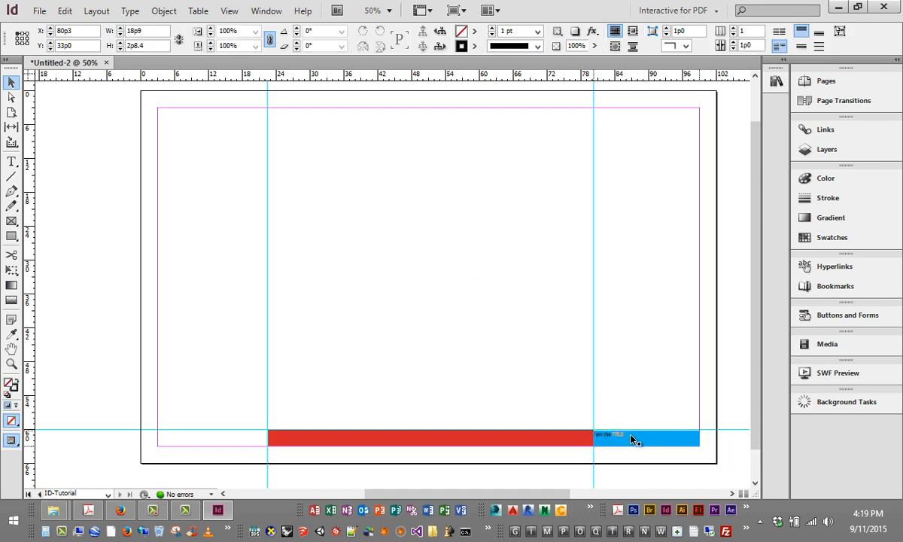
pyautogui.moveTo(642, 436); pyautogui.dragTo(608, 439)
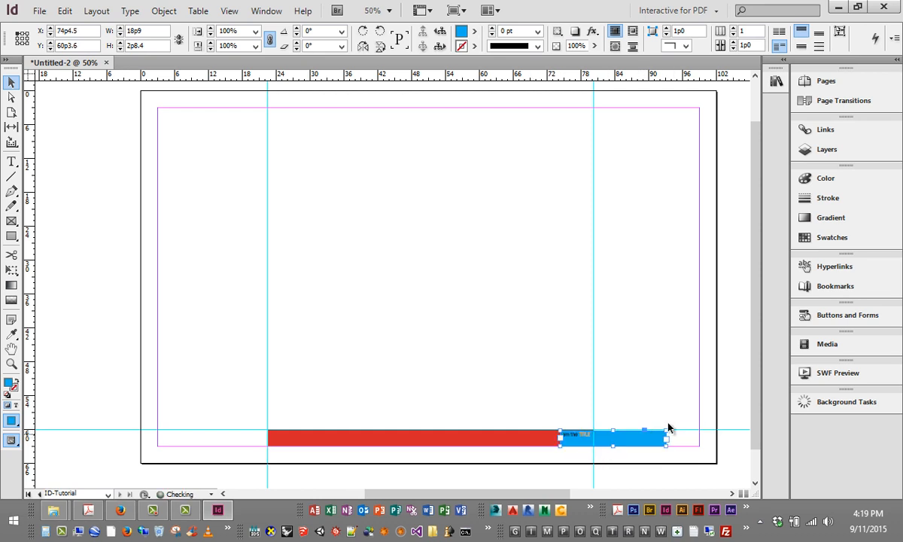
pyautogui.hotkey('ctrl', 'z')
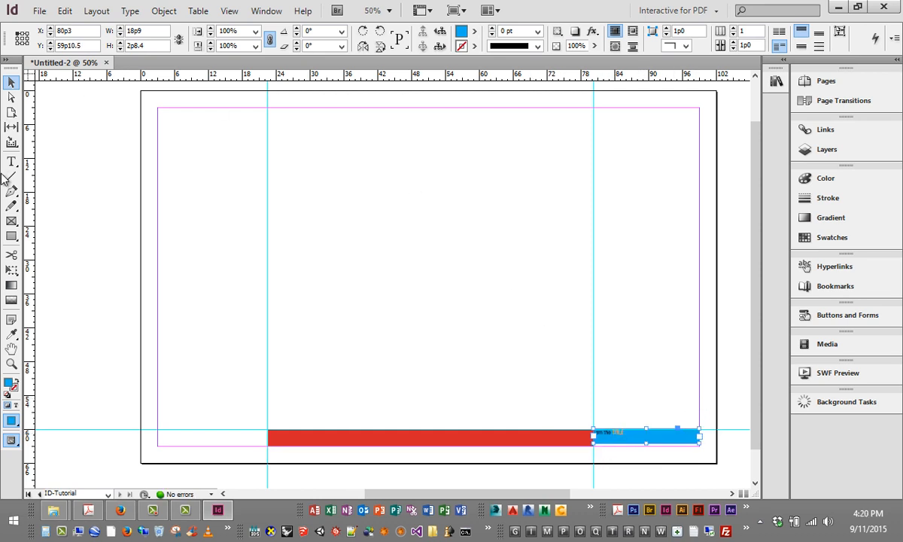
# Set the font size of the whole title text to 24 pt.
pyautogui.click(12, 163)
pyautogui.click(57, 155)
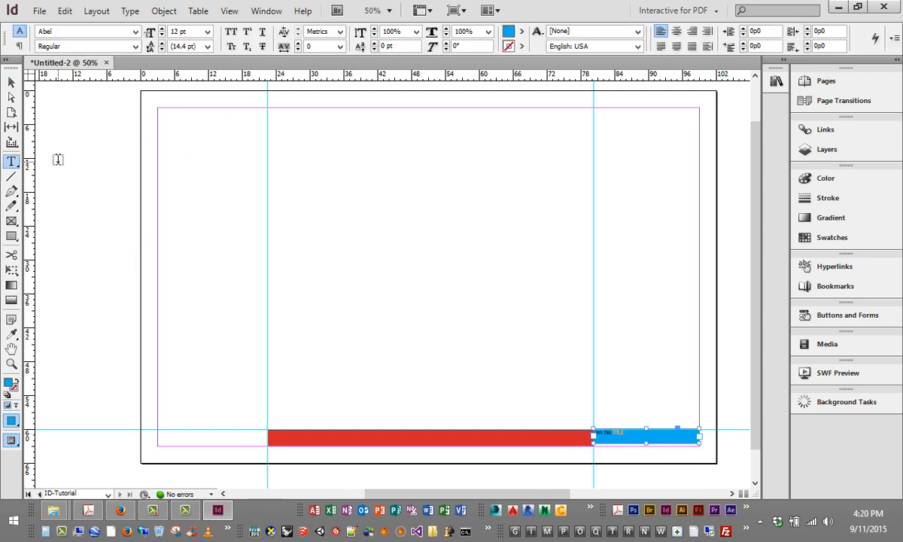
pyautogui.moveTo(637, 431); pyautogui.dragTo(581, 424)
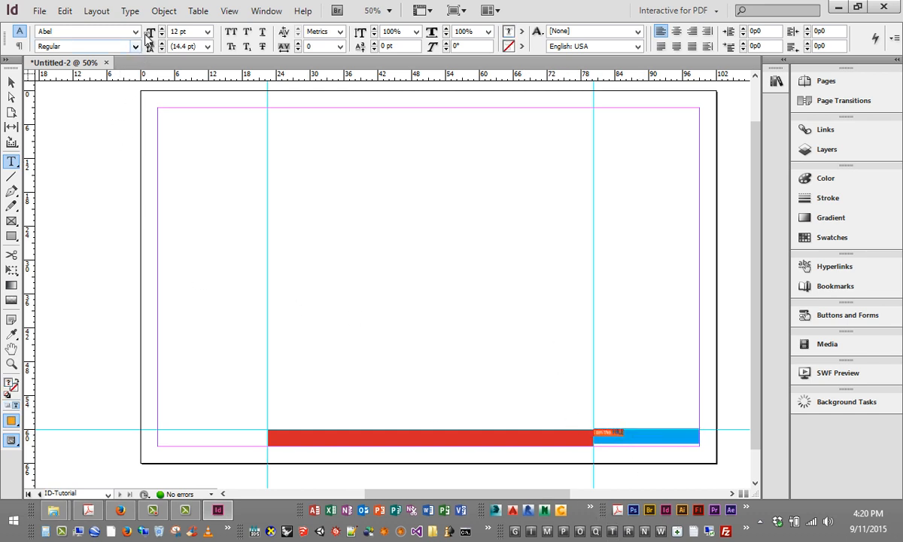
pyautogui.click(208, 32)
pyautogui.click(177, 134)
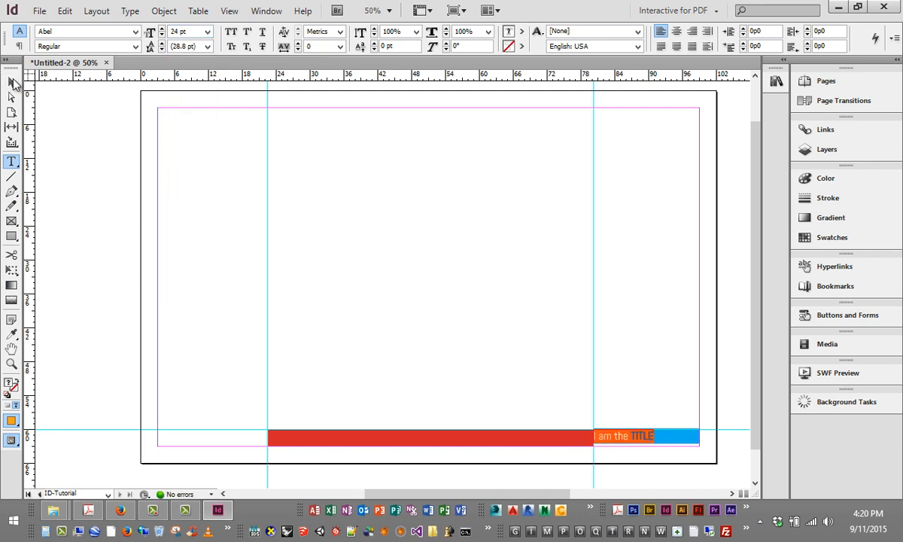
# Nudge the blue title frame down to line up with the red bar, between the horizontal guide and bottom margin.
pyautogui.click(13, 82)
pyautogui.click(448, 234)
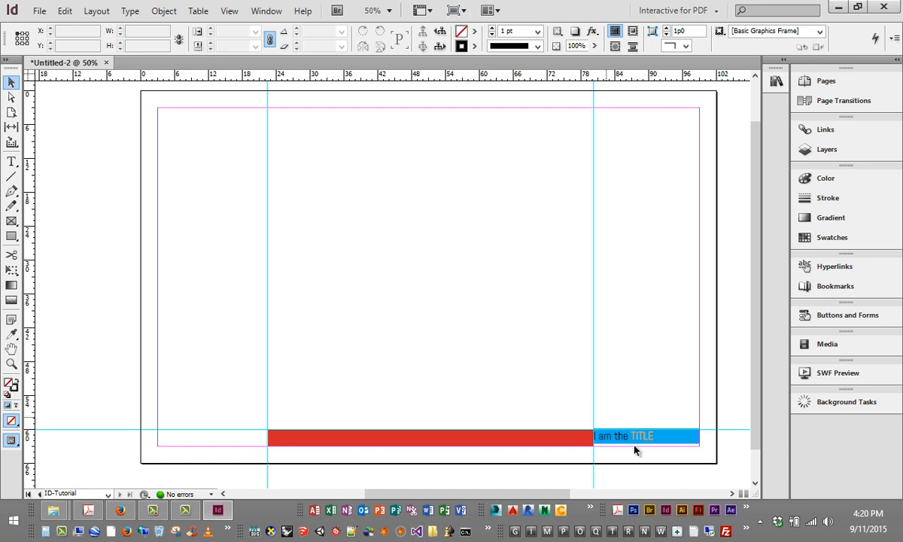
pyautogui.moveTo(636, 431); pyautogui.dragTo(637, 436)
pyautogui.click(484, 341)
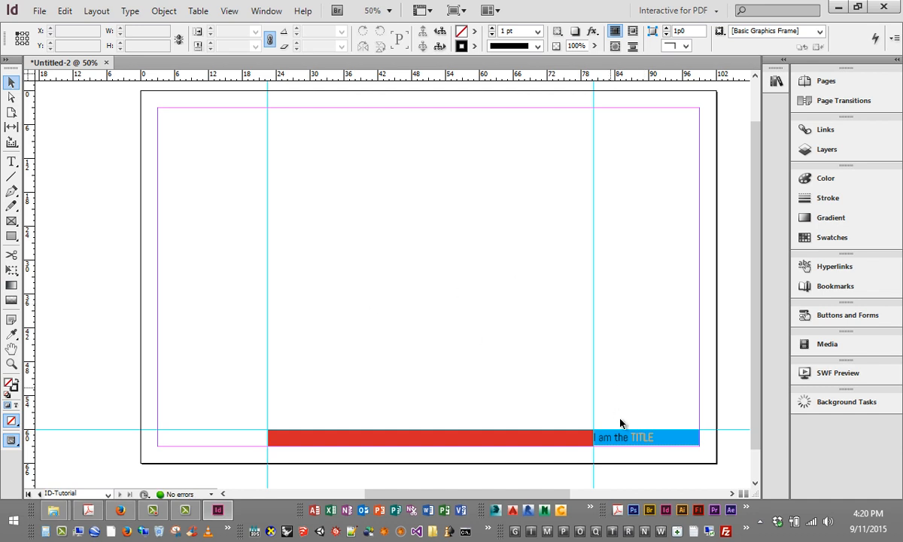
# Select the whole title text and display its paragraph formatting settings.
pyautogui.press('t')
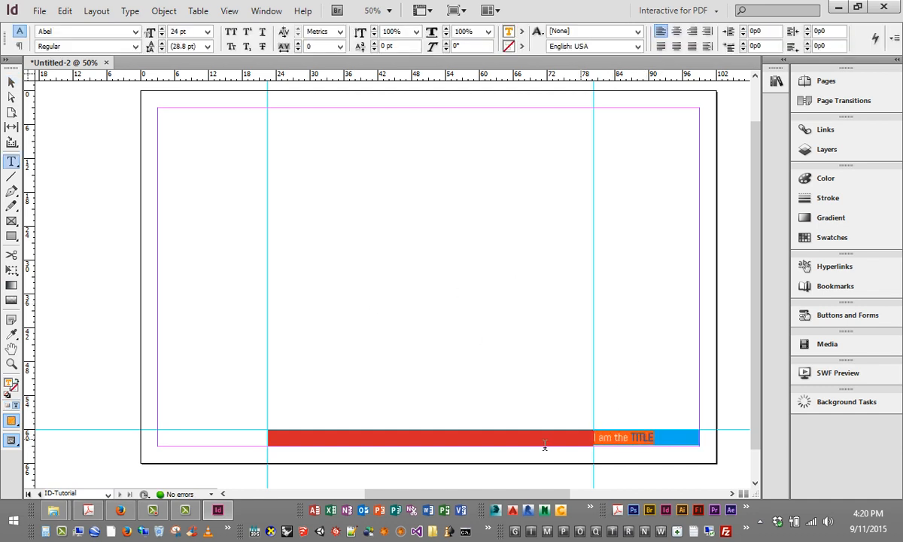
pyautogui.doubleClick(659, 437)
pyautogui.click(268, 11)
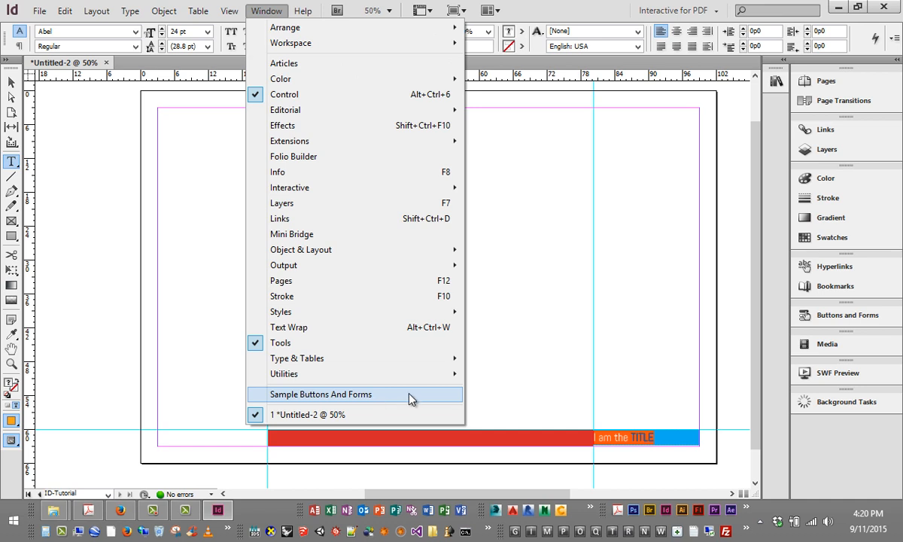
pyautogui.moveTo(405, 373)
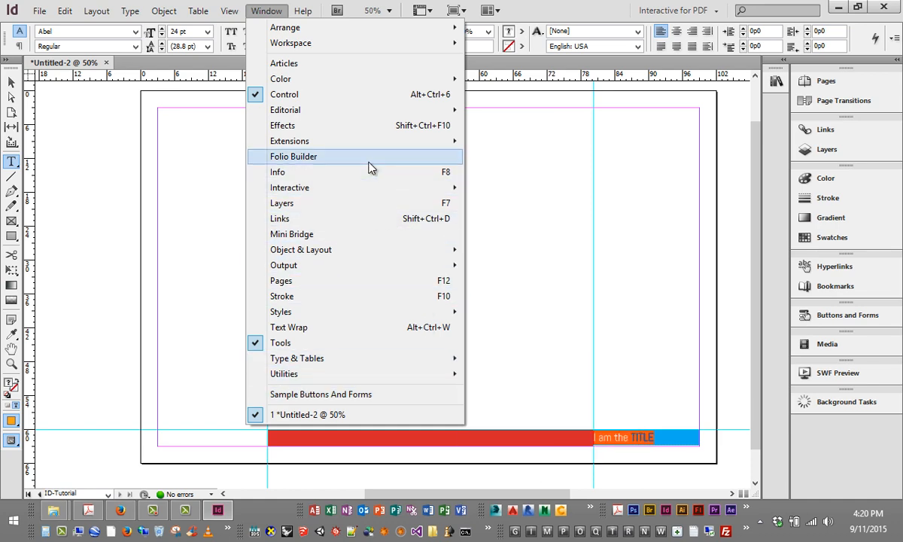
pyautogui.moveTo(230, 11)
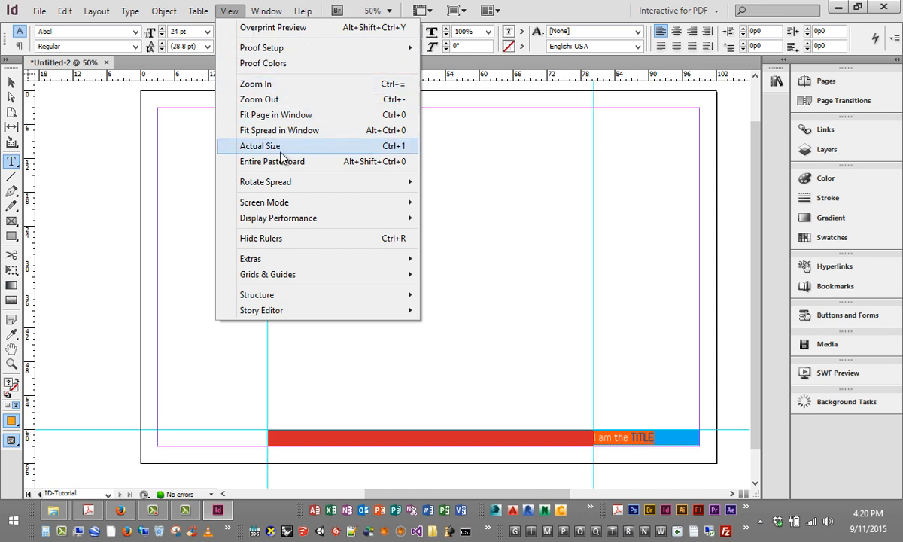
pyautogui.moveTo(267, 10)
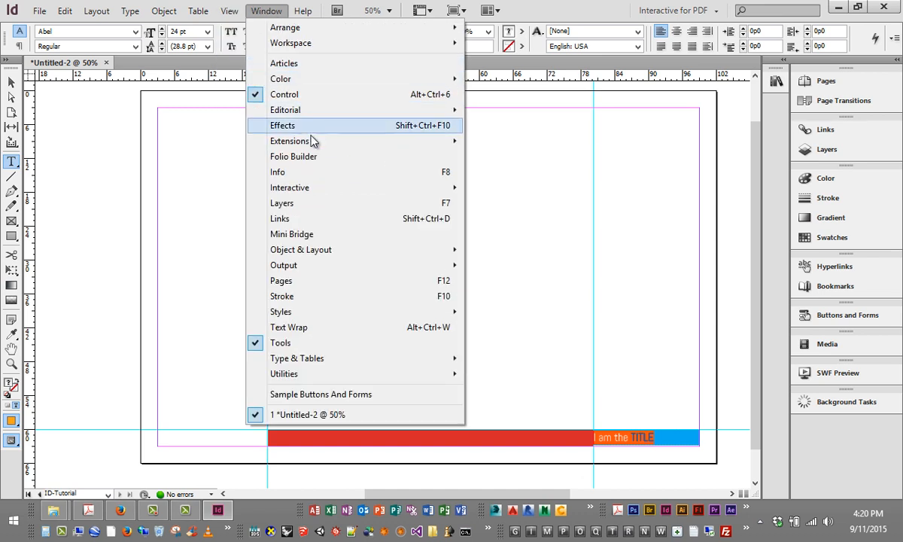
pyautogui.moveTo(346, 364)
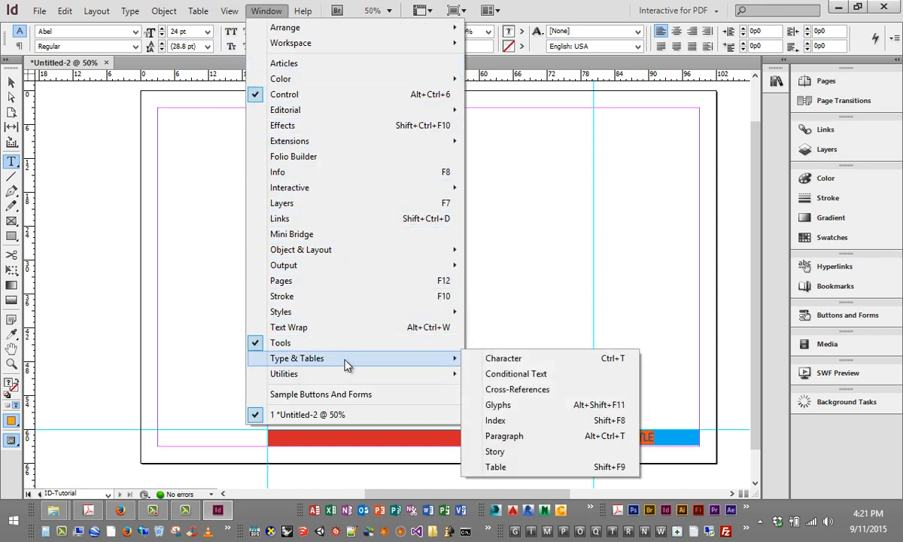
pyautogui.click(520, 436)
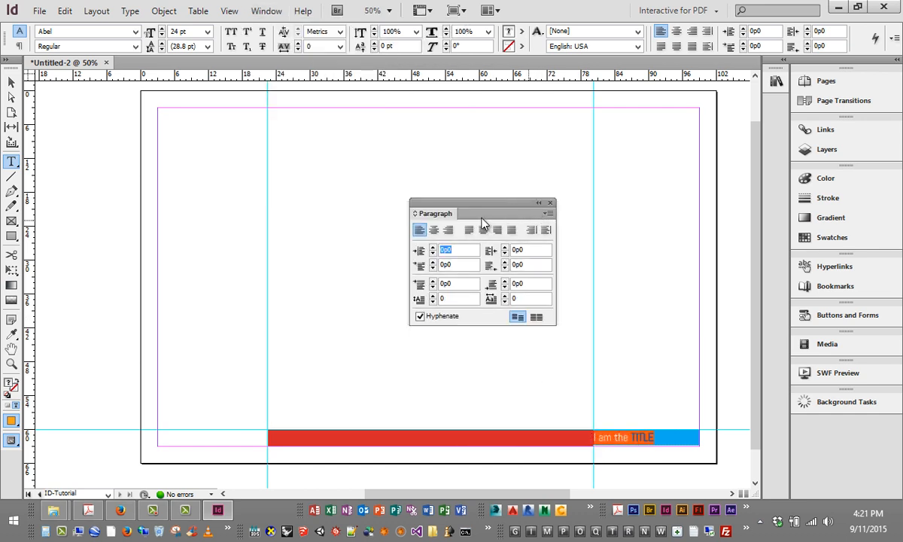
pyautogui.moveTo(481, 221); pyautogui.dragTo(450, 250)
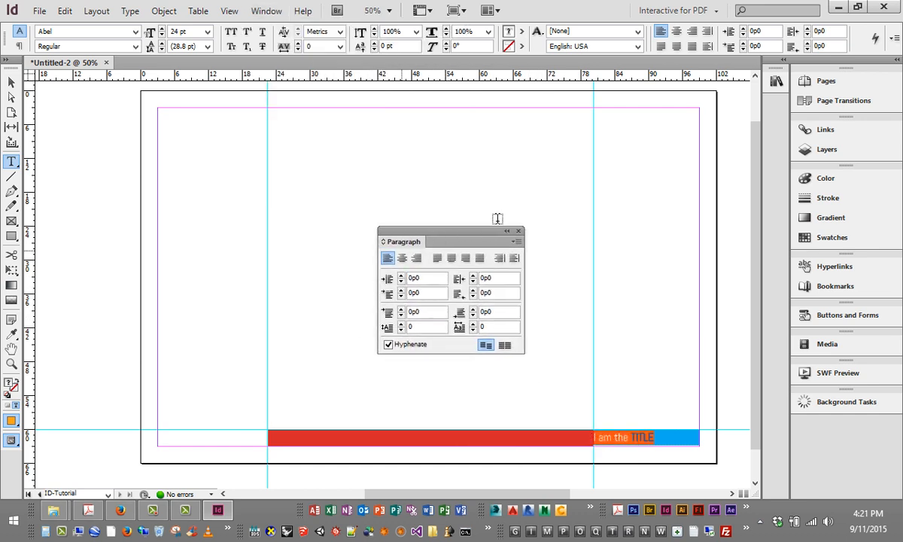
# Try a one-line drop cap over four characters with baseline grid alignment on the title, and look over the additional paragraph options.
pyautogui.click(516, 242)
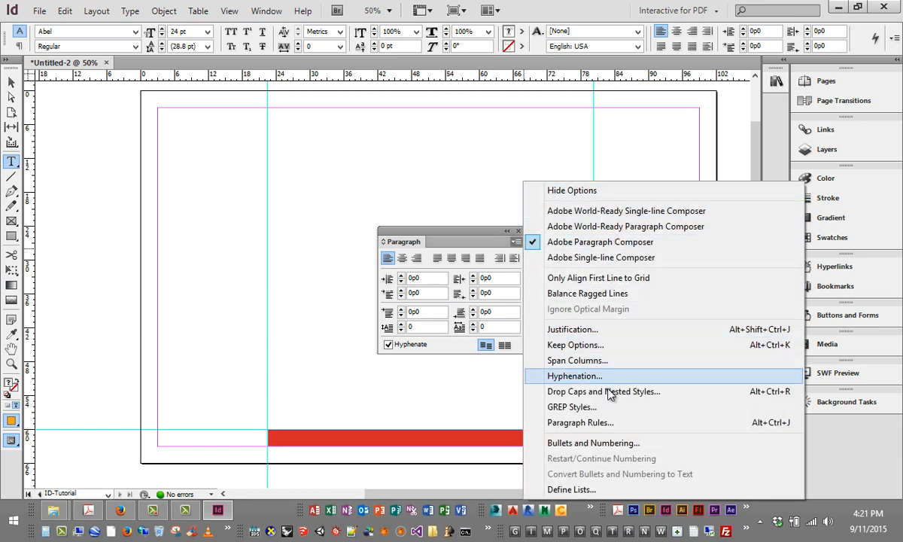
pyautogui.click(456, 241)
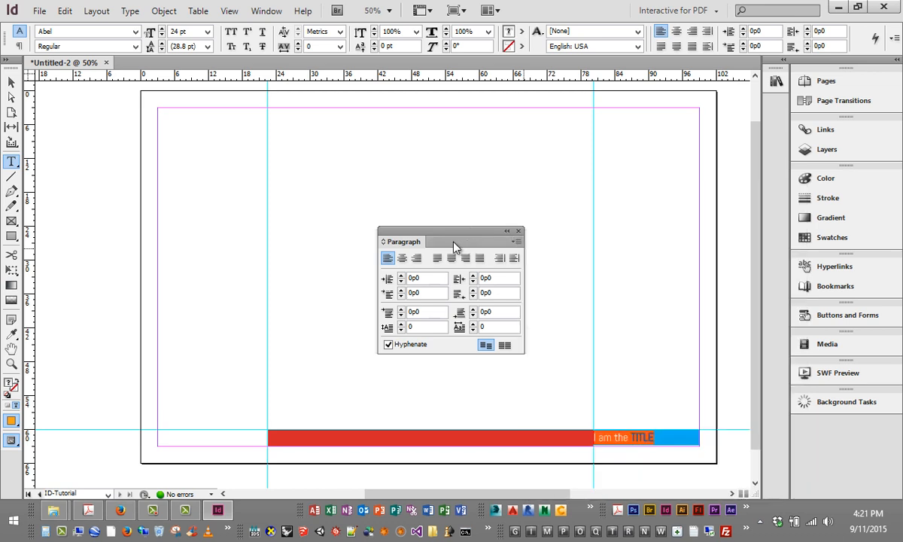
pyautogui.moveTo(454, 242); pyautogui.dragTo(389, 244)
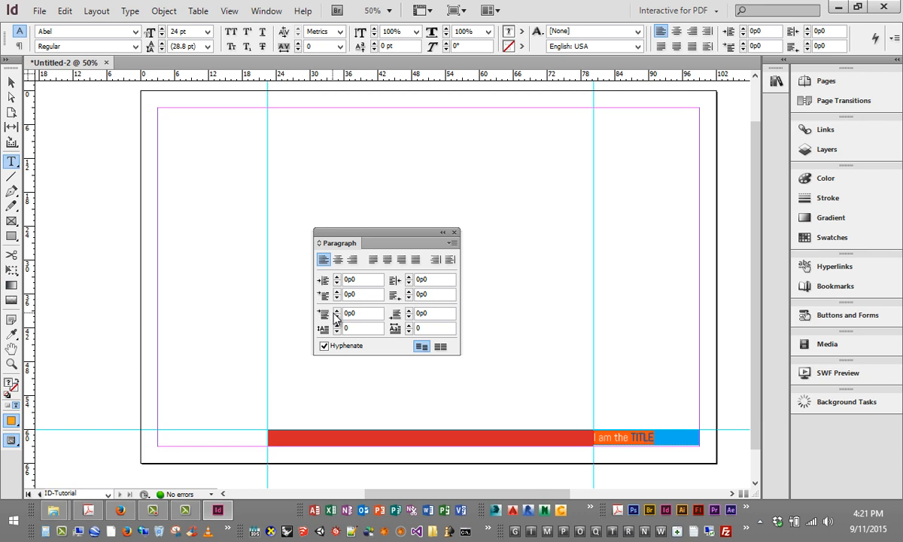
pyautogui.click(408, 325)
pyautogui.click(409, 325)
pyautogui.click(440, 348)
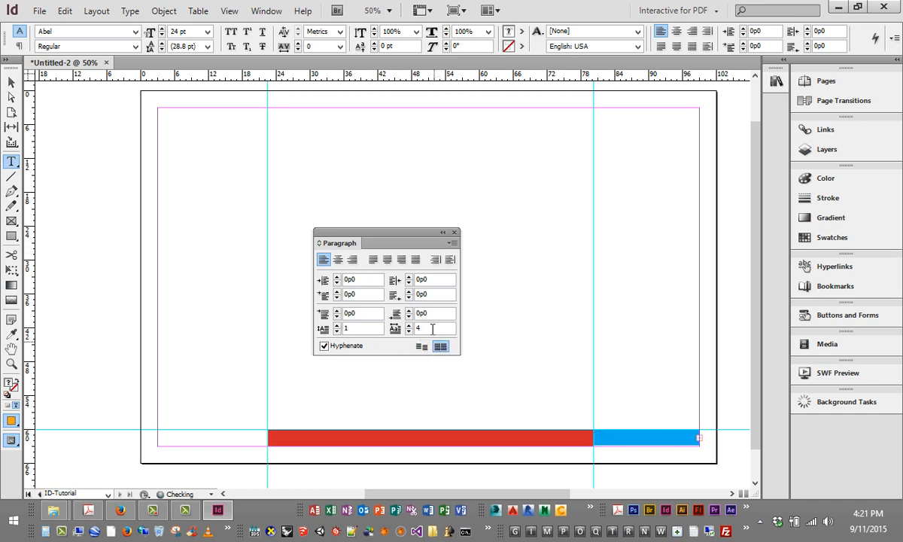
pyautogui.click(452, 243)
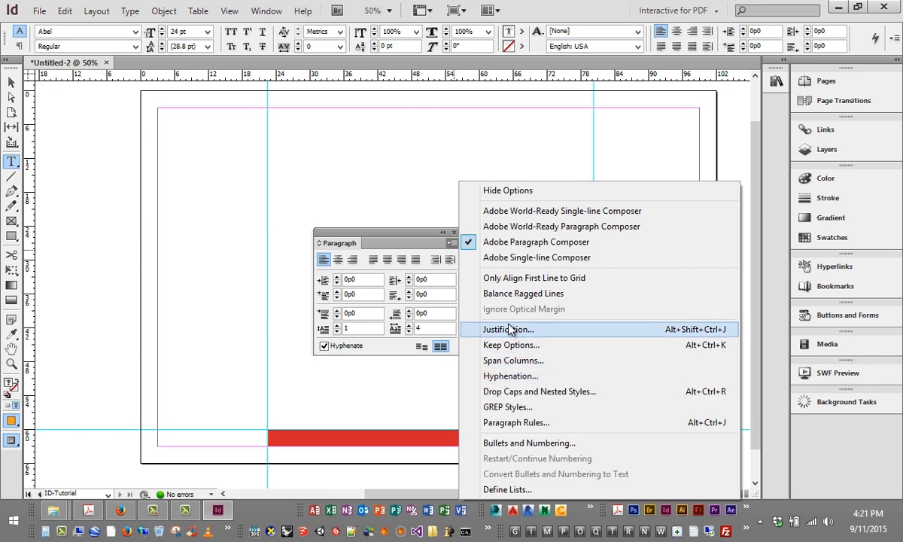
pyautogui.click(387, 219)
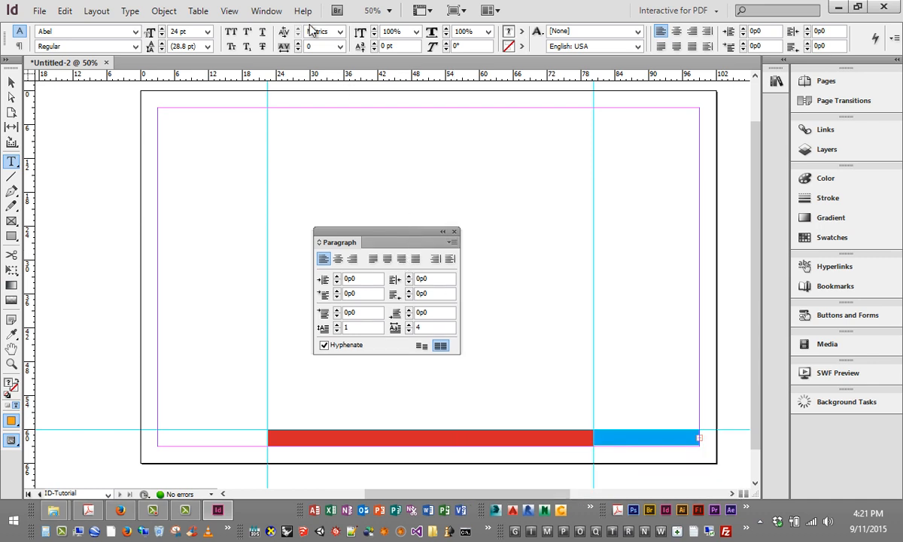
# Display the character formatting settings, revert the drop cap and grid alignment, and put the paragraph settings away.
pyautogui.click(257, 9)
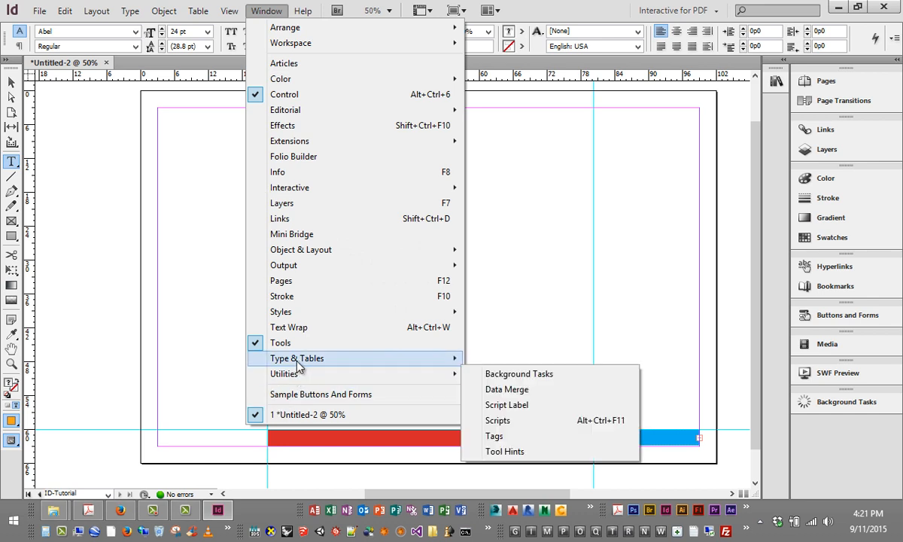
pyautogui.moveTo(301, 360)
pyautogui.click(553, 362)
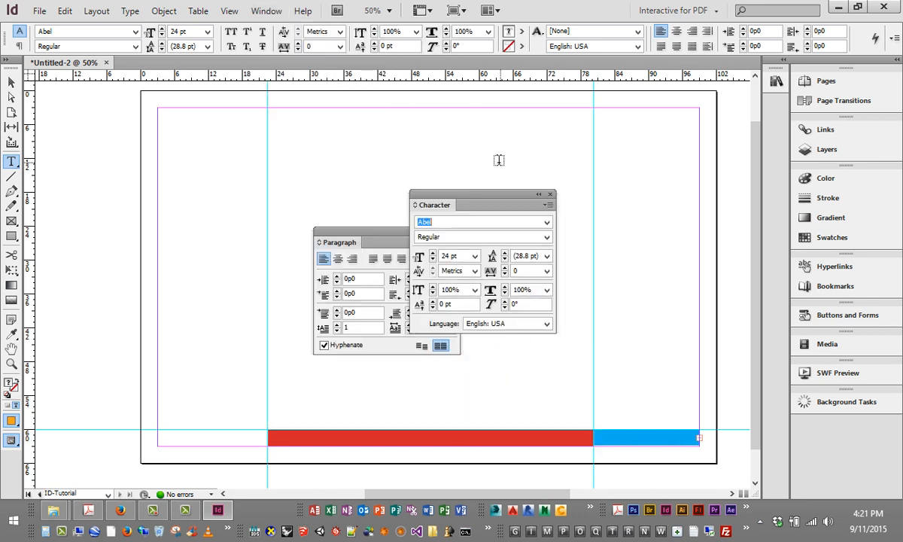
pyautogui.moveTo(496, 206); pyautogui.dragTo(547, 221)
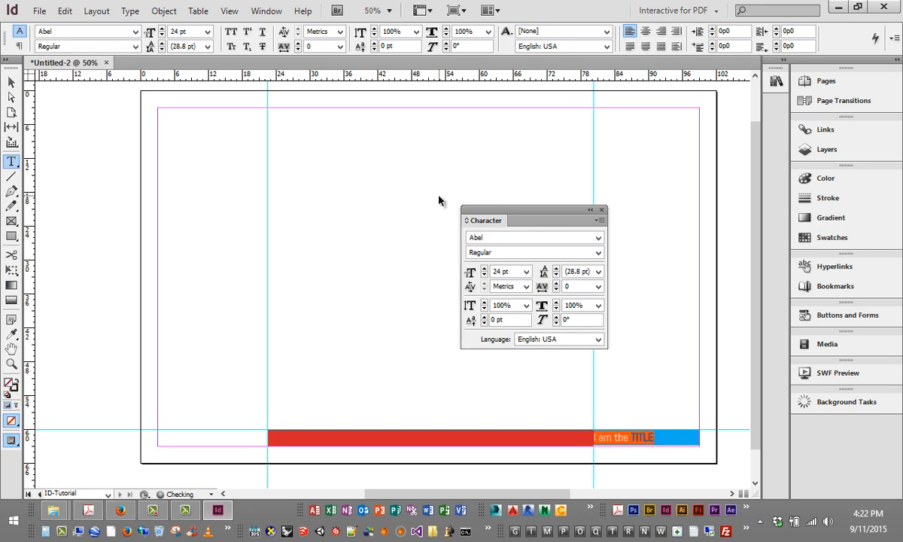
pyautogui.moveTo(530, 221); pyautogui.dragTo(528, 201)
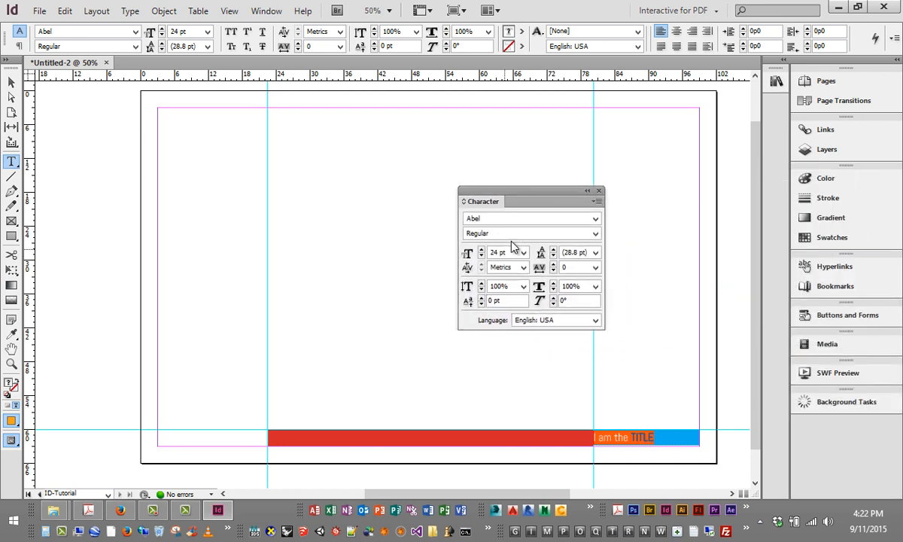
# Try tracking values of 20 and 200 on the title text, keep -75, and select the end of the title including the word TITLE.
pyautogui.click(554, 264)
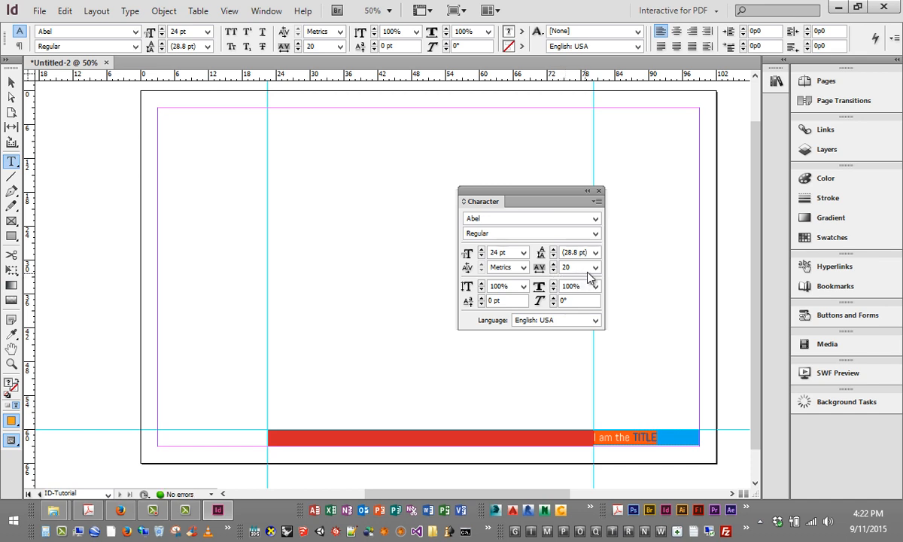
pyautogui.click(595, 267)
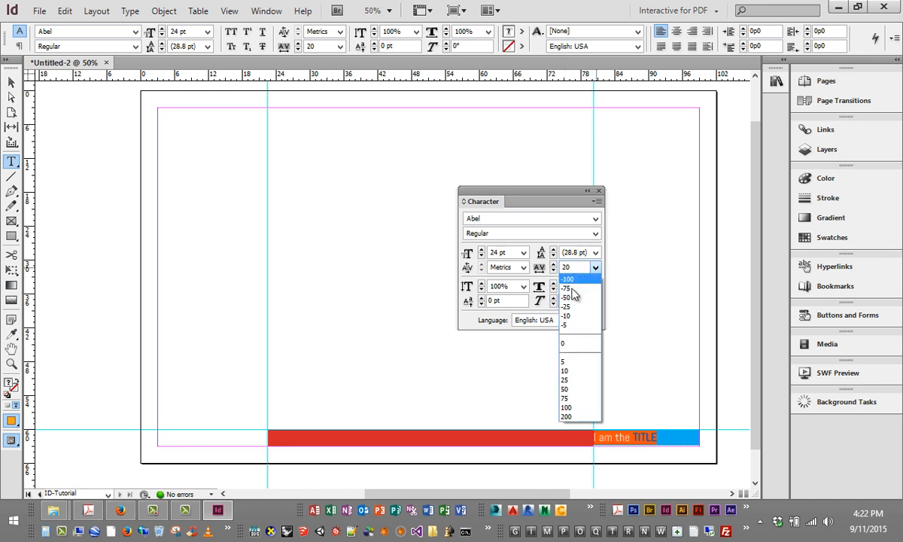
pyautogui.click(571, 289)
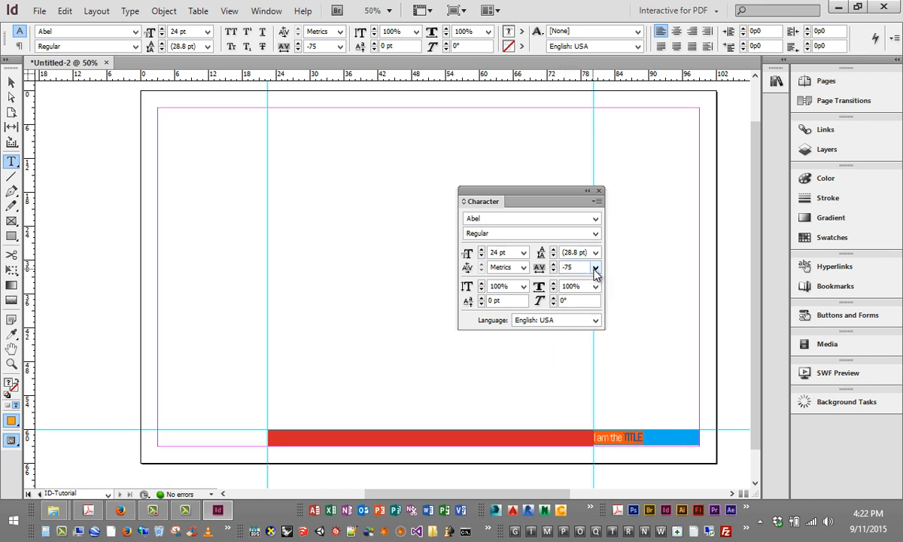
pyautogui.click(595, 271)
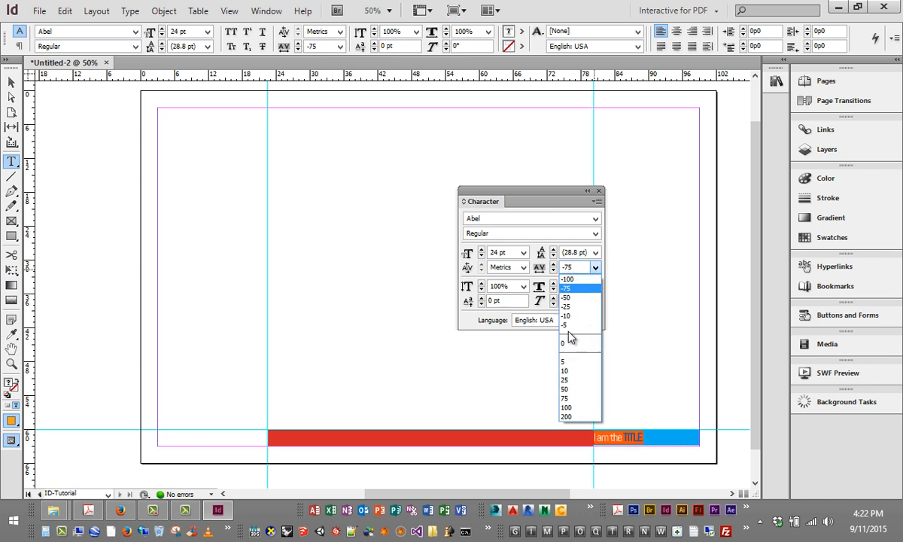
pyautogui.click(566, 407)
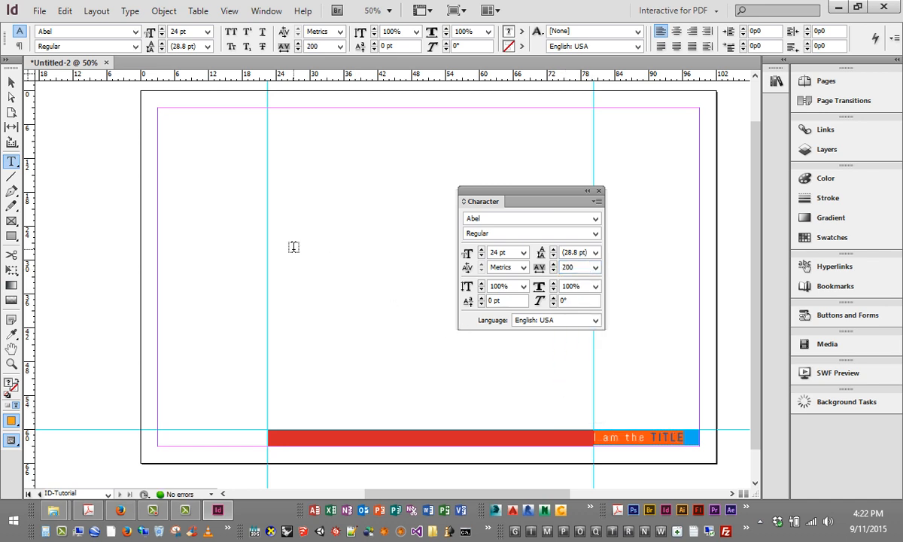
pyautogui.hotkey('ctrl', 'z')
pyautogui.moveTo(638, 444); pyautogui.dragTo(619, 437)
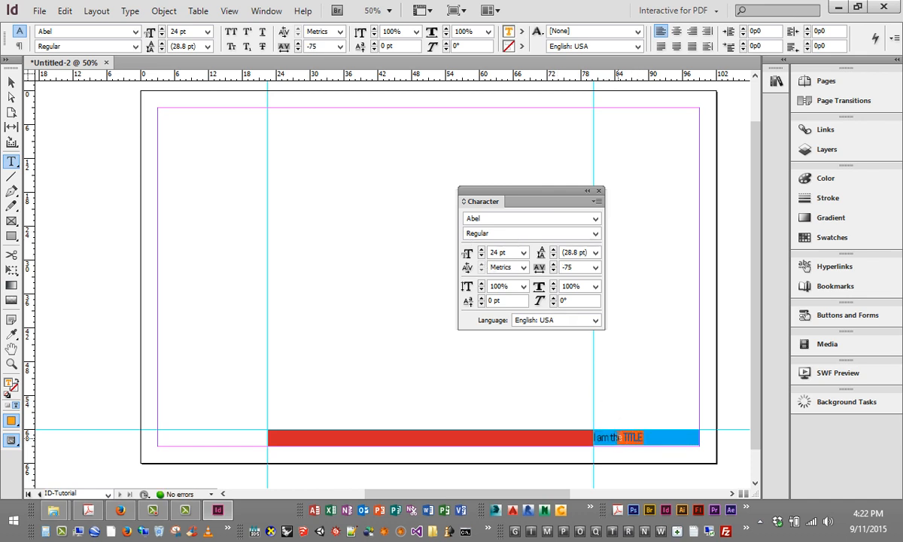
# Try a tracking of 200 on the selected word TITLE, and set its tracking to 400.
pyautogui.click(595, 268)
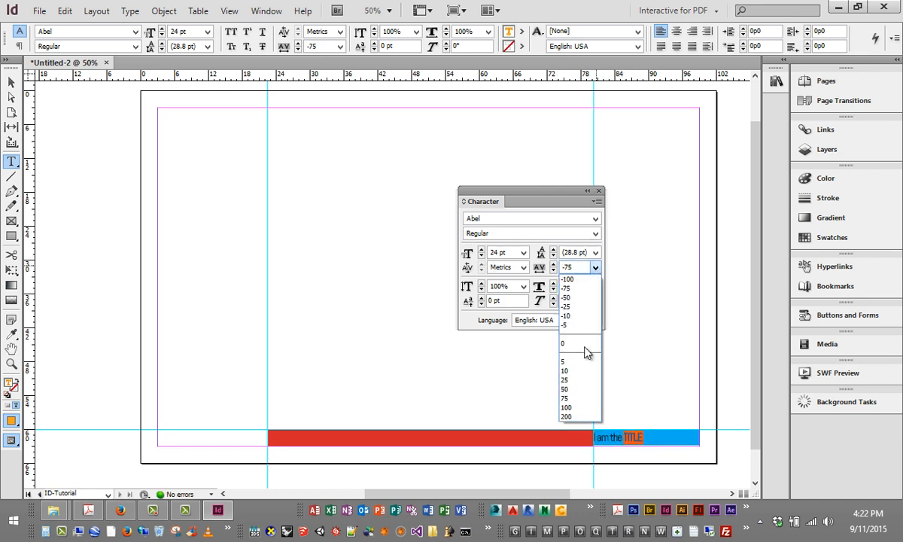
pyautogui.click(578, 416)
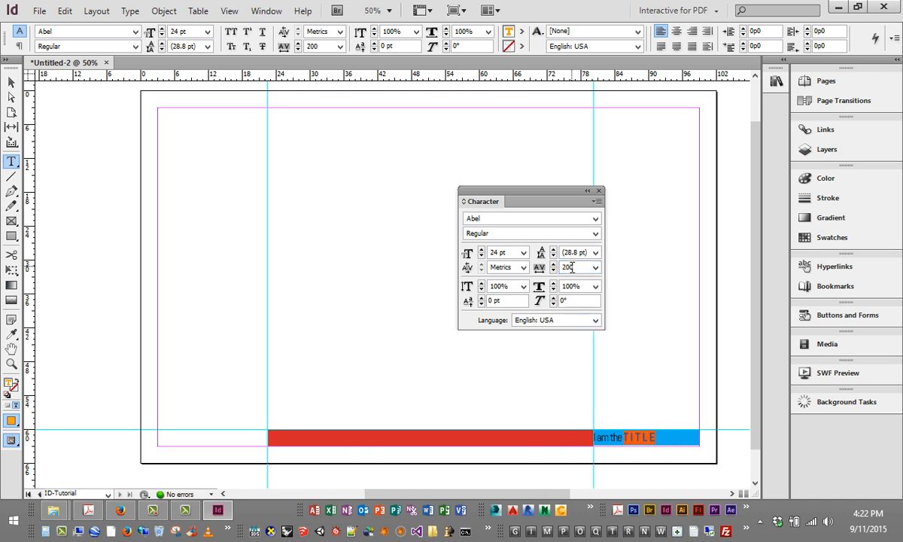
pyautogui.moveTo(557, 269); pyautogui.dragTo(560, 274)
pyautogui.write('400')
pyautogui.press('Return')
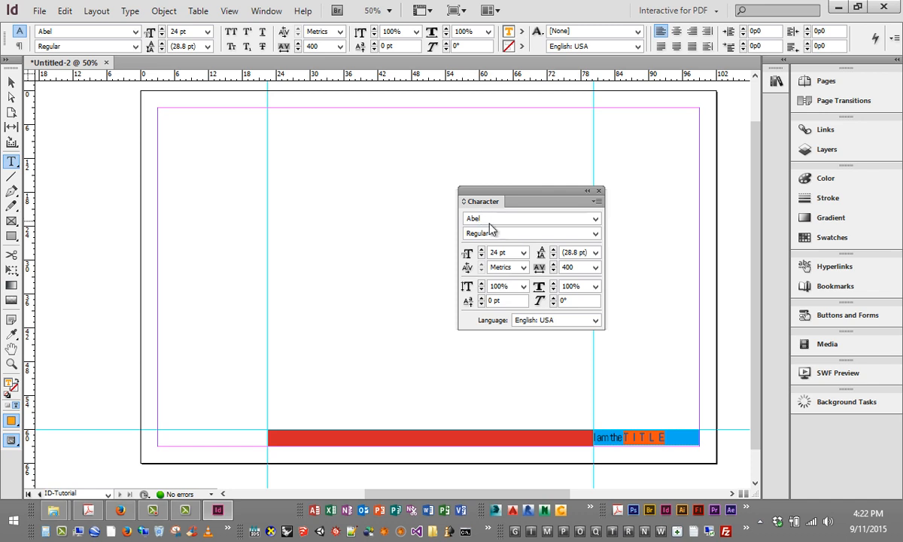
# Look over the styles available for the Abel font and put the character formatting settings away.
pyautogui.click(594, 235)
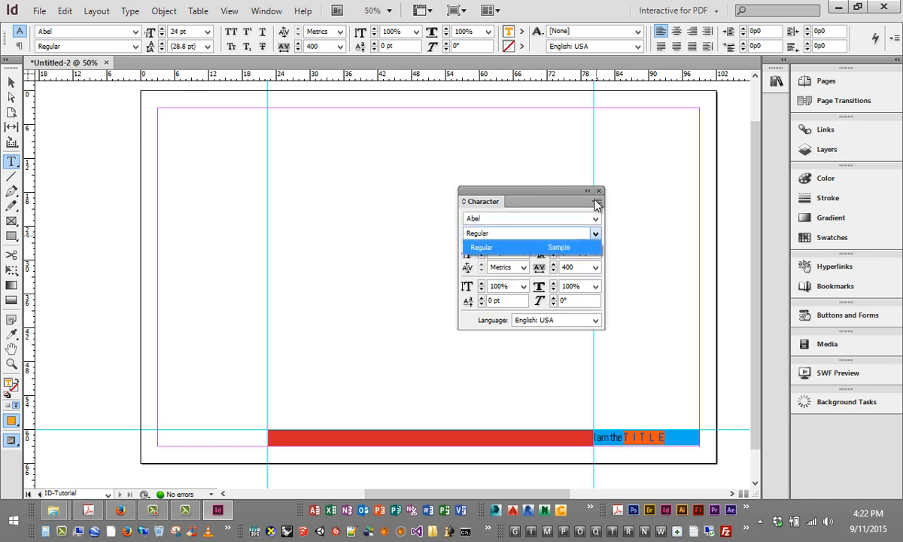
pyautogui.click(535, 196)
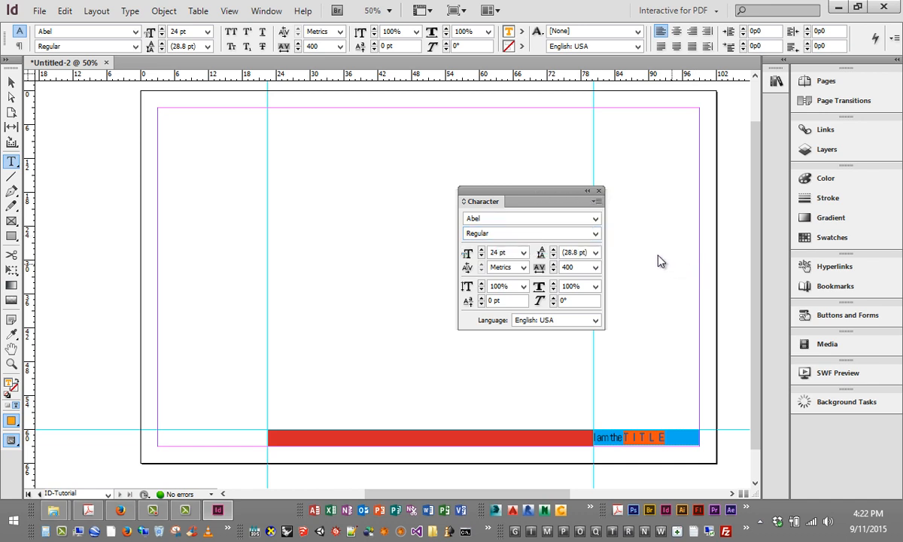
pyautogui.click(599, 192)
pyautogui.click(572, 194)
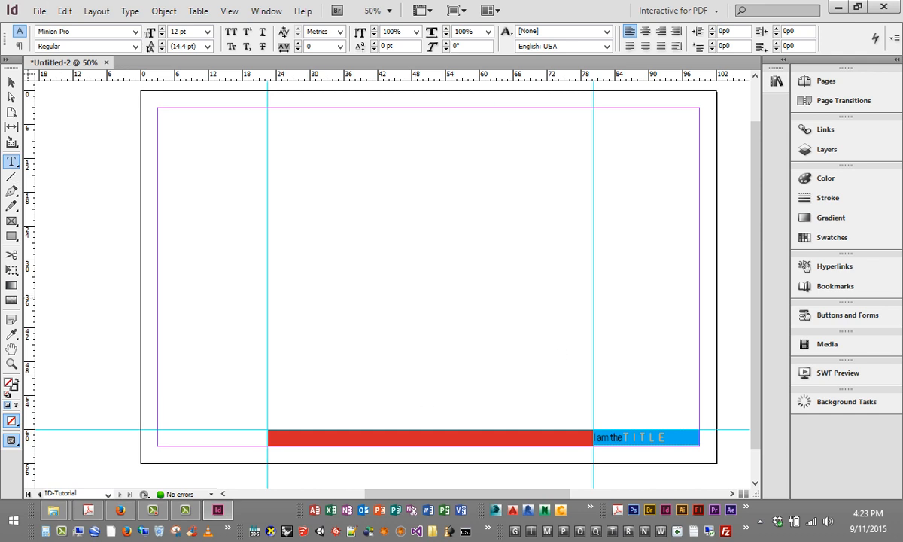
# Display page 1 of the document and select all four document pages.
pyautogui.click(10, 79)
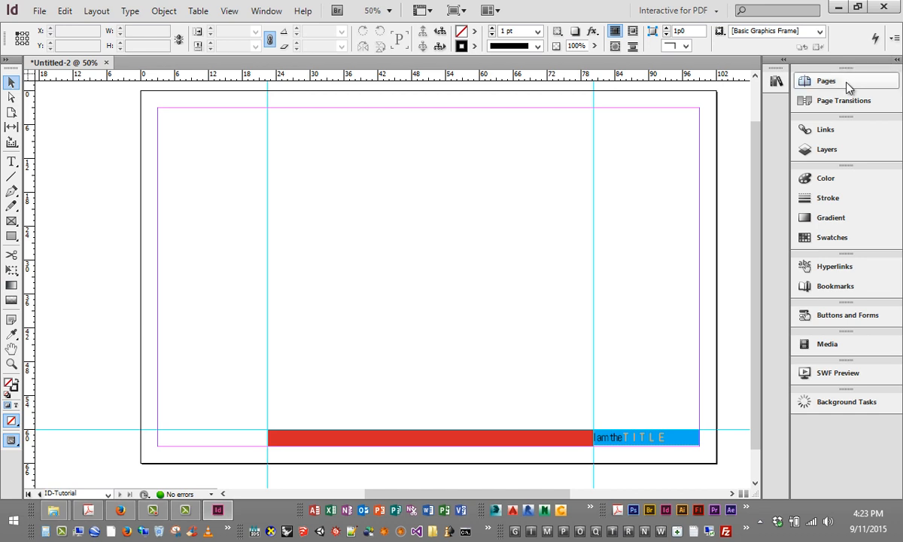
pyautogui.click(806, 82)
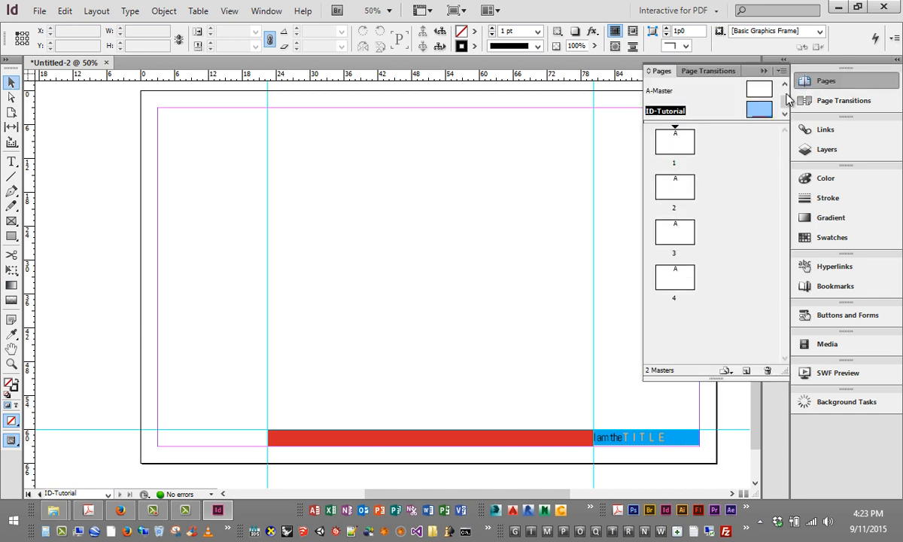
pyautogui.doubleClick(686, 143)
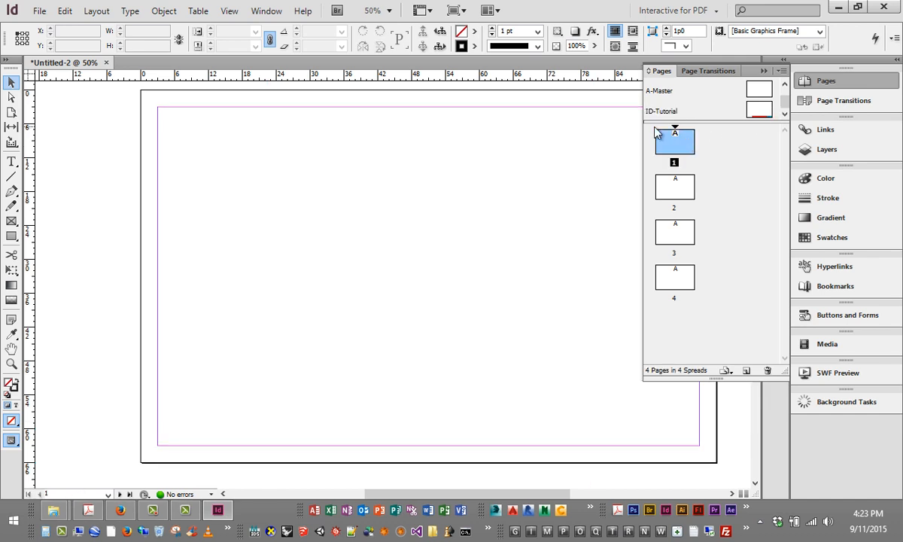
pyautogui.hotkey('ctrl', '-')
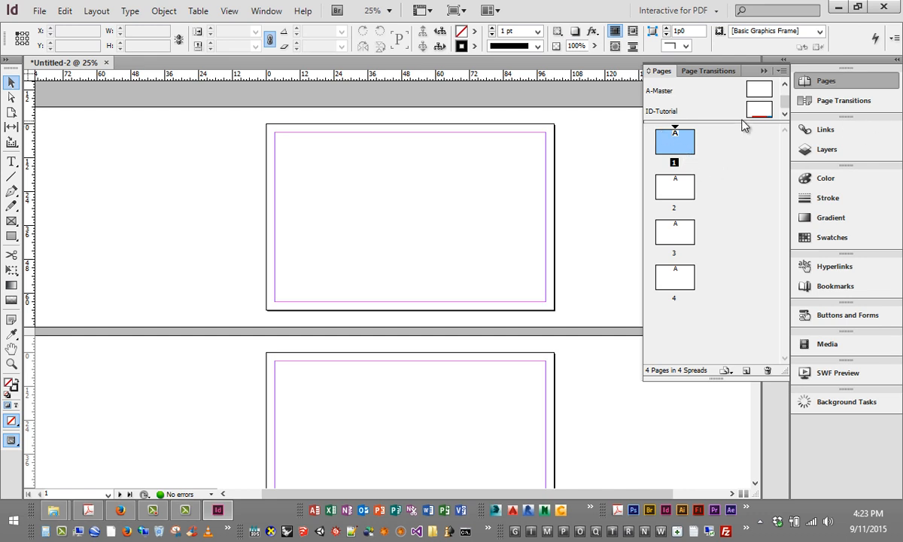
pyautogui.keyDown('shift'); pyautogui.click(674, 197); pyautogui.keyUp('shift')
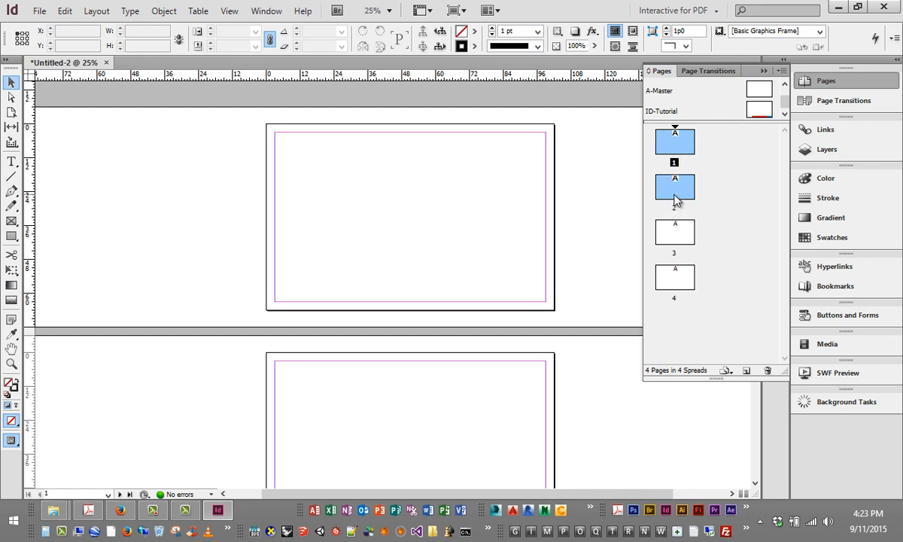
pyautogui.keyDown('shift'); pyautogui.click(675, 234); pyautogui.keyUp('shift')
pyautogui.keyDown('shift'); pyautogui.click(683, 280); pyautogui.keyUp('shift')
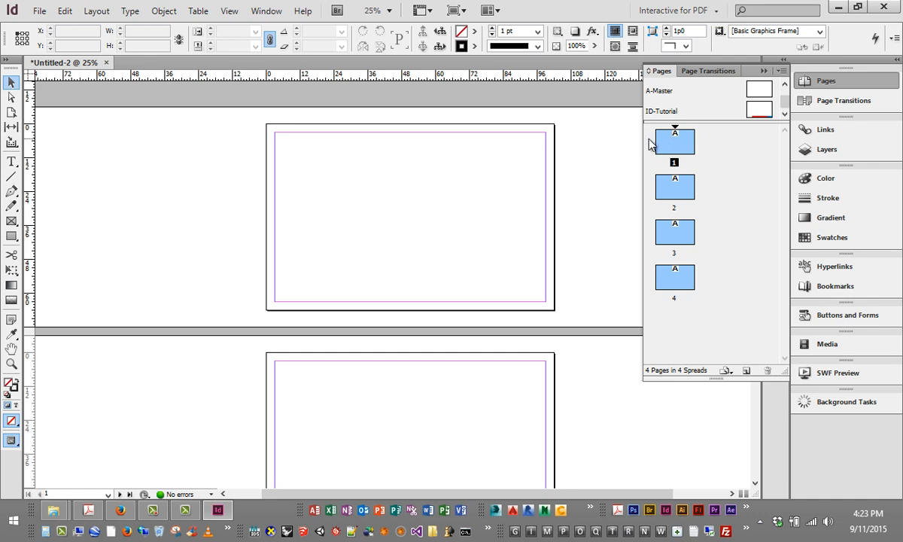
# Apply the A-Master master to all pages.
pyautogui.moveTo(642, 141); pyautogui.dragTo(636, 141)
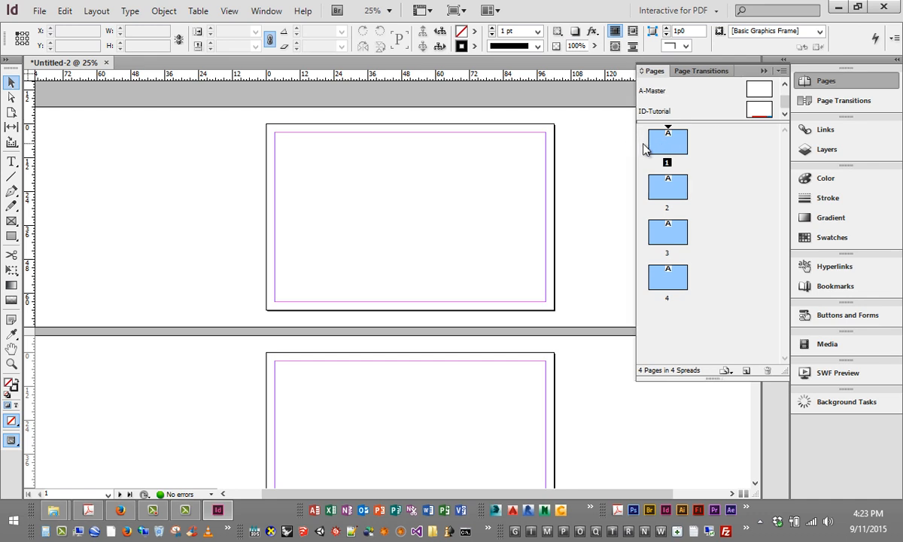
pyautogui.rightClick(645, 142)
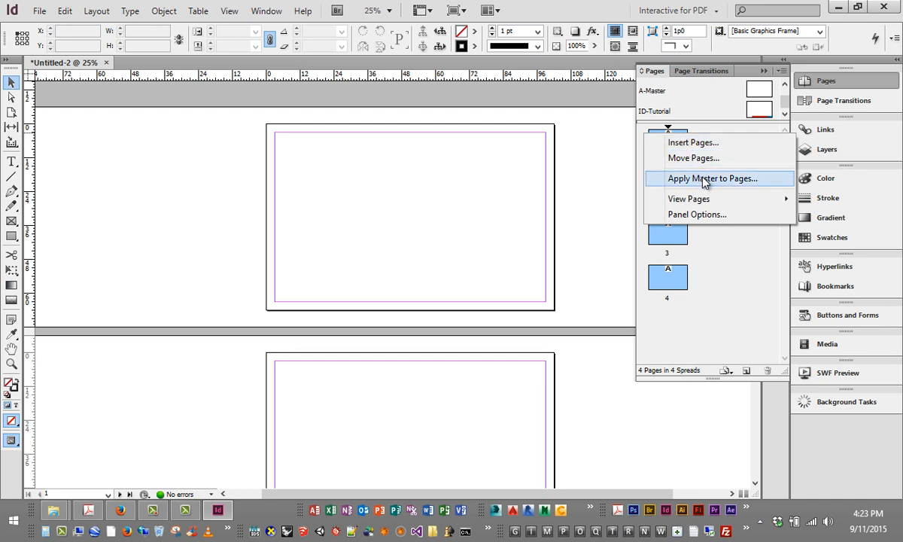
pyautogui.click(702, 180)
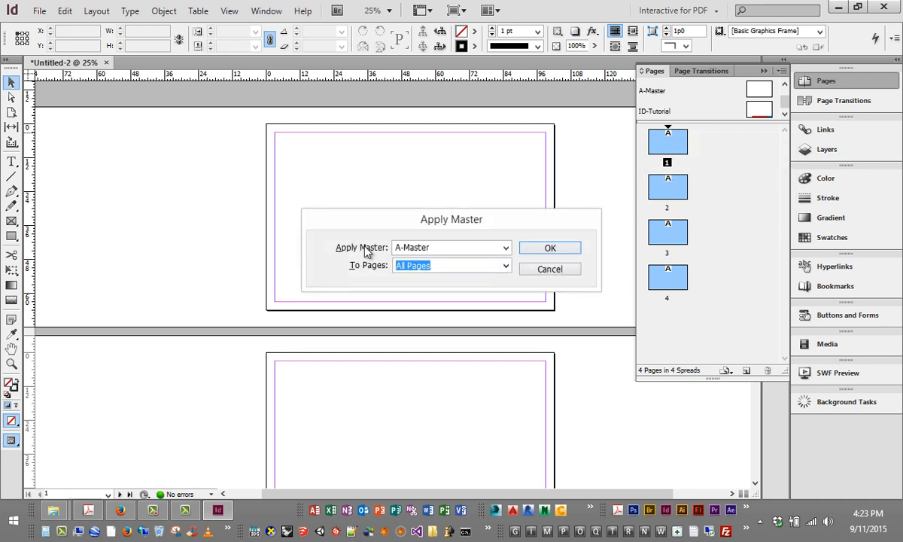
pyautogui.click(528, 248)
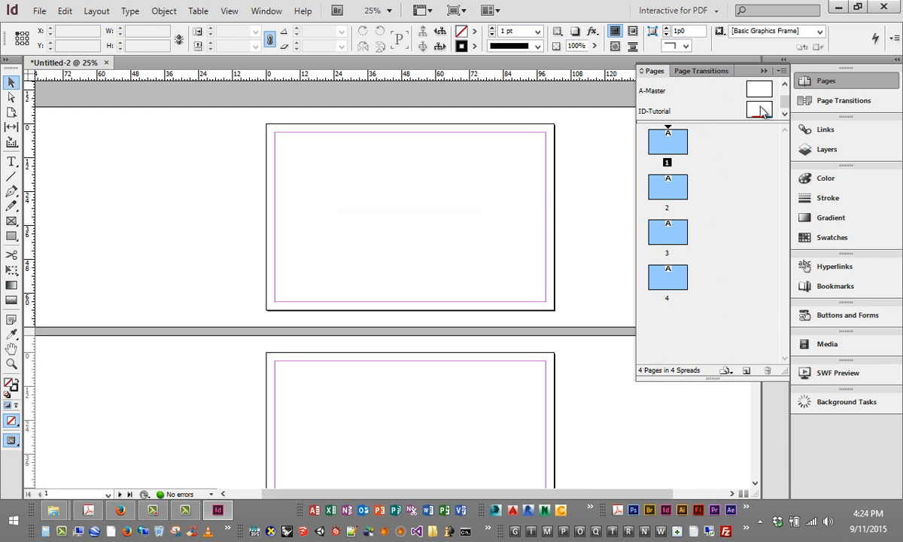
# Apply the ID-Tutorial master to all pages and review the footer on each page.
pyautogui.rightClick(668, 143)
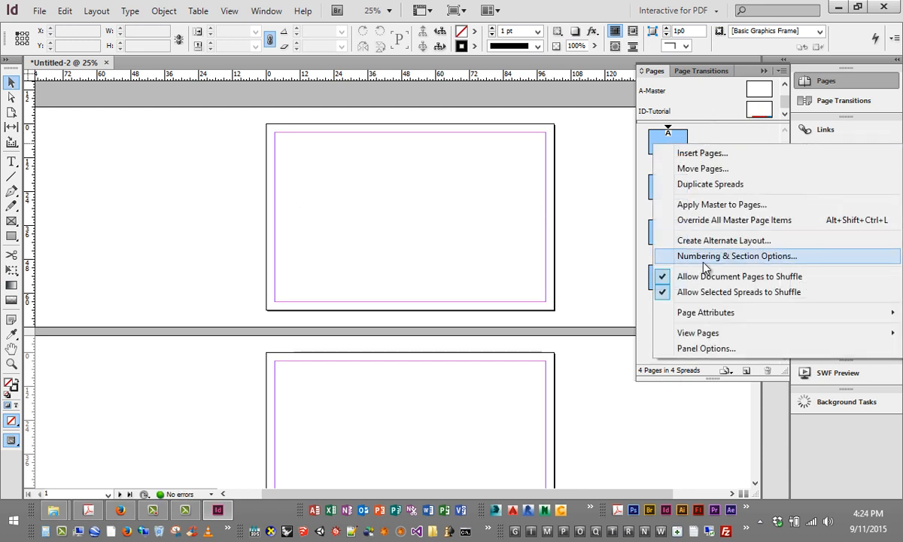
pyautogui.click(705, 204)
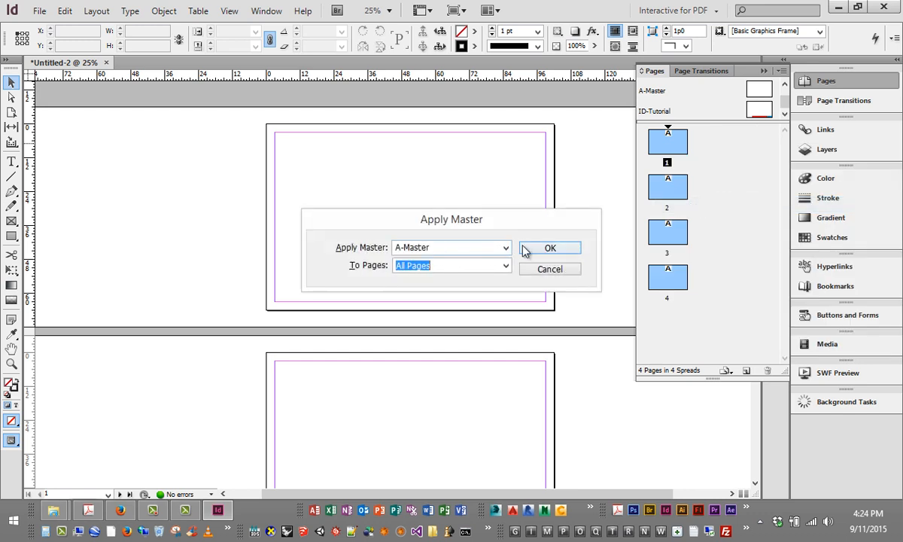
pyautogui.click(505, 247)
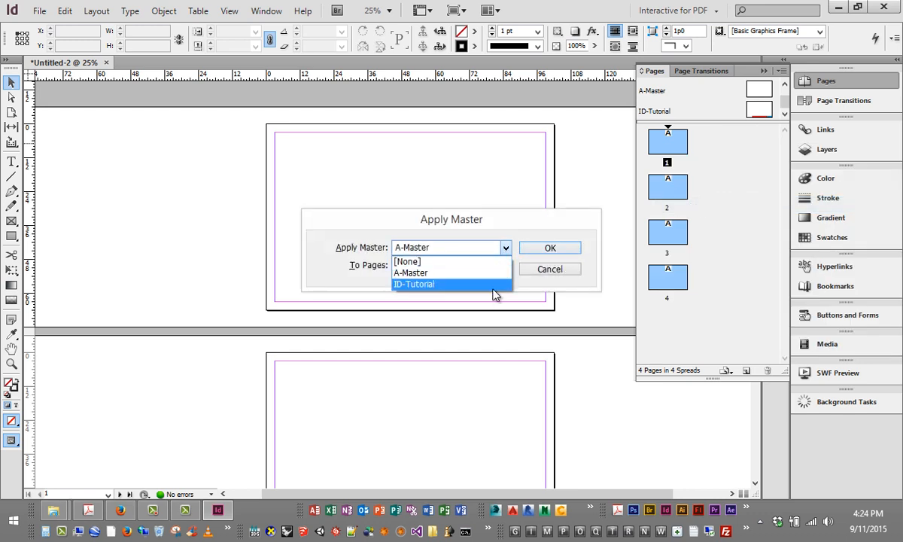
pyautogui.click(443, 286)
pyautogui.click(548, 248)
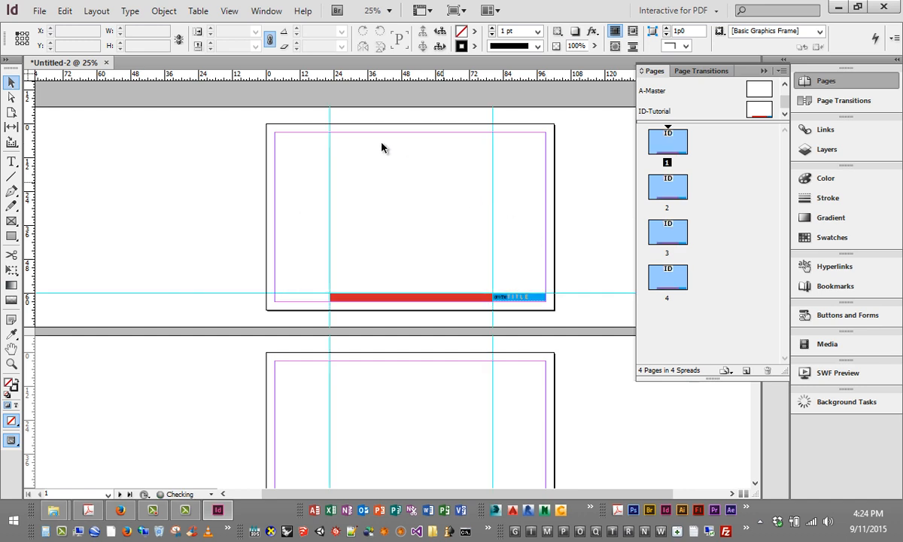
pyautogui.scroll(-4, 429, 331)
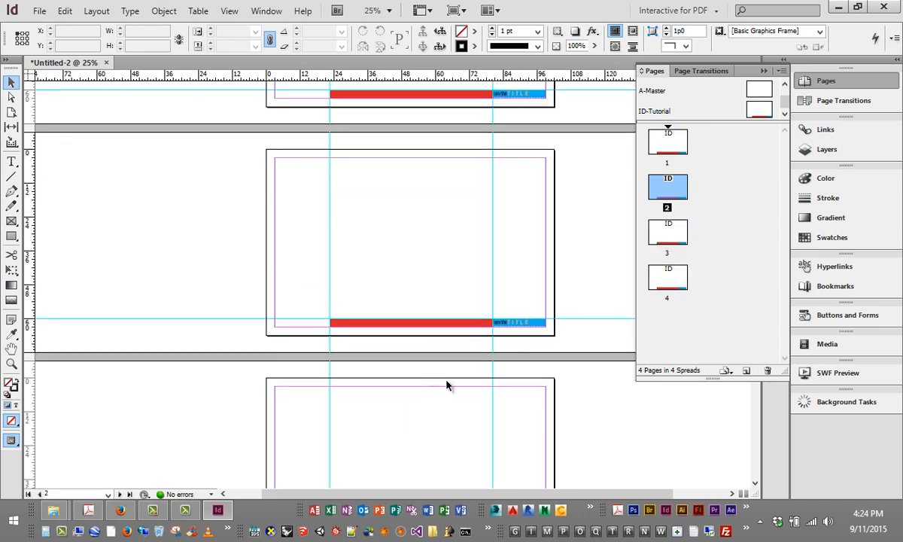
pyautogui.scroll(2, 445, 338)
pyautogui.scroll(-3, 448, 313)
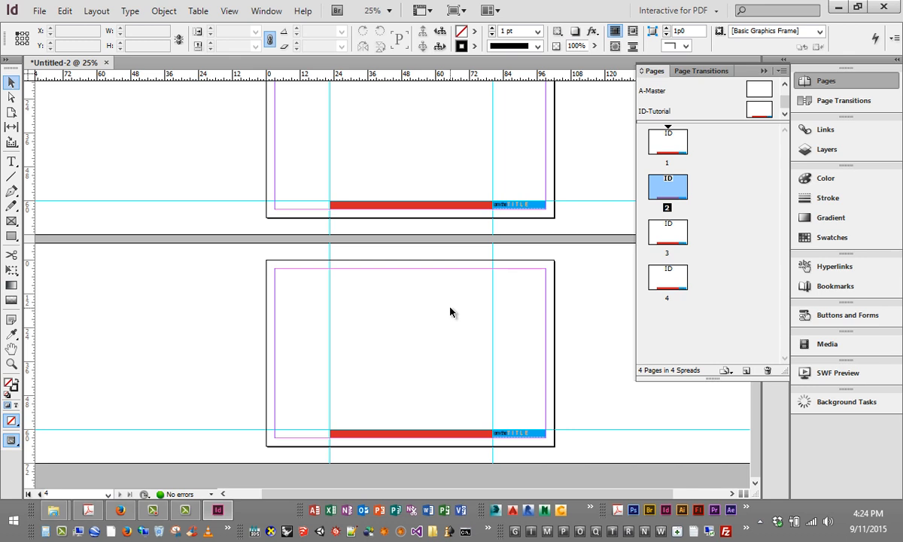
pyautogui.scroll(-1, 393, 246)
pyautogui.scroll(3, 417, 275)
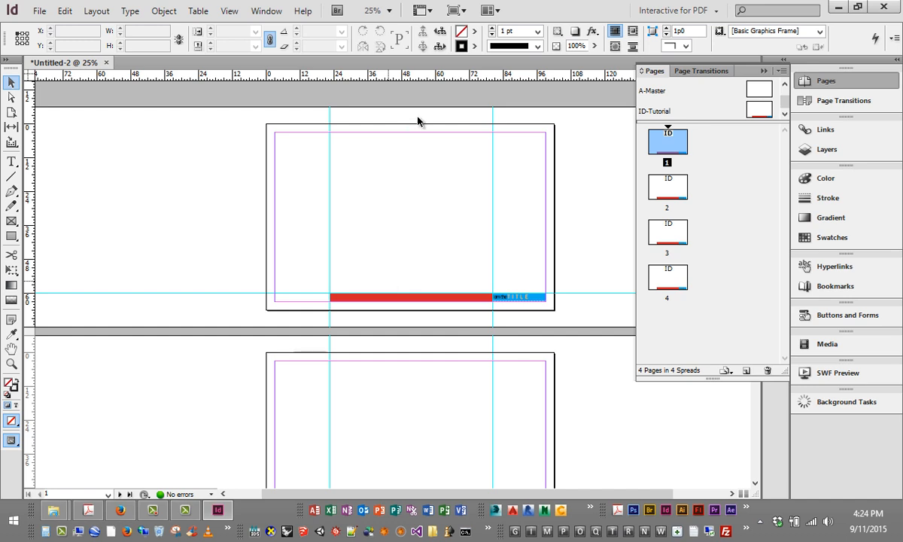
# Copy the blue title frame from the ID-Tutorial master to page 1, placing it before the red footer bar at X 3p0, Y 60p0.
pyautogui.doubleClick(760, 110)
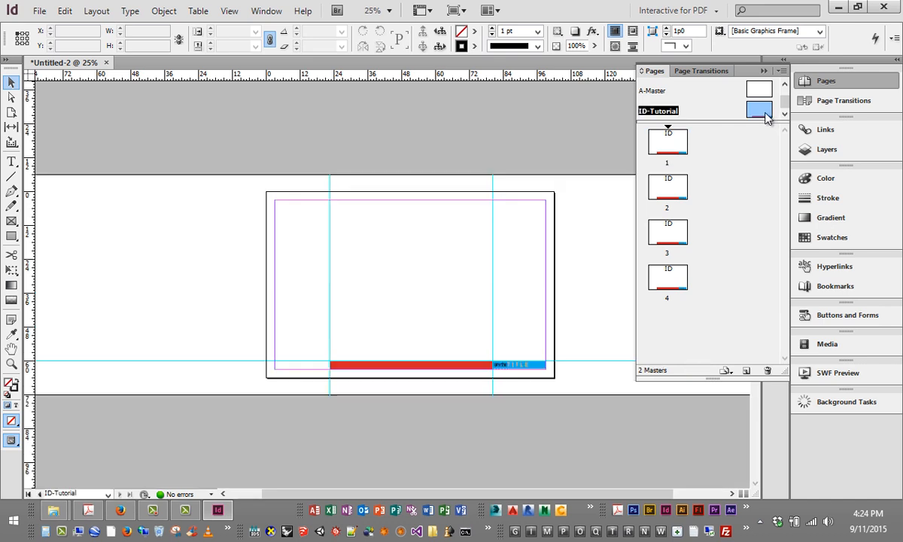
pyautogui.click(530, 366)
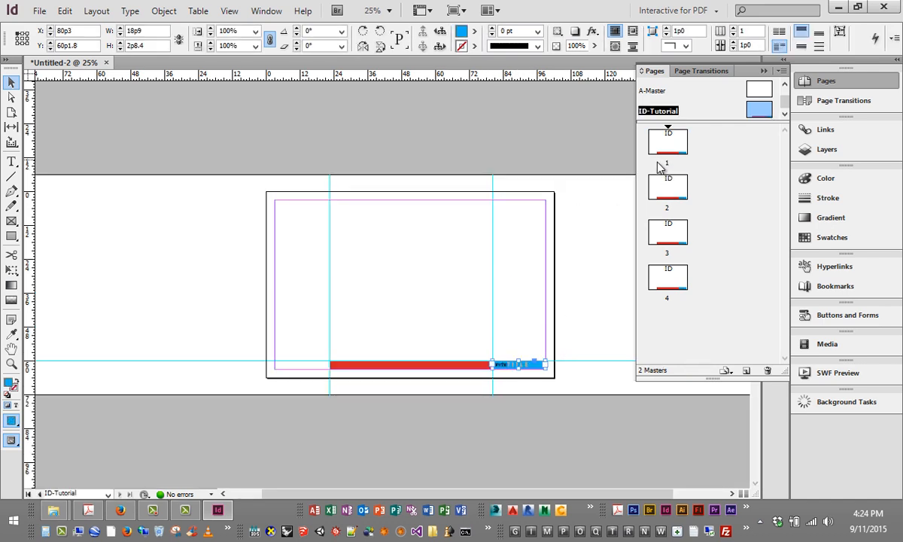
pyautogui.doubleClick(669, 139)
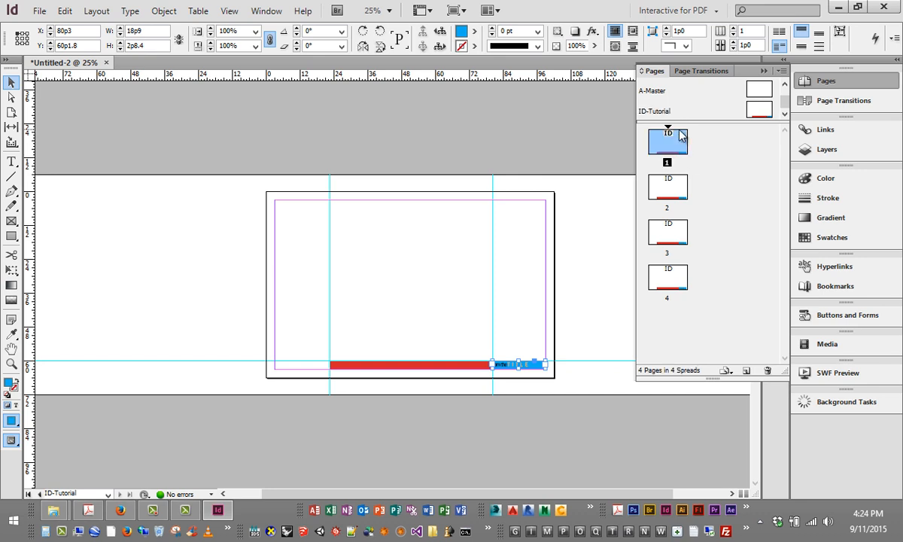
pyautogui.hotkey('ctrl', 'v')
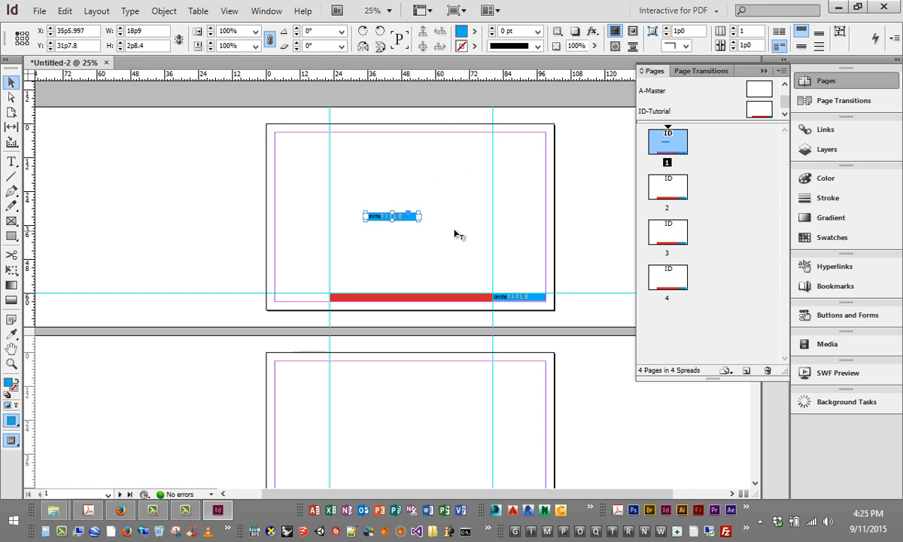
pyautogui.moveTo(404, 220); pyautogui.dragTo(314, 293)
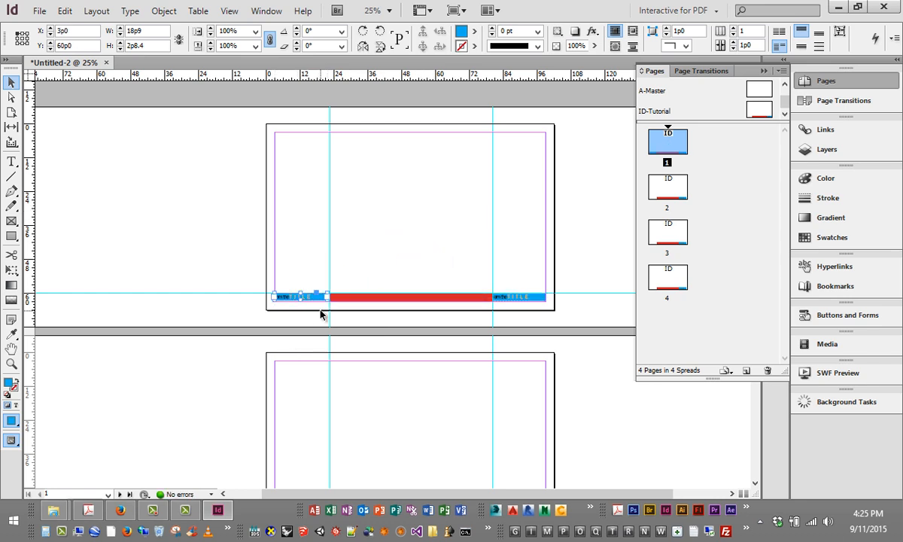
# Lower the copied title frame to the bottom margin at Y 60p3.6 and widen it to meet the red bar at the vertical guide.
pyautogui.hotkey('ctrl', '=')
pyautogui.hotkey('ctrl', '=')
pyautogui.hotkey('ctrl', '=')
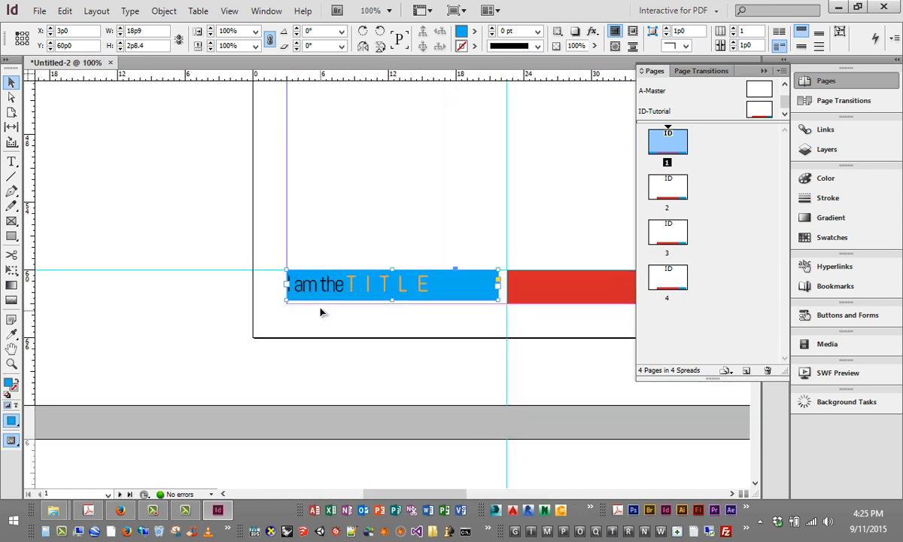
pyautogui.moveTo(445, 292); pyautogui.dragTo(445, 295)
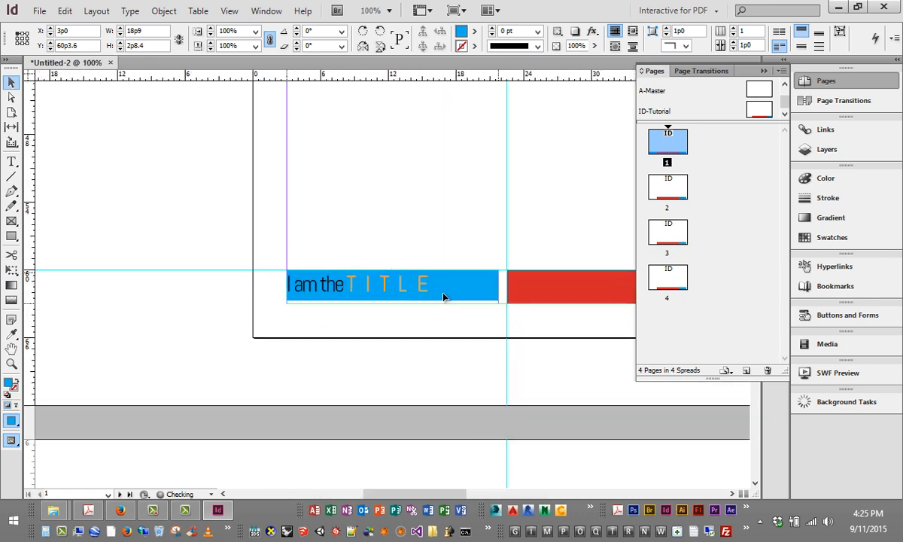
pyautogui.moveTo(497, 287); pyautogui.dragTo(507, 288)
# Replace the word TITLE in the copied frame with a word beginning INDENTIFI, correct its misspelled letters and select the new word.
pyautogui.doubleClick(441, 285)
pyautogui.moveTo(436, 287); pyautogui.dragTo(337, 289)
pyautogui.write('INDE')
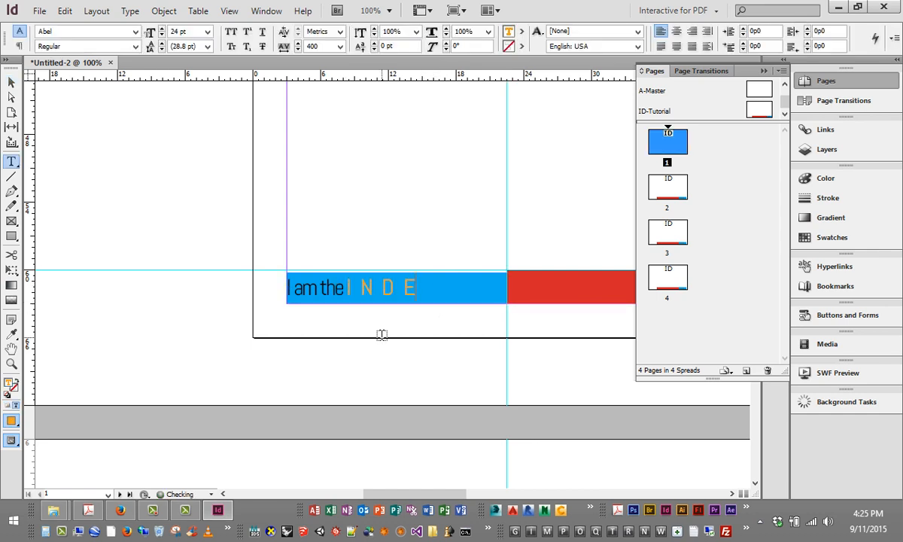
pyautogui.write('INTIFY')
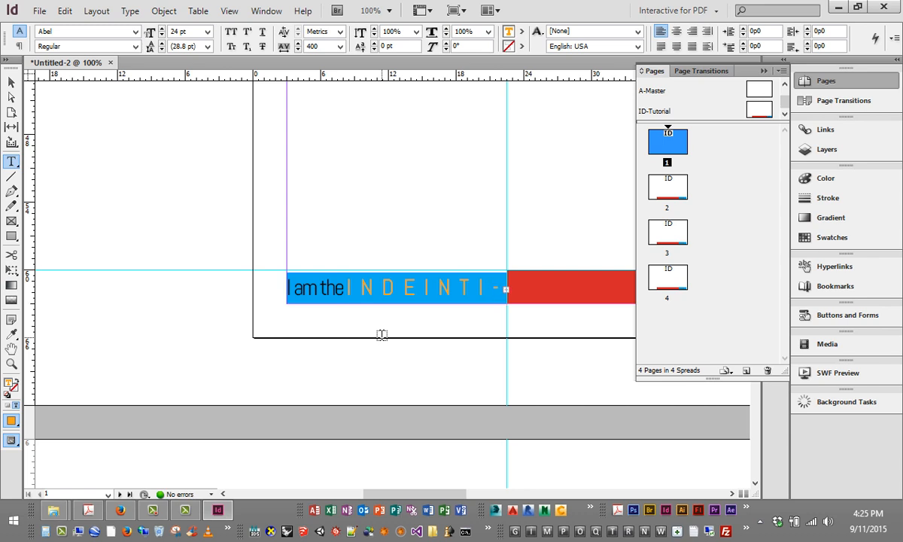
pyautogui.click(441, 289)
pyautogui.press('BackSpace')
pyautogui.press('BackSpace')
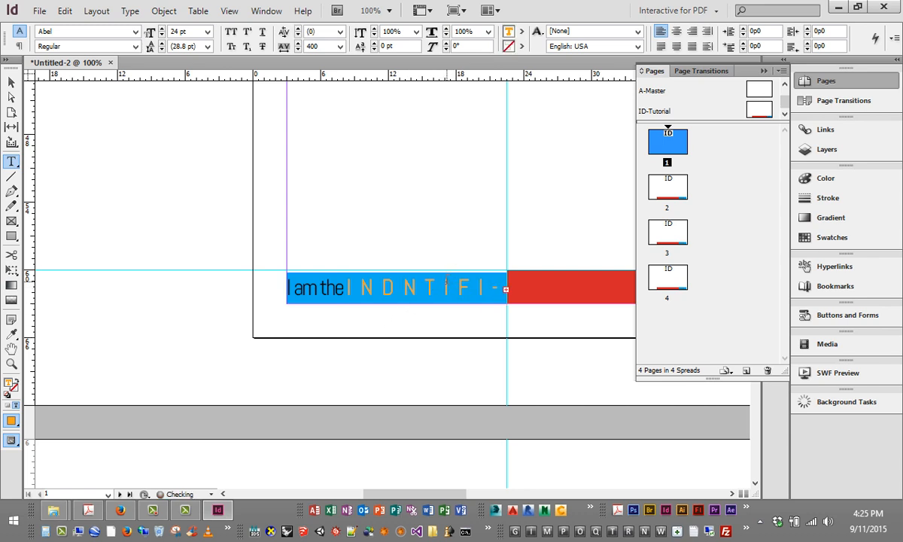
pyautogui.write('E')
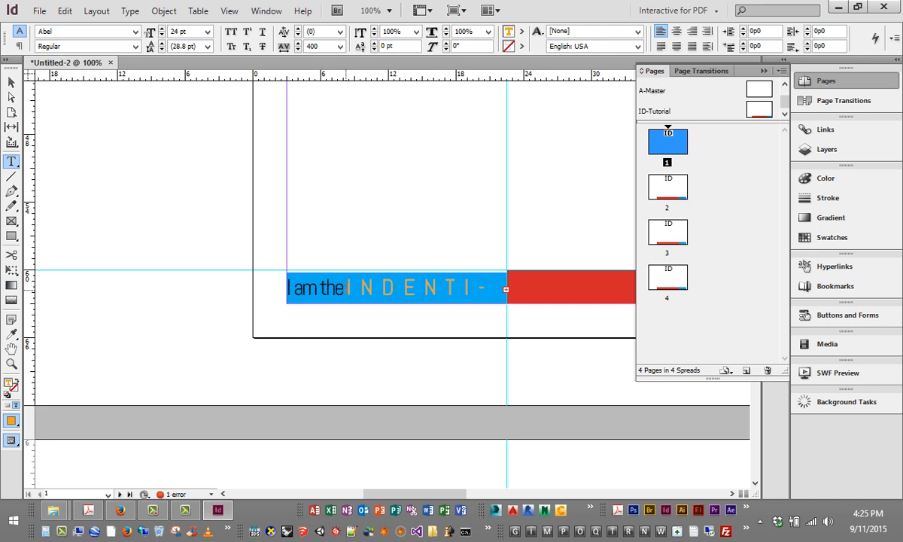
pyautogui.moveTo(346, 288); pyautogui.dragTo(584, 277)
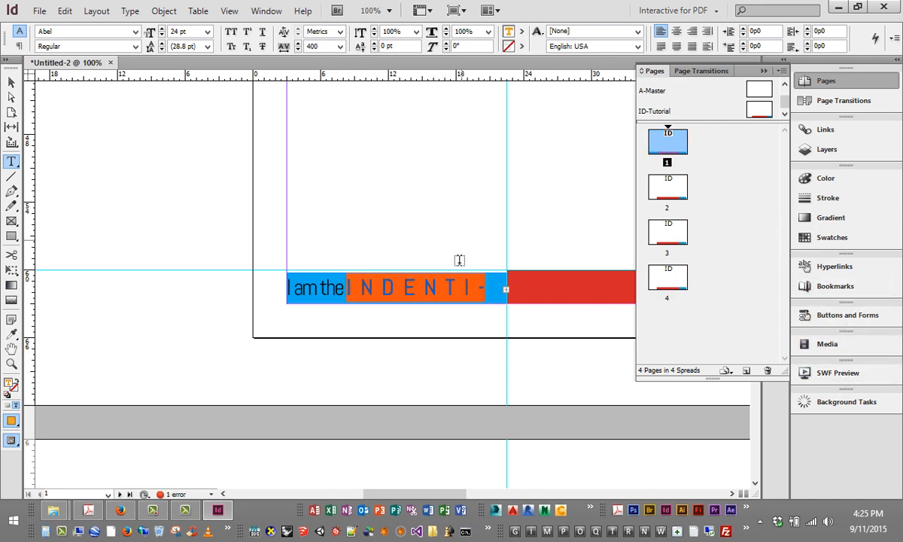
# Change the ending of the orange word so the copied footer frame on page 1 reads "I am the INDENITY".
pyautogui.click(465, 287)
pyautogui.moveTo(466, 286); pyautogui.dragTo(517, 283)
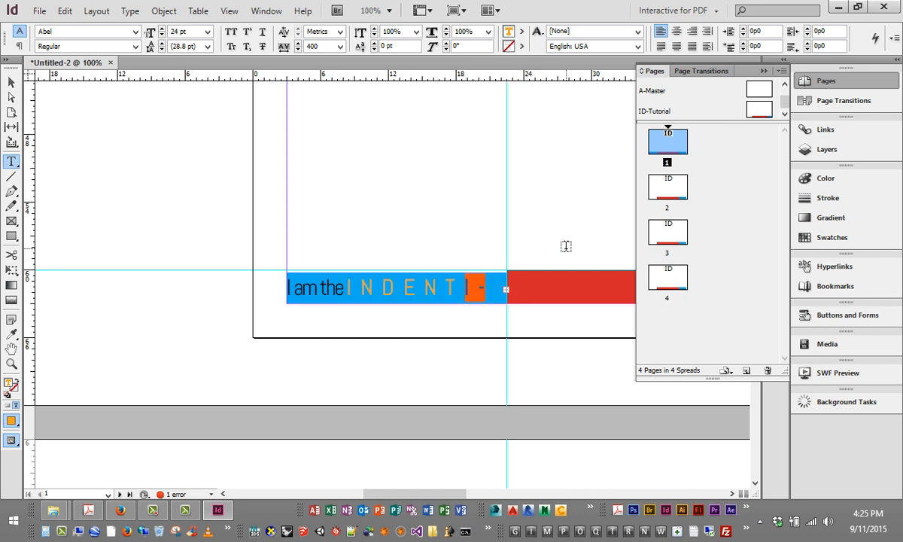
pyautogui.write('R')
pyautogui.press('BackSpace')
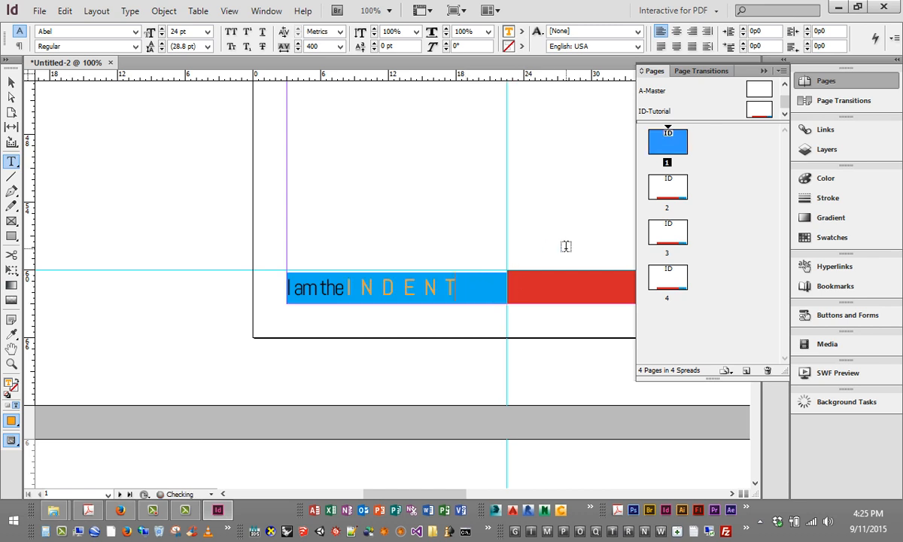
pyautogui.write('Y')
pyautogui.click(443, 254)
pyautogui.write('I')
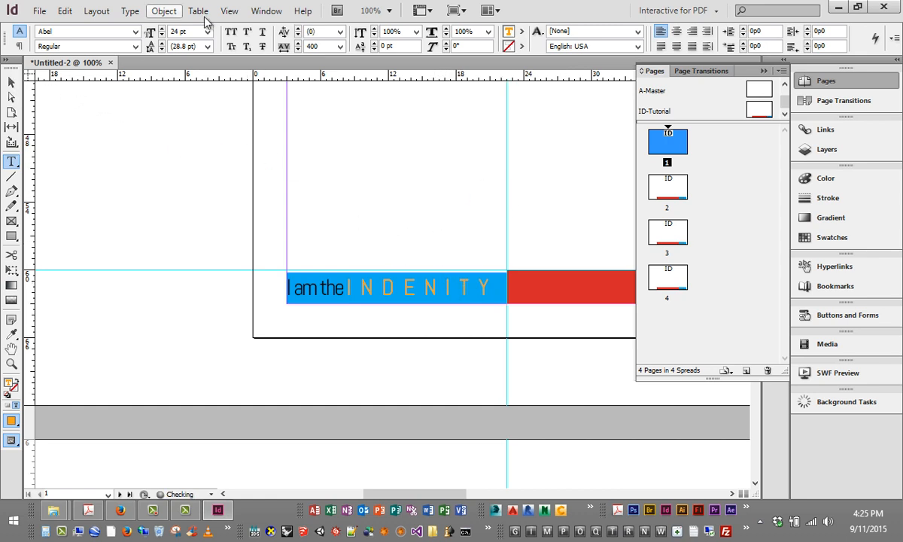
pyautogui.click(11, 81)
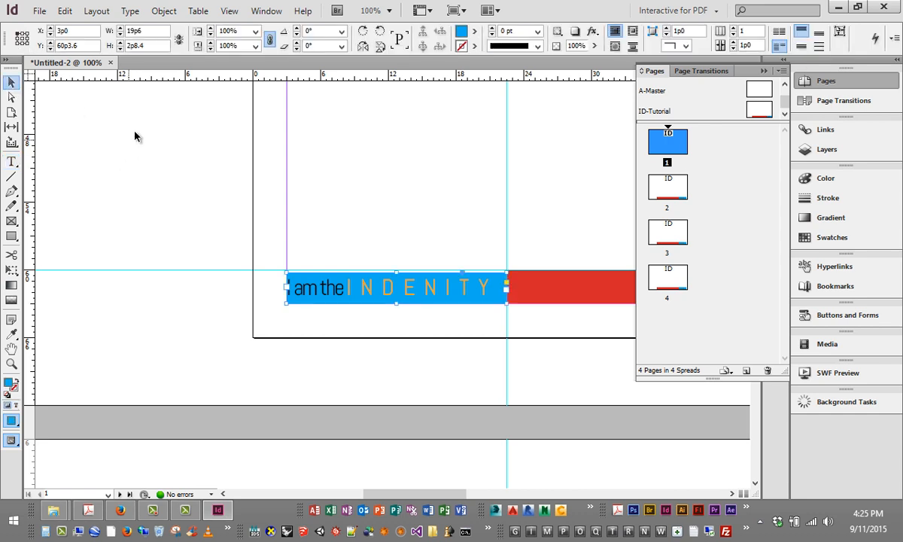
# Zoom out to view the whole of page 1 and choose ANALYSIS.jpg from the Class 01 Lecture folder as the file to place.
pyautogui.hotkey('ctrl', '-')
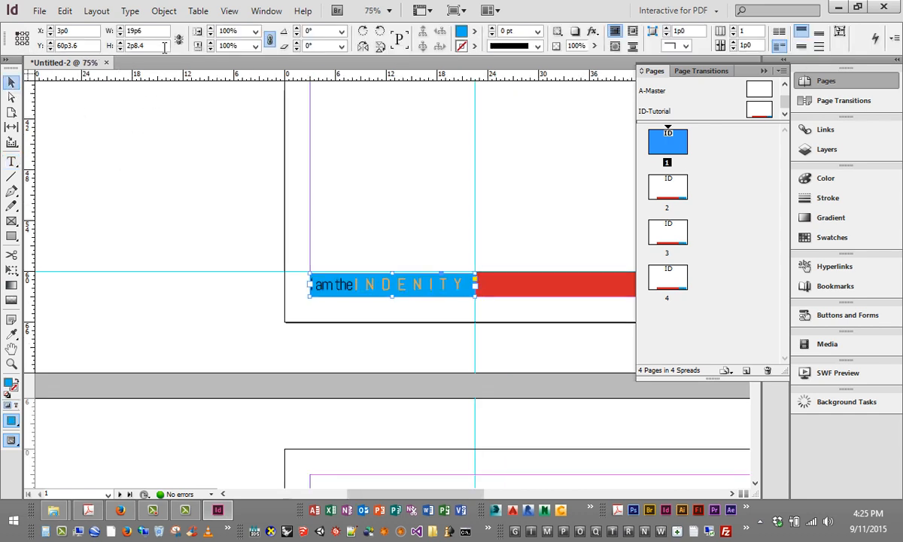
pyautogui.hotkey('ctrl', '-')
pyautogui.hotkey('ctrl', '-')
pyautogui.hotkey('ctrl', '-')
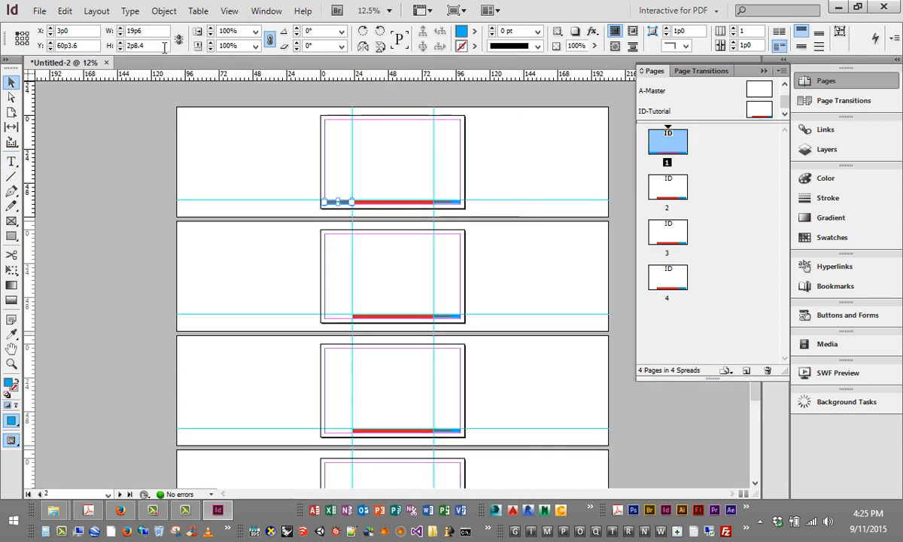
pyautogui.hotkey('ctrl', '=')
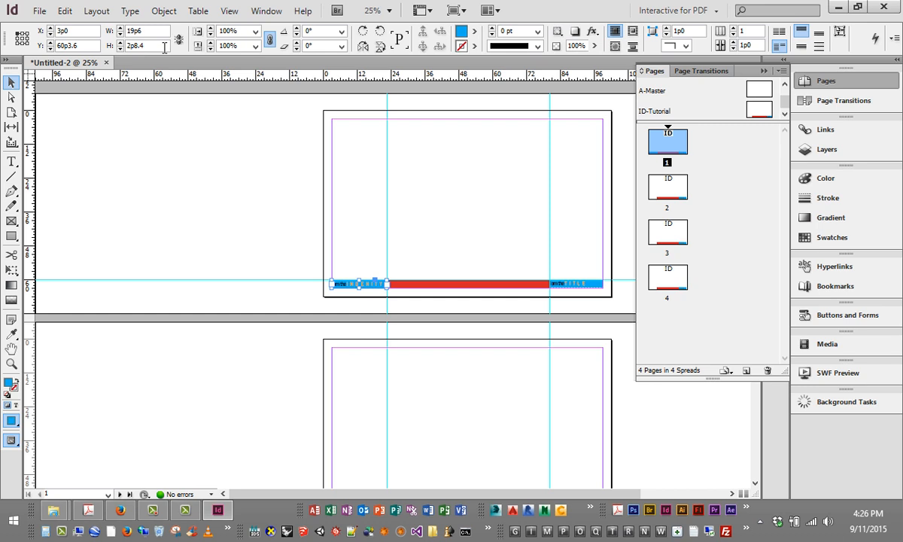
pyautogui.click(32, 13)
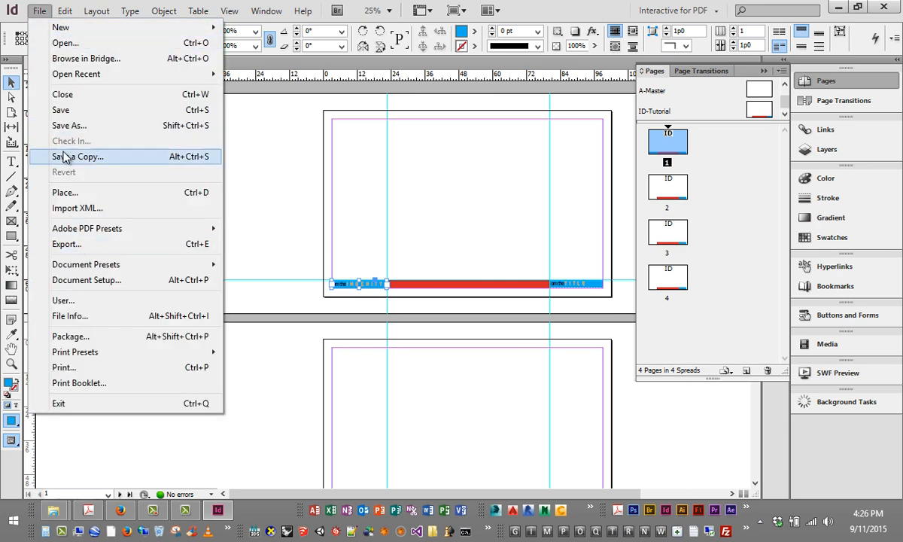
pyautogui.click(66, 196)
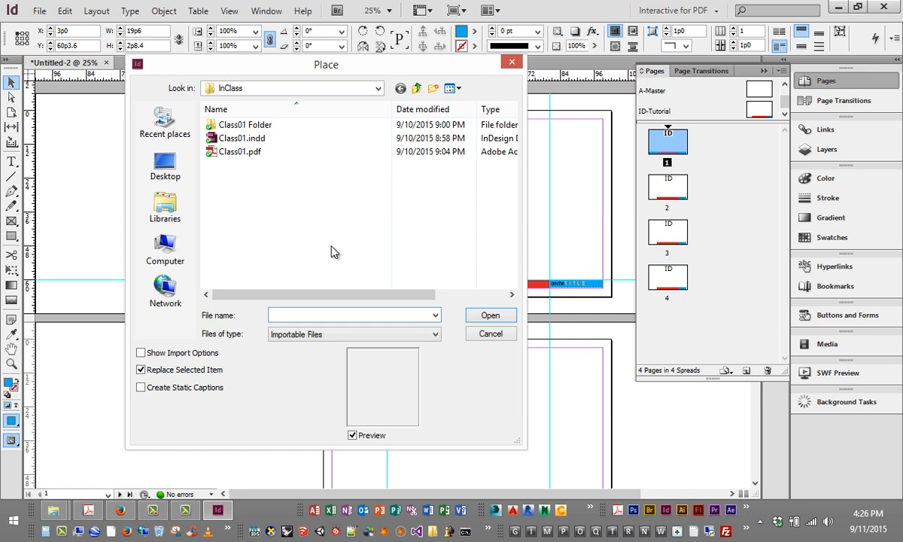
pyautogui.click(416, 88)
pyautogui.doubleClick(249, 138)
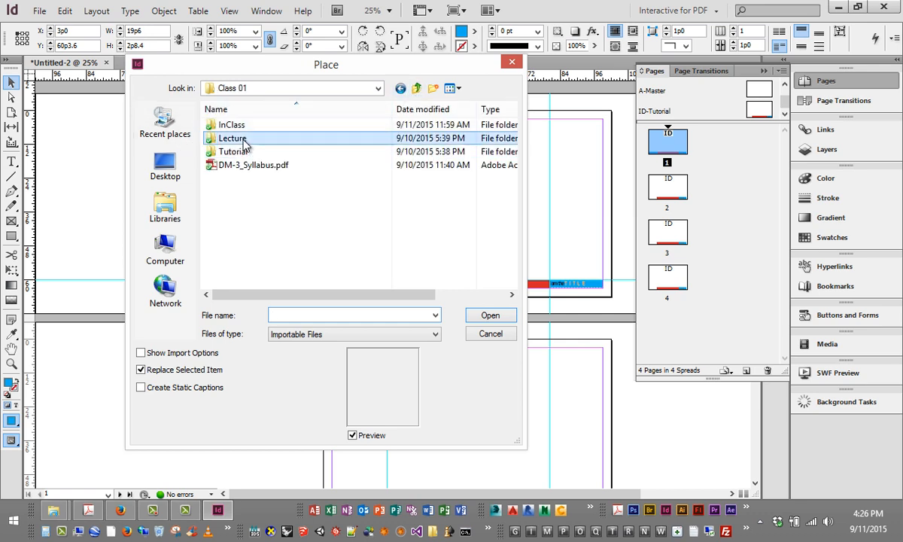
pyautogui.click(249, 152)
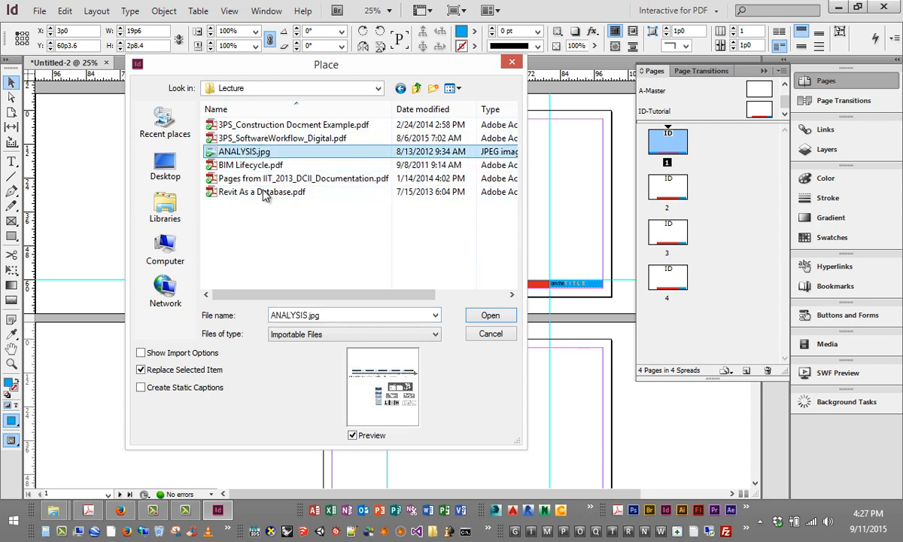
pyautogui.moveTo(329, 70); pyautogui.dragTo(645, 96)
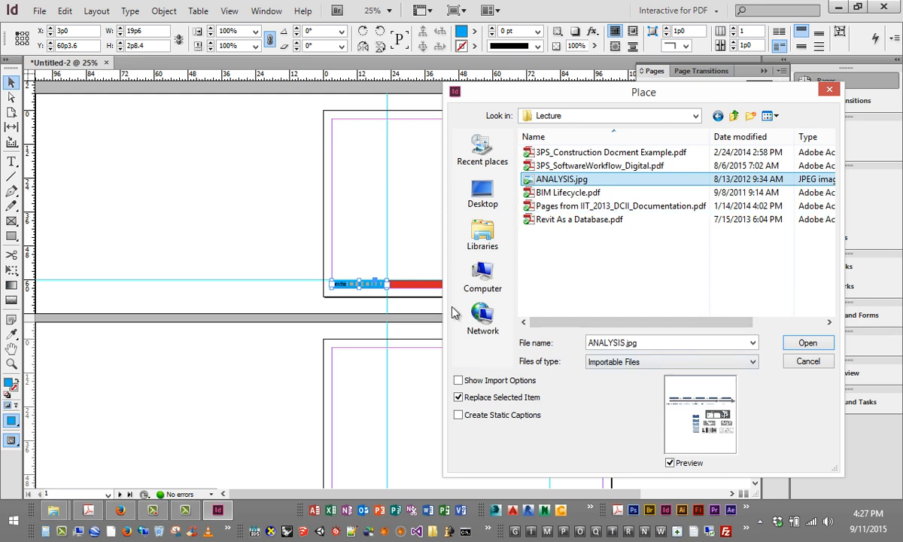
# Enable Show Import Options, review the Image and Color settings for ANALYSIS.jpg, and import it into the selected footer frame.
pyautogui.click(460, 383)
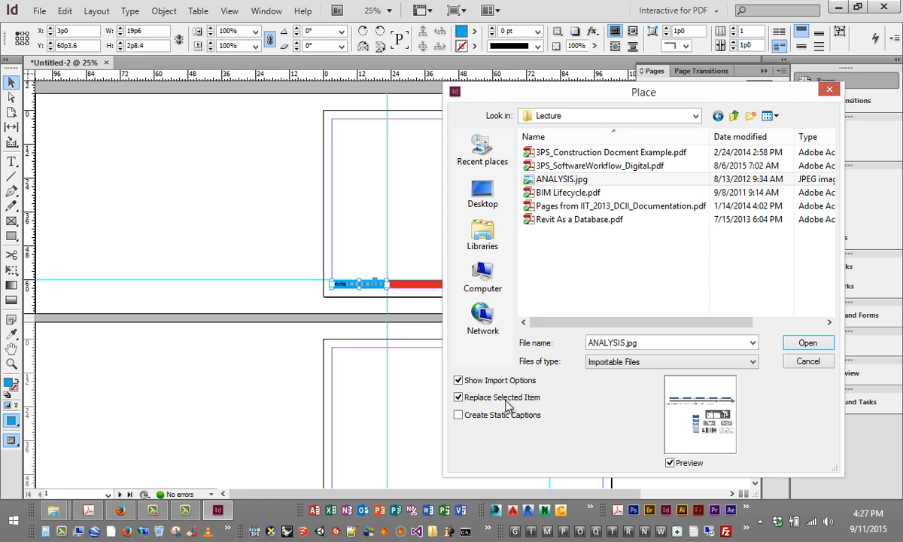
pyautogui.click(806, 344)
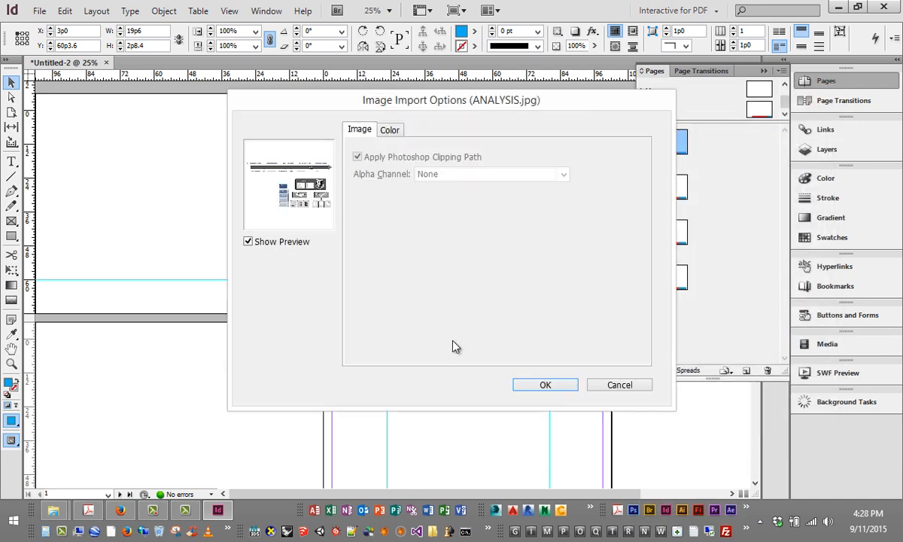
pyautogui.moveTo(486, 94); pyautogui.dragTo(397, 105)
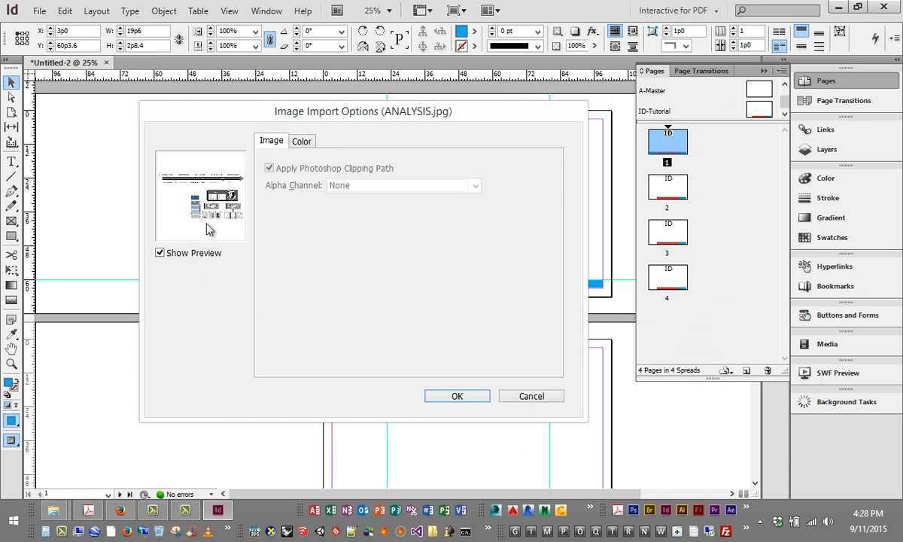
pyautogui.click(299, 142)
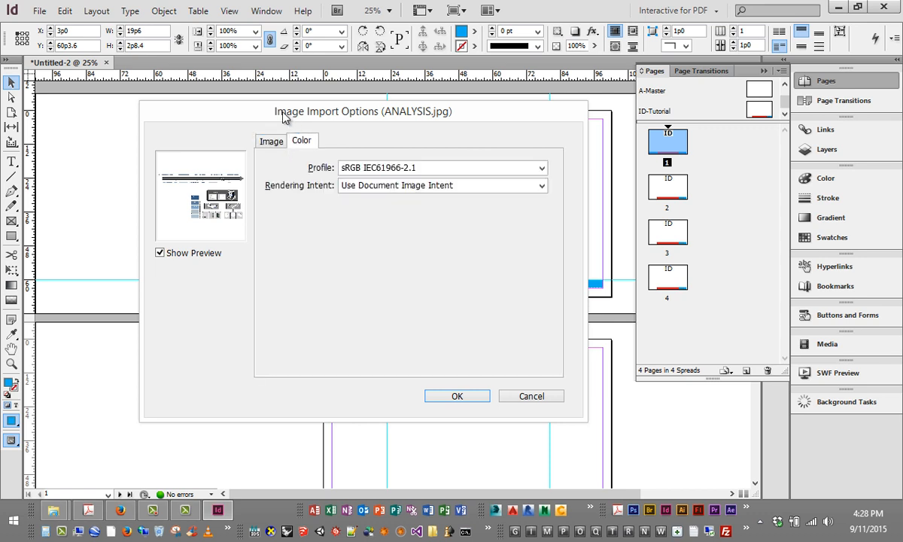
pyautogui.moveTo(344, 109); pyautogui.dragTo(301, 101)
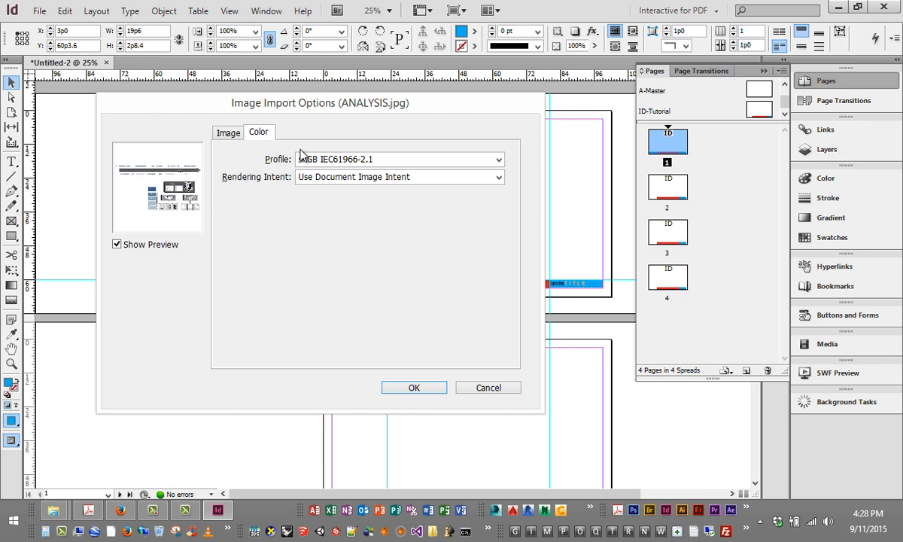
pyautogui.click(225, 133)
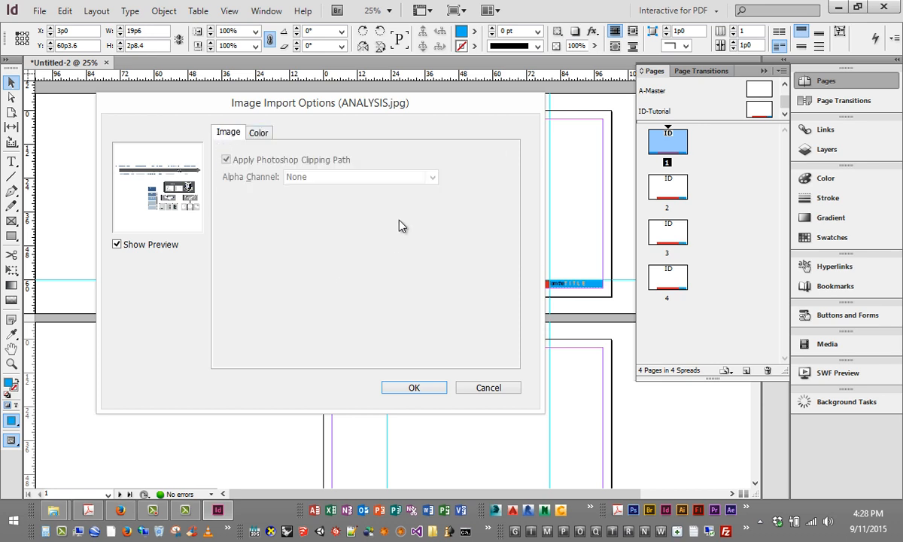
pyautogui.click(403, 388)
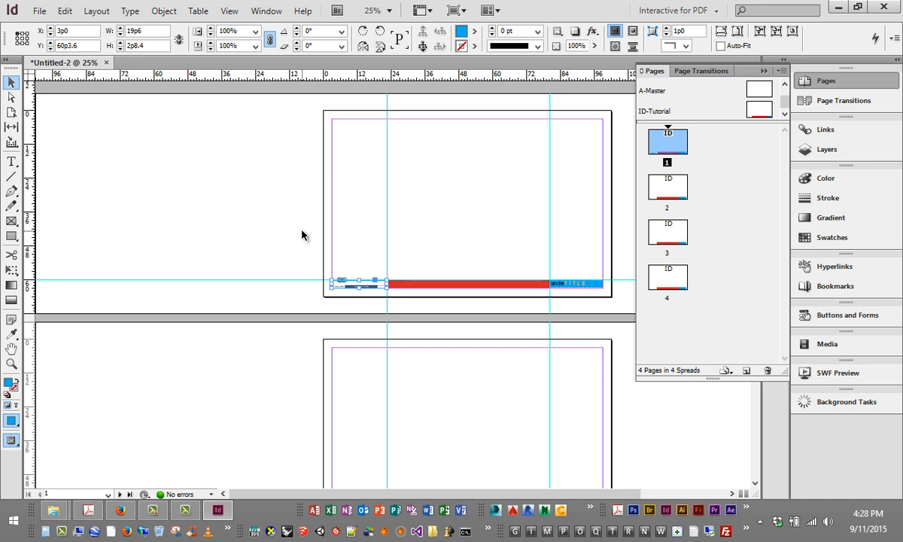
# Undo replacing the footer frame, place ANALYSIS.jpg at full size instead, and position it on page 1 at X 3p0, Y 6p0.
pyautogui.hotkey('ctrl', 'z')
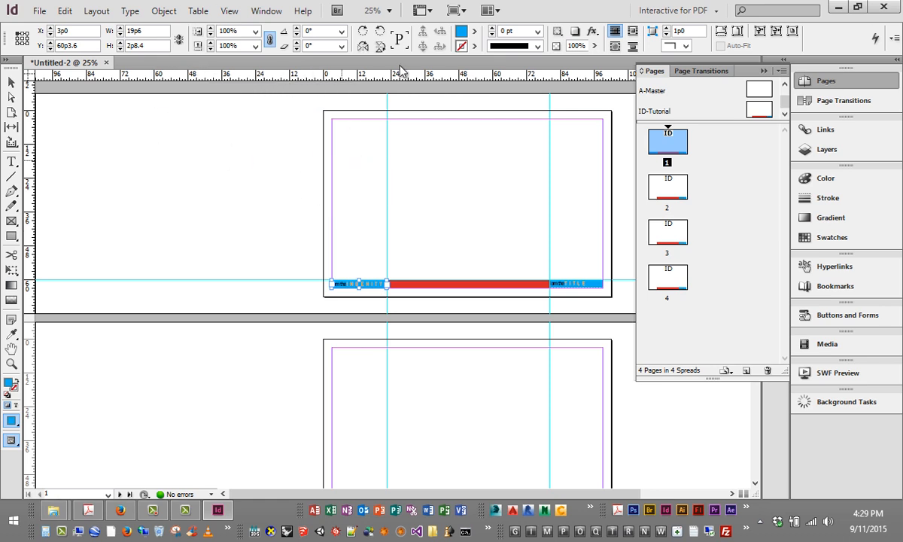
pyautogui.click(145, 142)
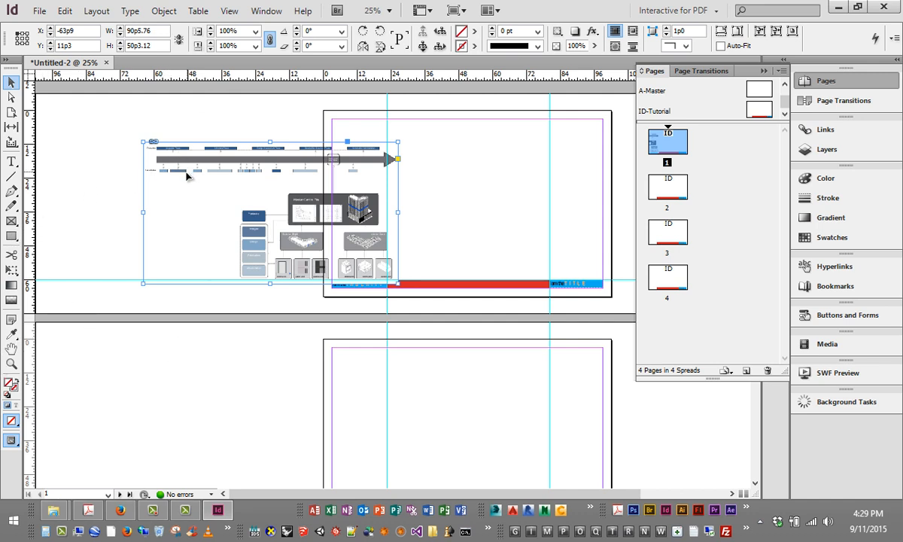
pyautogui.moveTo(219, 164); pyautogui.dragTo(409, 143)
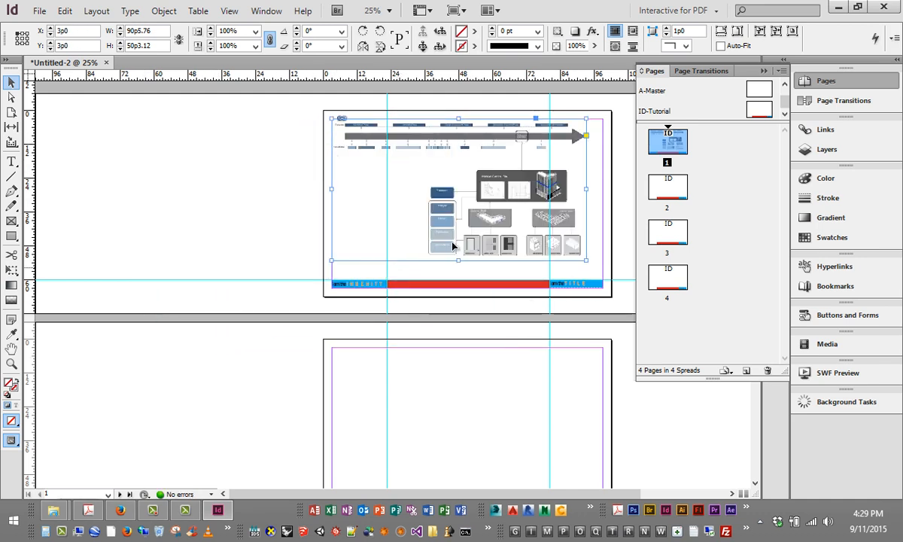
pyautogui.moveTo(584, 230); pyautogui.dragTo(584, 239)
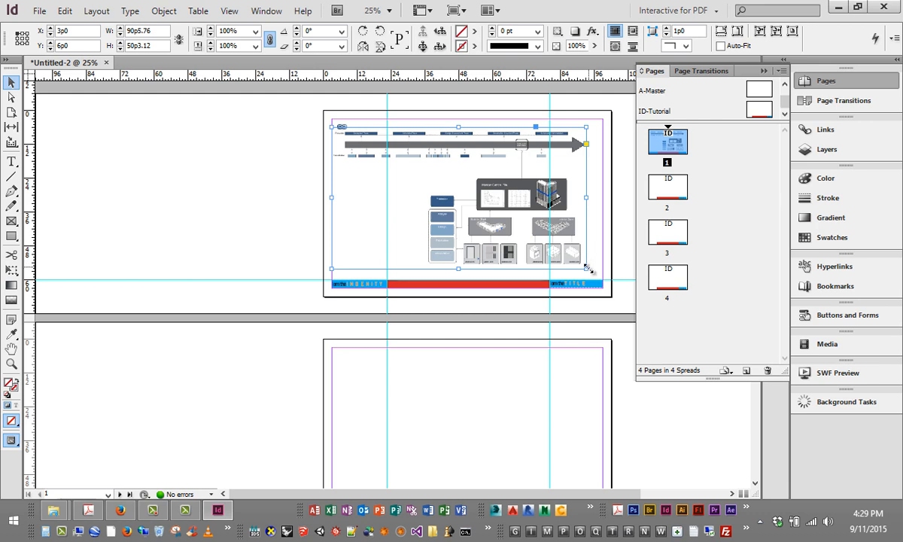
# Try cropping the image frame to 60p0 by 34p9 and fit the frame back to its content.
pyautogui.moveTo(588, 263); pyautogui.dragTo(502, 225)
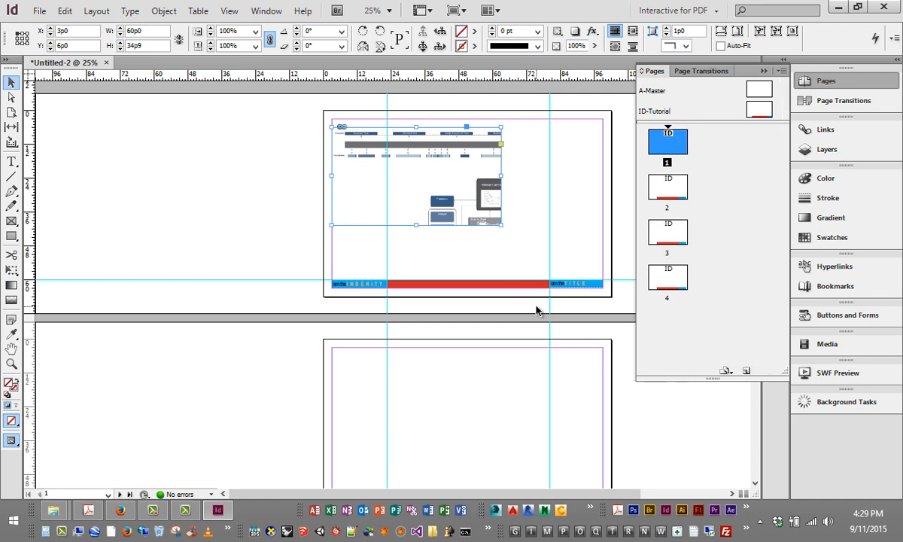
pyautogui.hotkey('ctrl', 'alt', 'c')
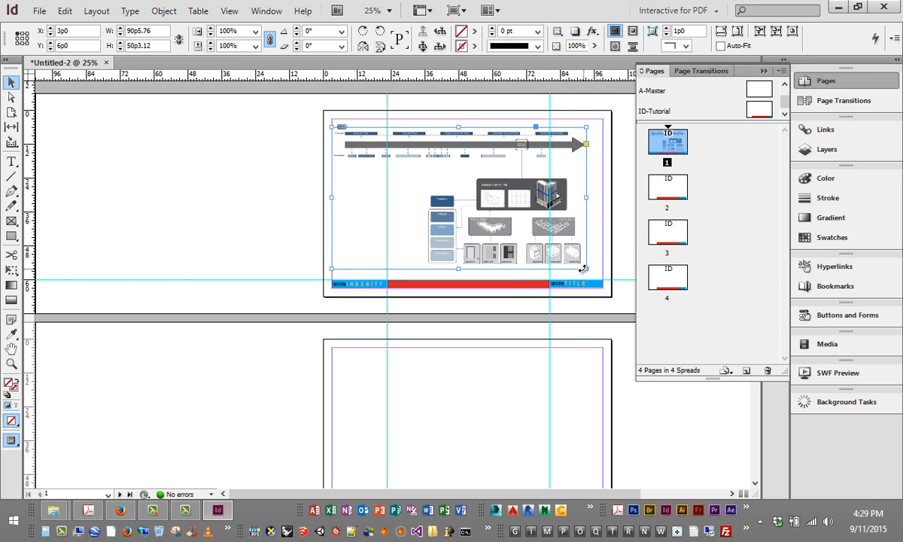
# Scale the image with its frame to 56p6.6 by 31p4.95, and crop the frame from the right to a width of 29p9.
pyautogui.moveTo(584, 271); pyautogui.dragTo(491, 215)
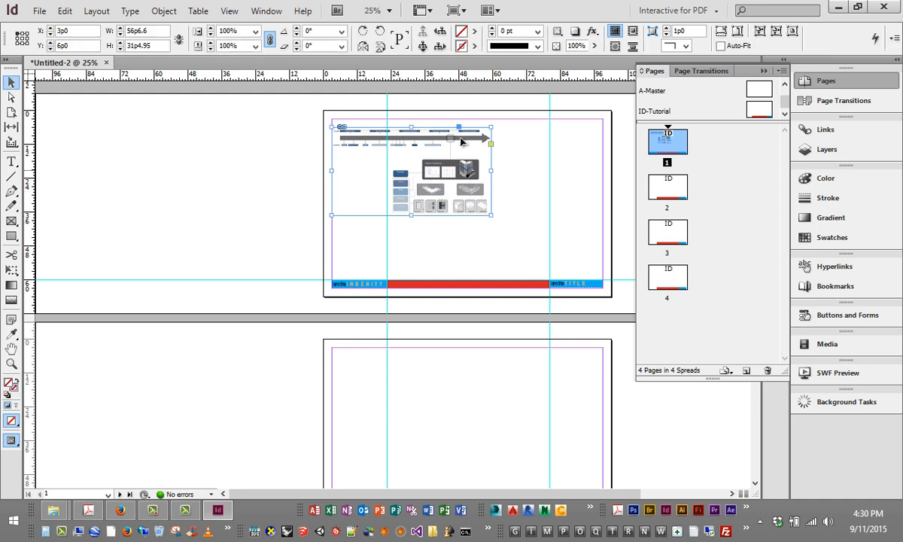
pyautogui.click(506, 174)
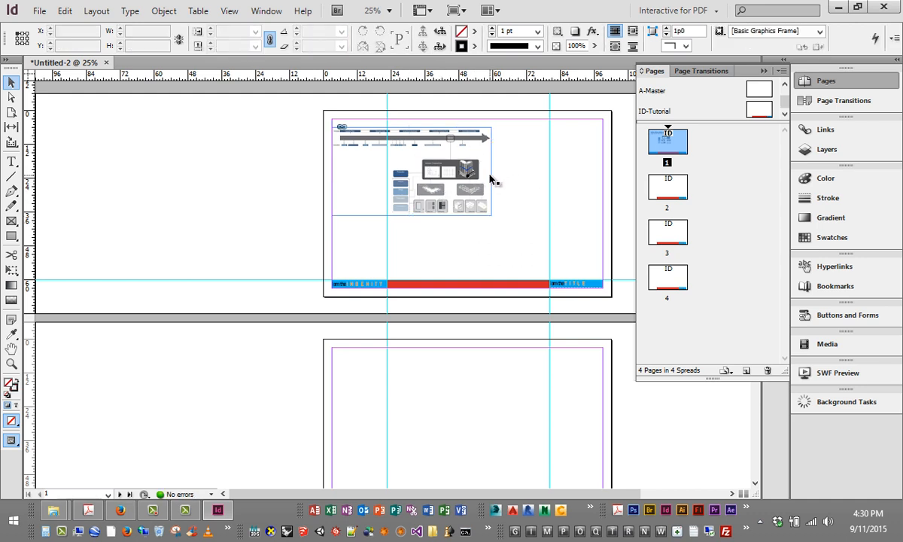
pyautogui.click(492, 176)
pyautogui.moveTo(491, 172); pyautogui.dragTo(415, 174)
pyautogui.click(441, 205)
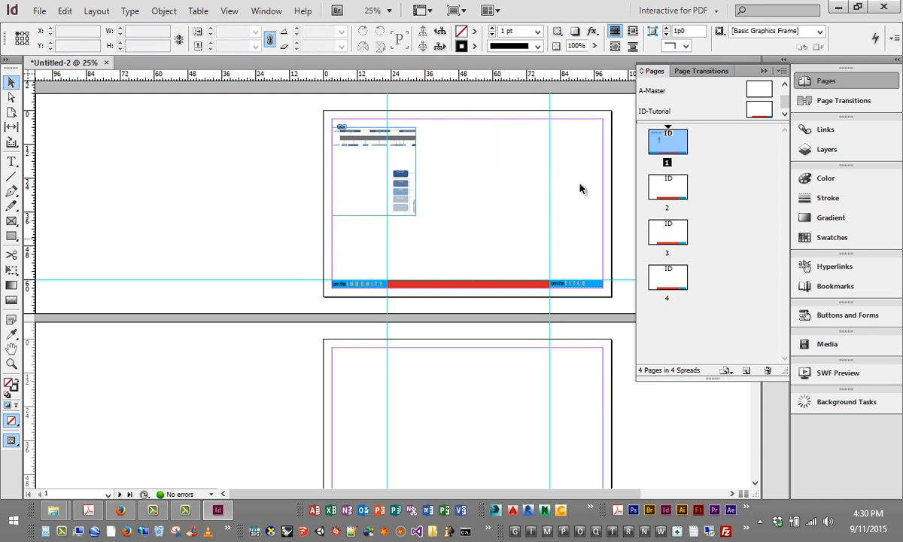
# Move the cropped frame to X 36p6, Y 22p7.05, and shift the image inside it to X -36p6, Y -1p4.05.
pyautogui.moveTo(363, 162); pyautogui.dragTo(456, 206)
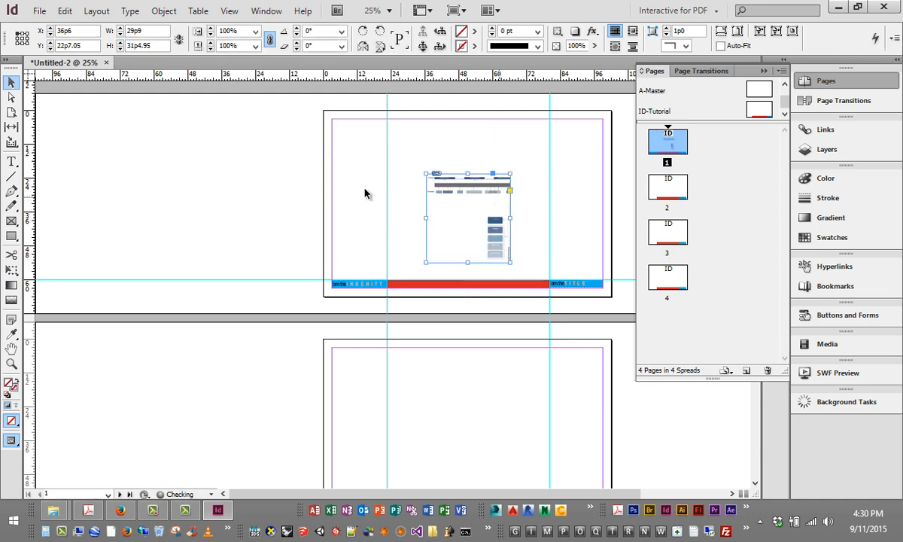
pyautogui.doubleClick(441, 219)
pyautogui.moveTo(467, 194); pyautogui.dragTo(410, 221)
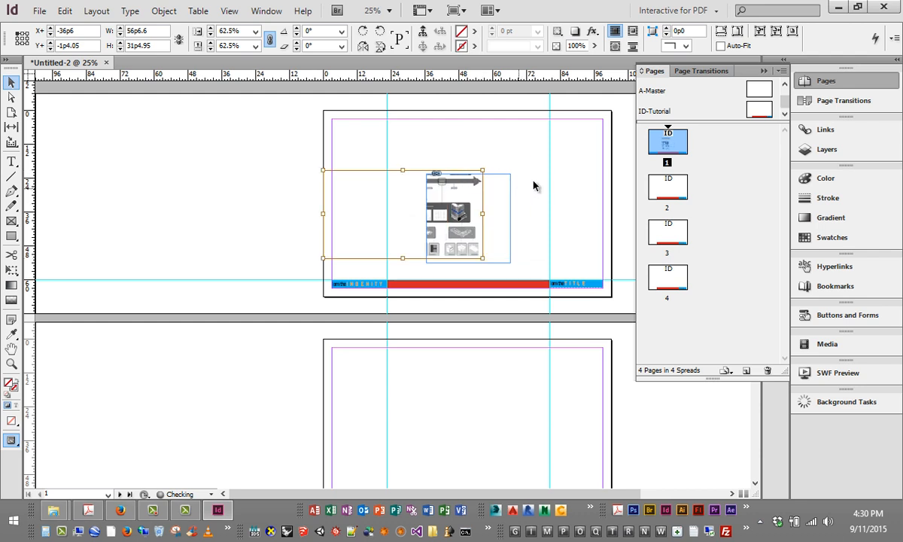
# Fit the image content proportionally within its cropped frame.
pyautogui.click(493, 194)
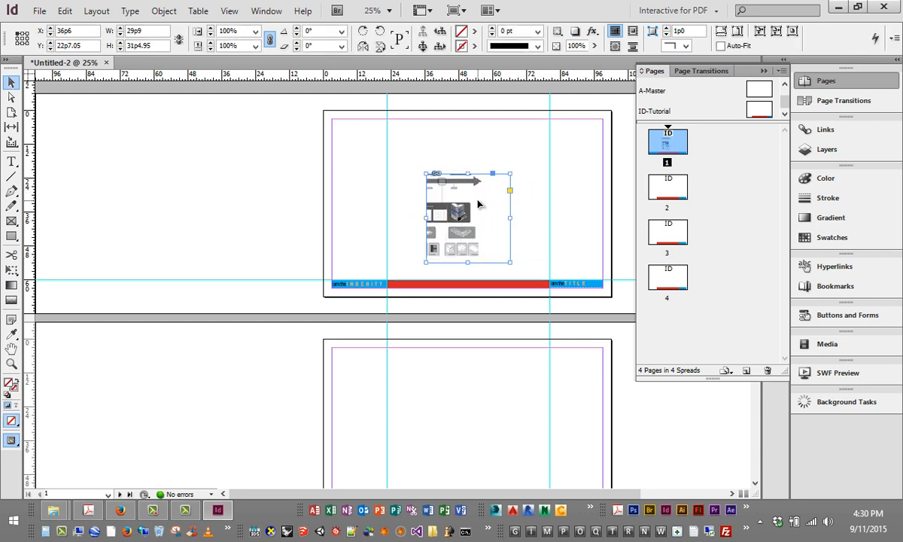
pyautogui.click(470, 215)
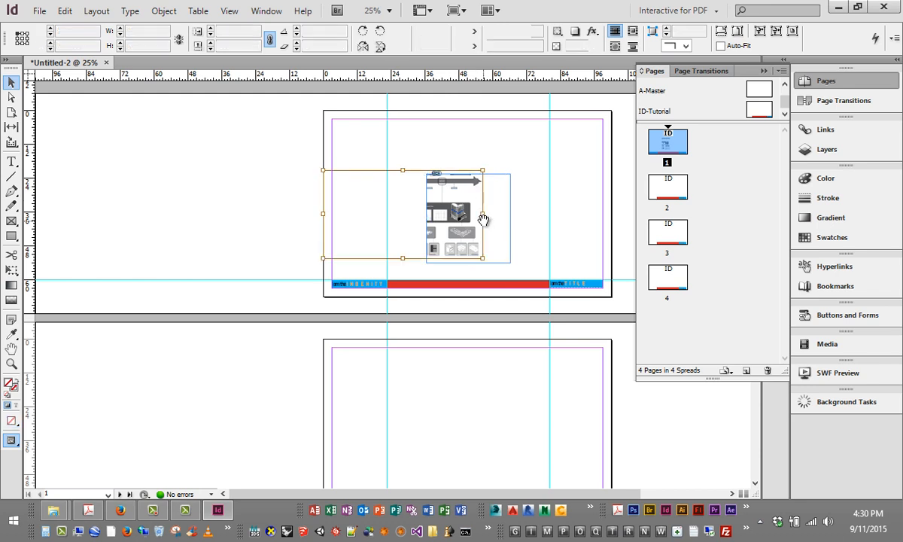
pyautogui.rightClick(478, 214)
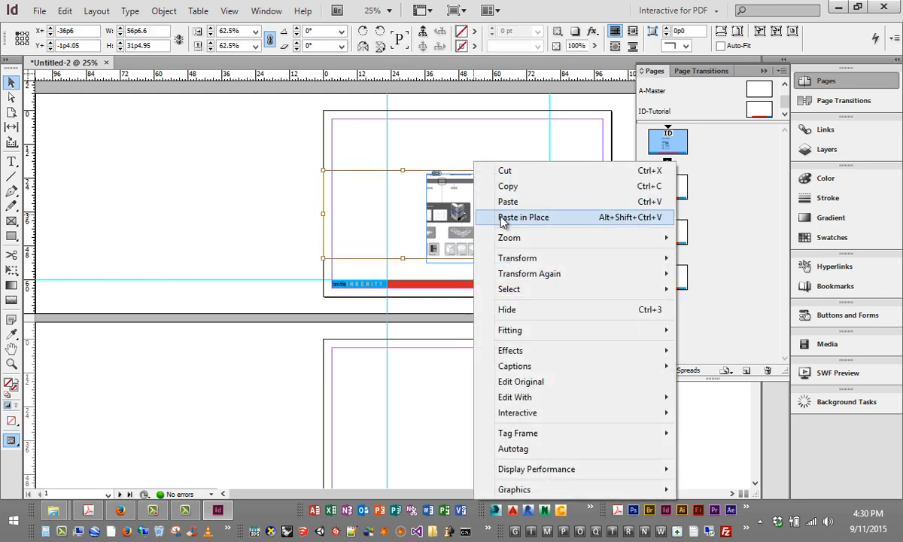
pyautogui.moveTo(589, 333)
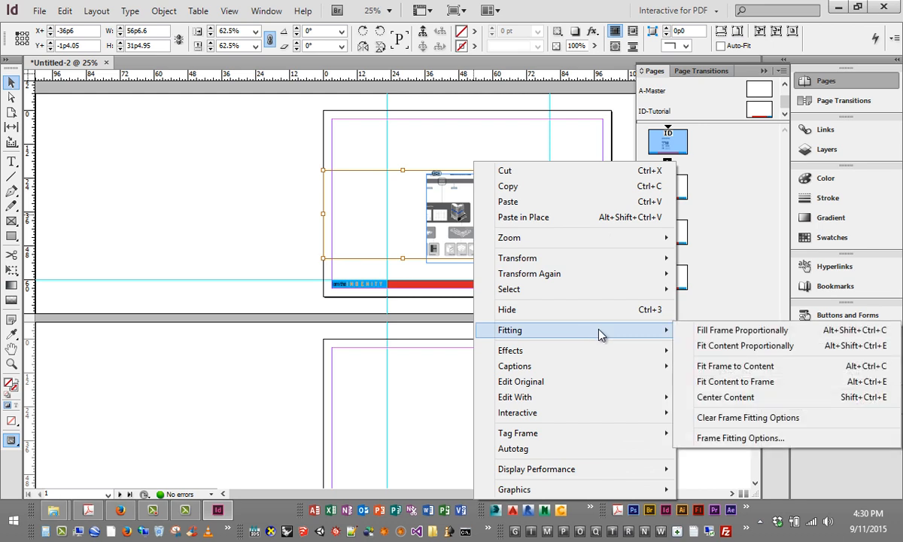
pyautogui.click(708, 345)
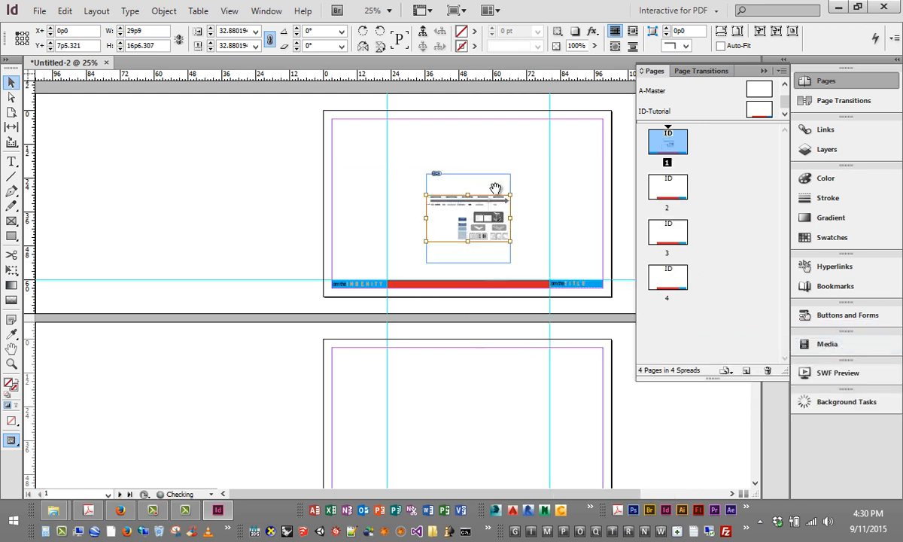
# Crop the image frame on page 1 to 29p9 by 18p3 and move it to X 10p9, Y 5p6.
pyautogui.click(499, 142)
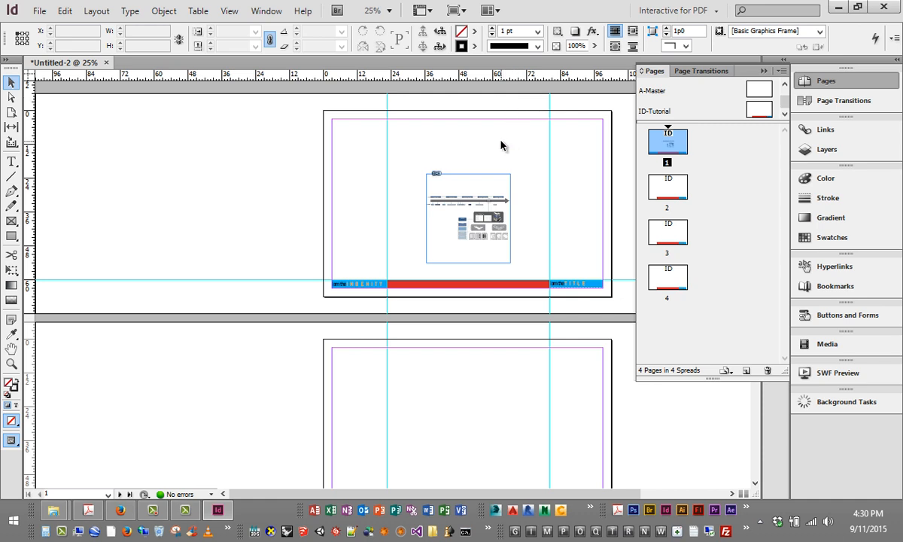
pyautogui.click(484, 177)
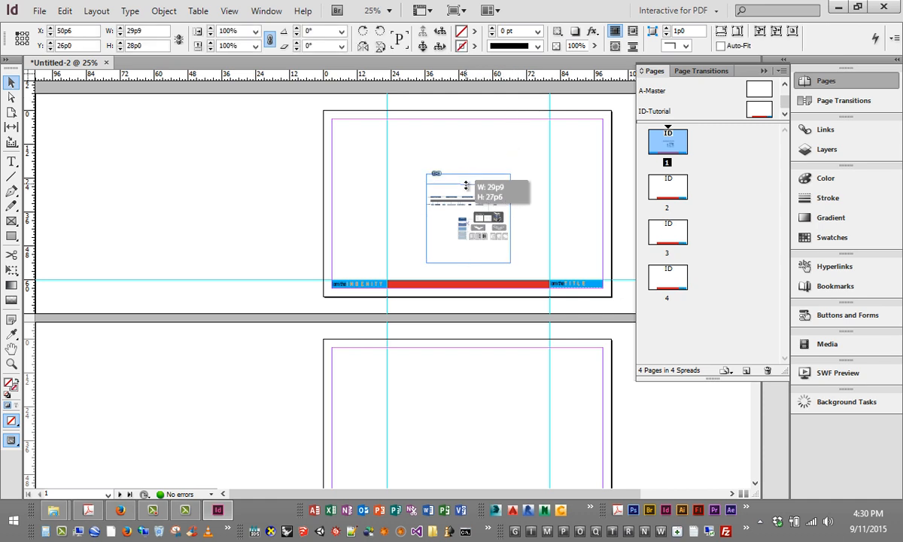
pyautogui.moveTo(468, 263); pyautogui.dragTo(414, 161)
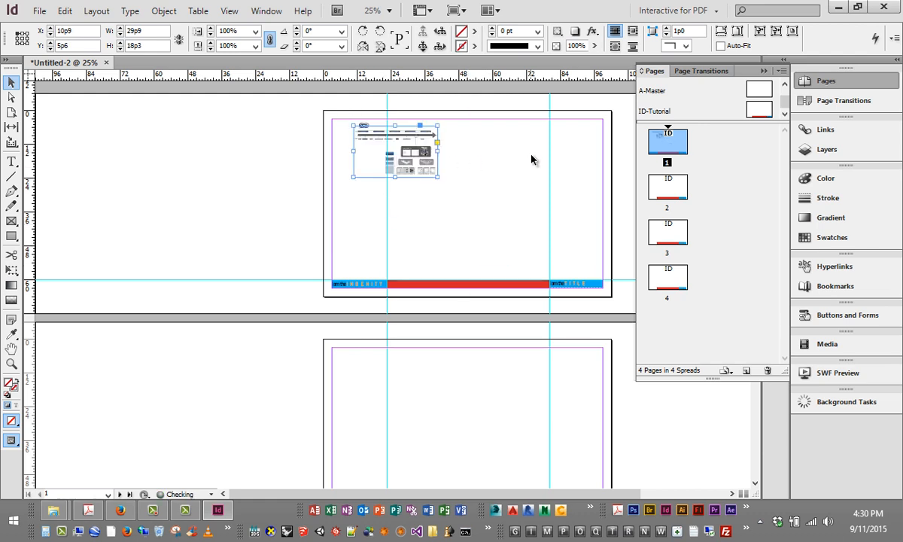
# Examine the placed image's display quality at magnifications up to 600%, and return to the 25% page overview.
pyautogui.click(530, 157)
pyautogui.hotkey('ctrl', '=')
pyautogui.hotkey('ctrl', '=')
pyautogui.hotkey('ctrl', '=')
pyautogui.hotkey('ctrl', '=')
pyautogui.hotkey('ctrl', '=')
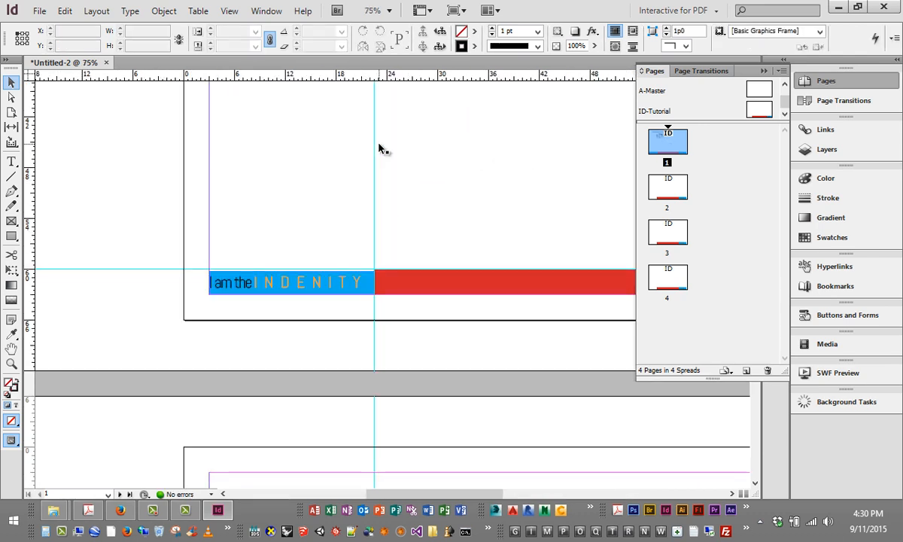
pyautogui.hotkey('ctrl', '=')
pyautogui.scroll(4, 389, 224)
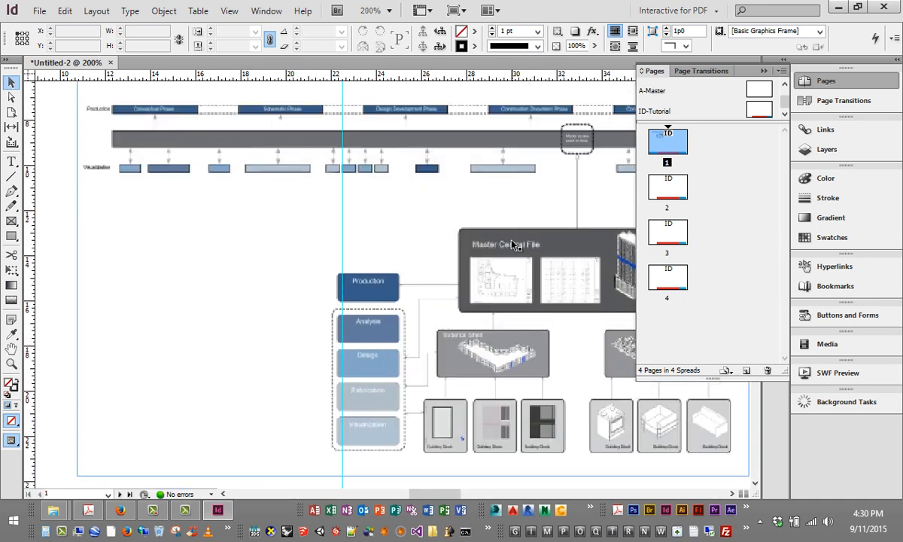
pyautogui.hotkey('ctrl', '=')
pyautogui.hotkey('ctrl', '=')
pyautogui.hotkey('ctrl', '=')
pyautogui.hotkey('ctrl', '=')
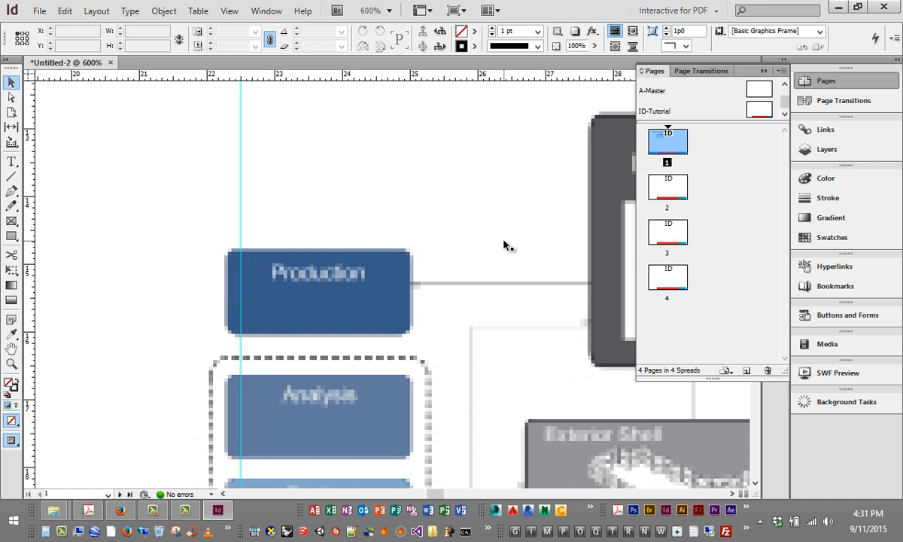
pyautogui.scroll(-6, 505, 245)
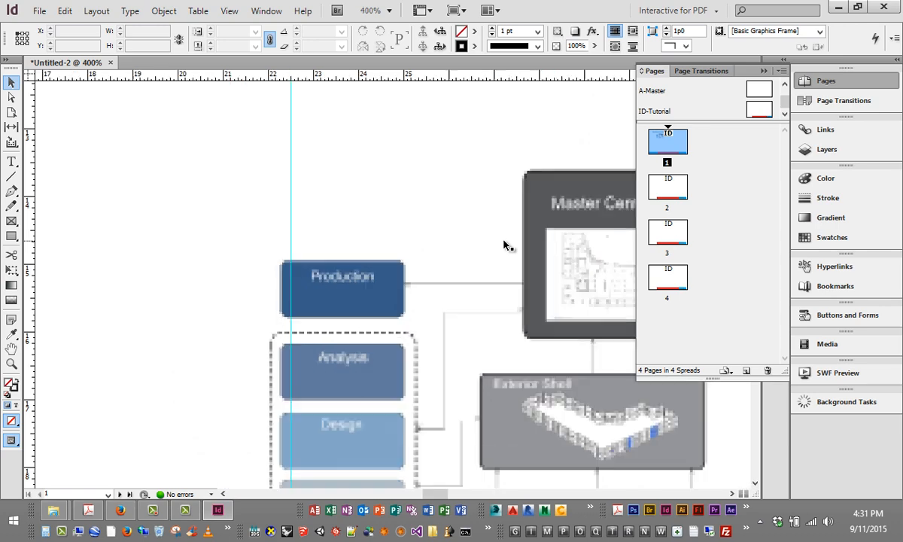
pyautogui.scroll(-1, 505, 245)
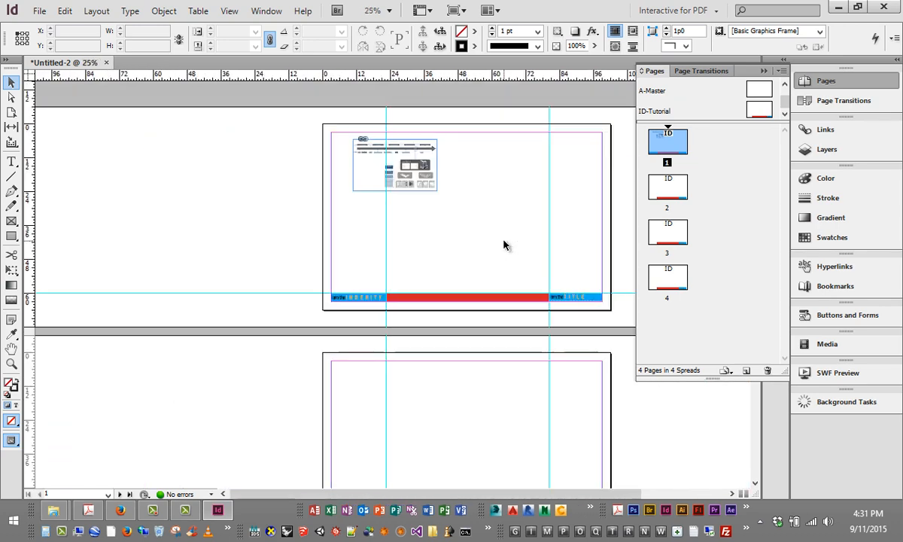
# Start placing 3PS_Construction Docment Example.pdf with its import options shown.
pyautogui.click(39, 11)
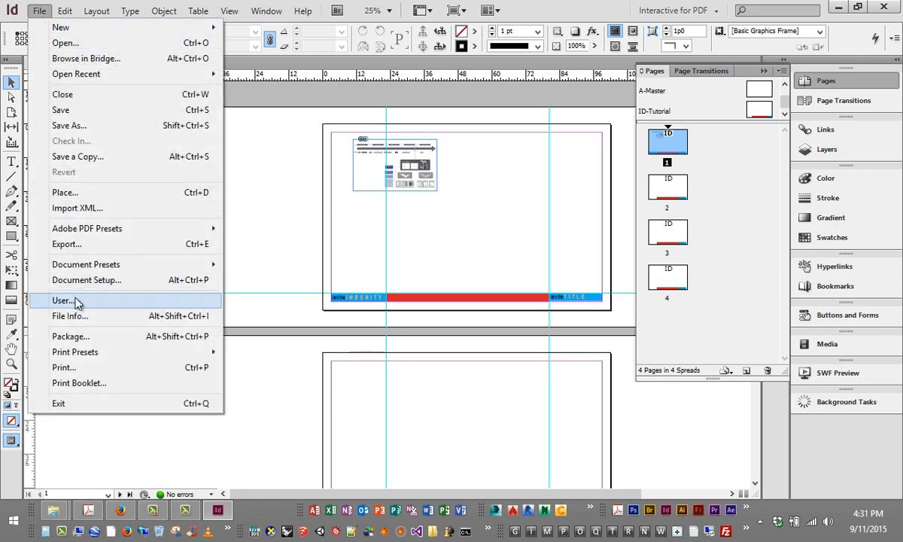
pyautogui.click(63, 193)
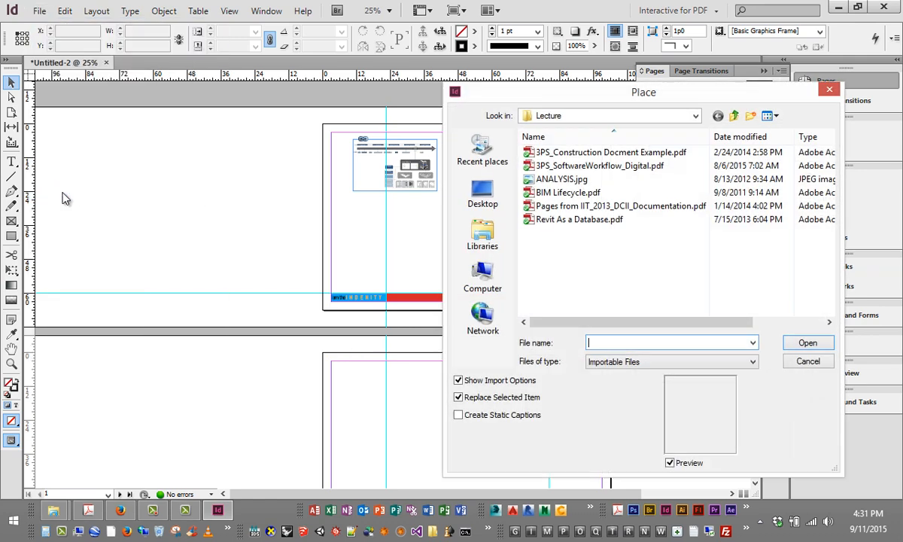
pyautogui.moveTo(479, 98); pyautogui.dragTo(155, 85)
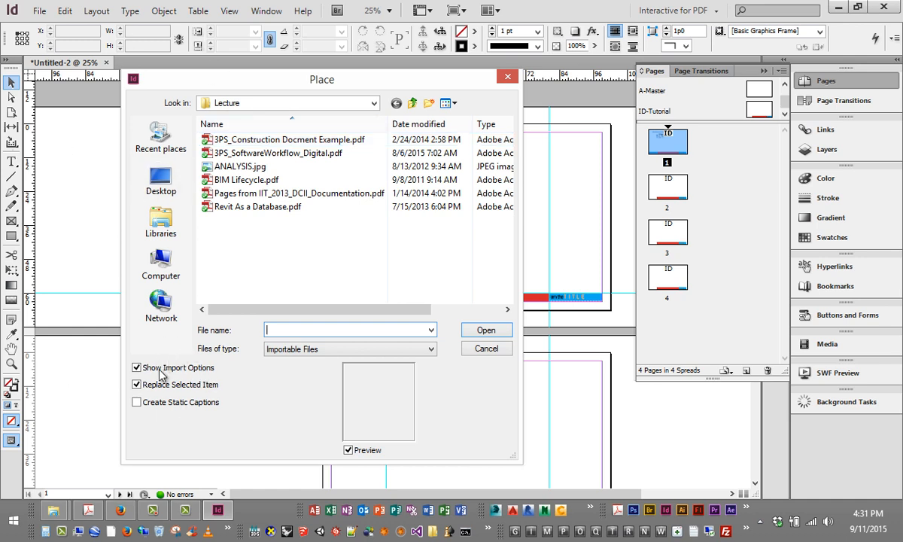
pyautogui.click(303, 143)
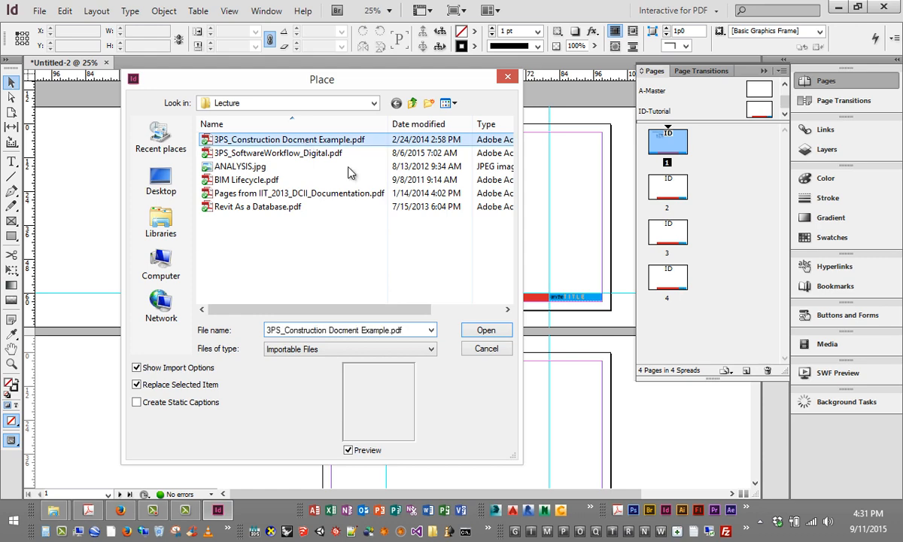
pyautogui.click(482, 330)
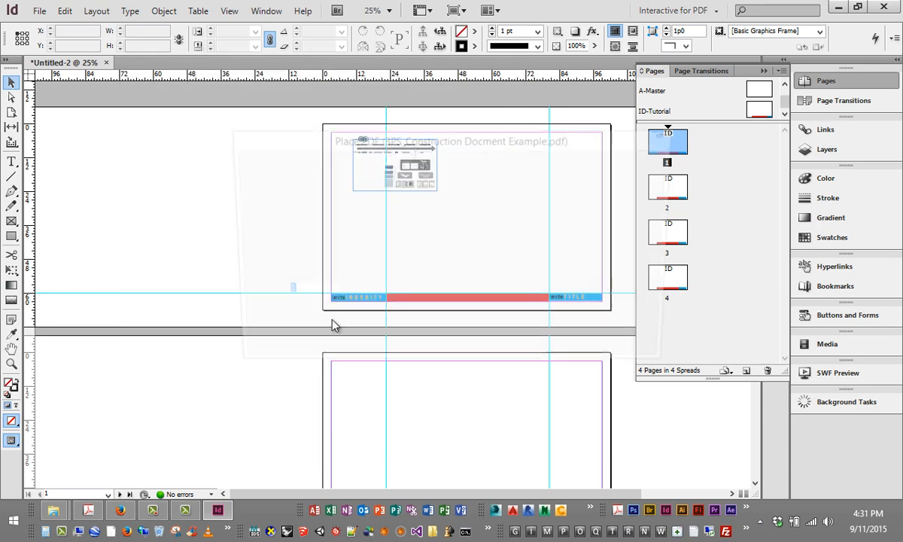
pyautogui.moveTo(289, 143); pyautogui.dragTo(110, 111)
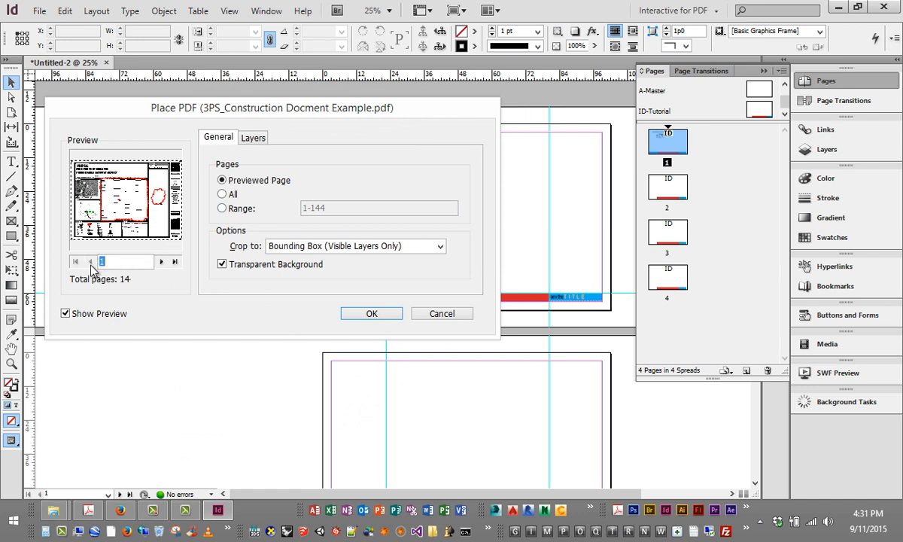
# Limit the PDF import to page range 24 and preview page 24.
pyautogui.click(162, 262)
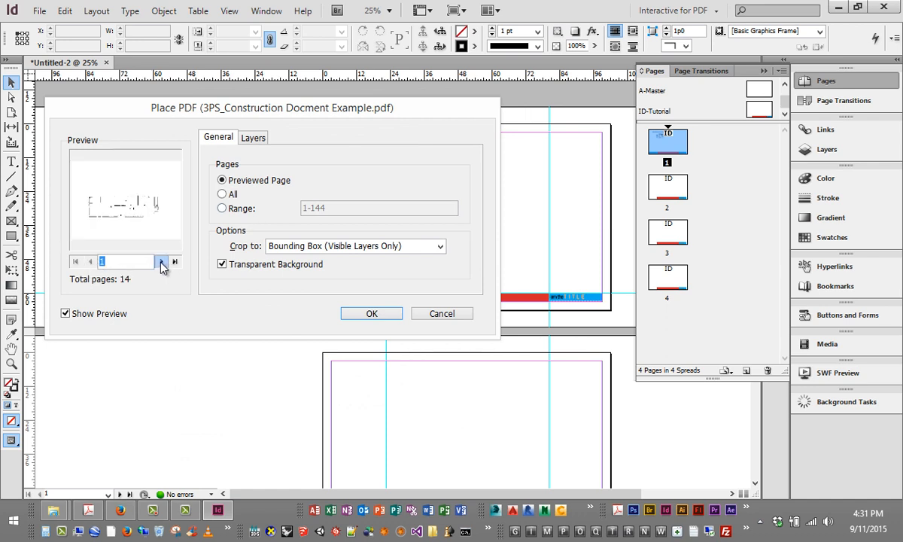
pyautogui.click(221, 209)
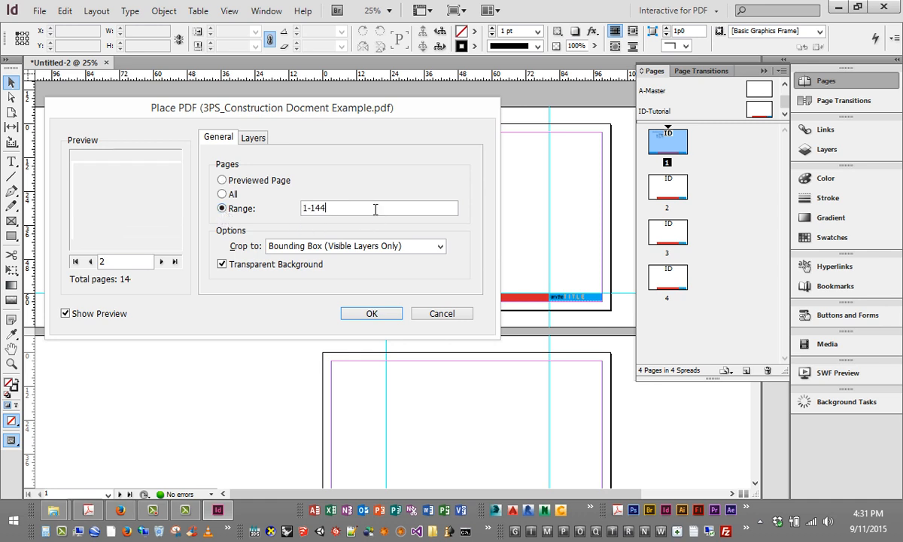
pyautogui.moveTo(373, 210); pyautogui.dragTo(242, 217)
pyautogui.press('BackSpace')
pyautogui.write('24')
pyautogui.click(146, 262)
pyautogui.write('4')
pyautogui.click(221, 181)
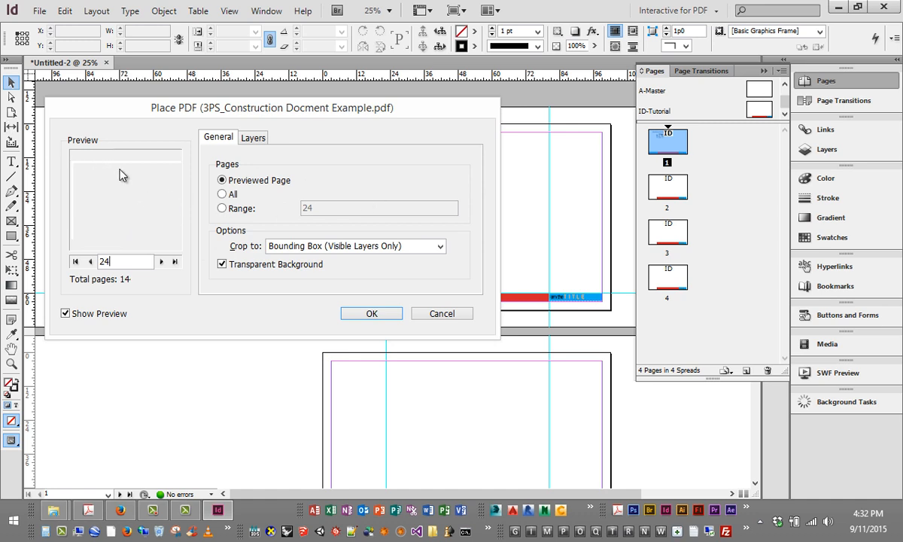
pyautogui.click(251, 210)
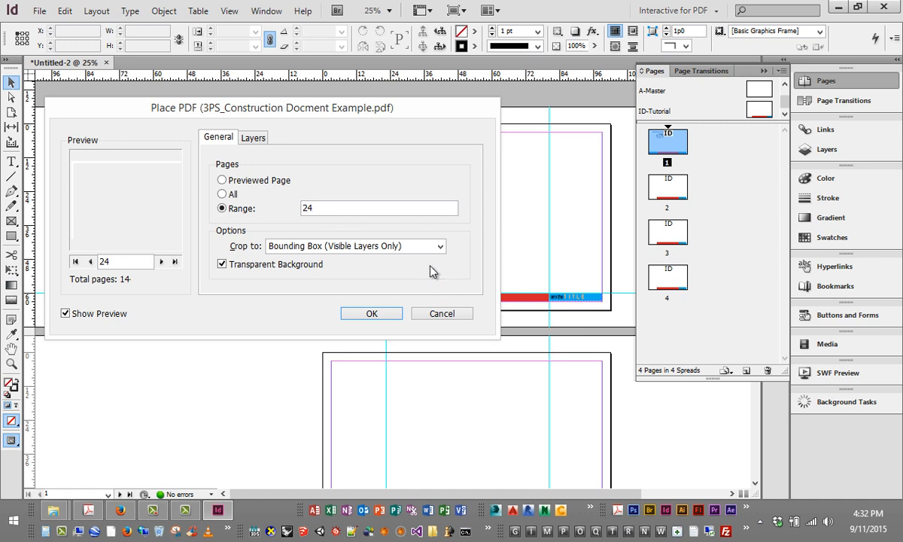
# Crop the imported PDF to Bounding Box (All Layers) and check its layer and link update options.
pyautogui.click(440, 246)
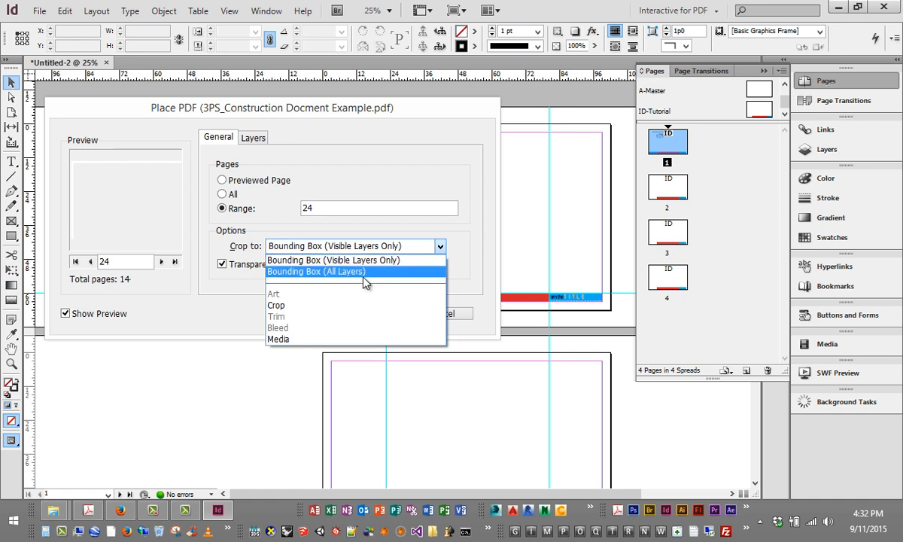
pyautogui.click(365, 271)
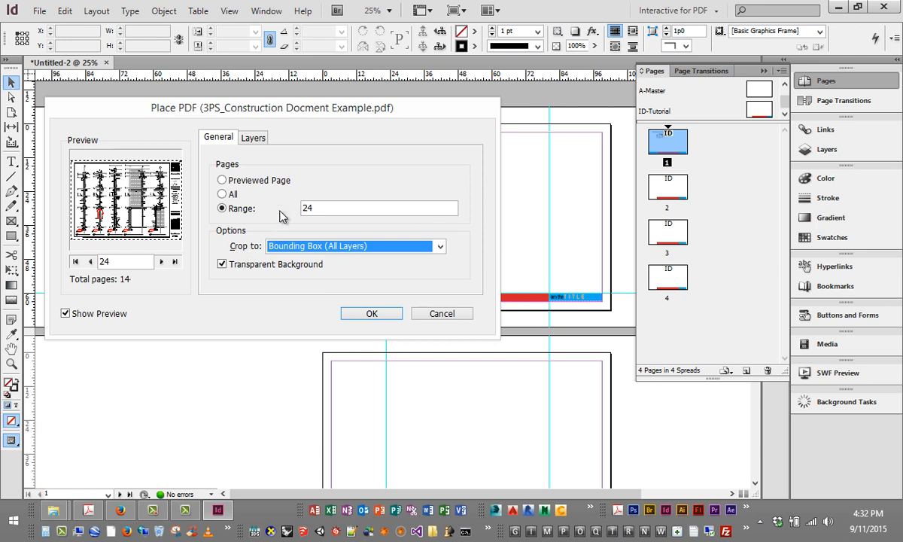
pyautogui.click(252, 139)
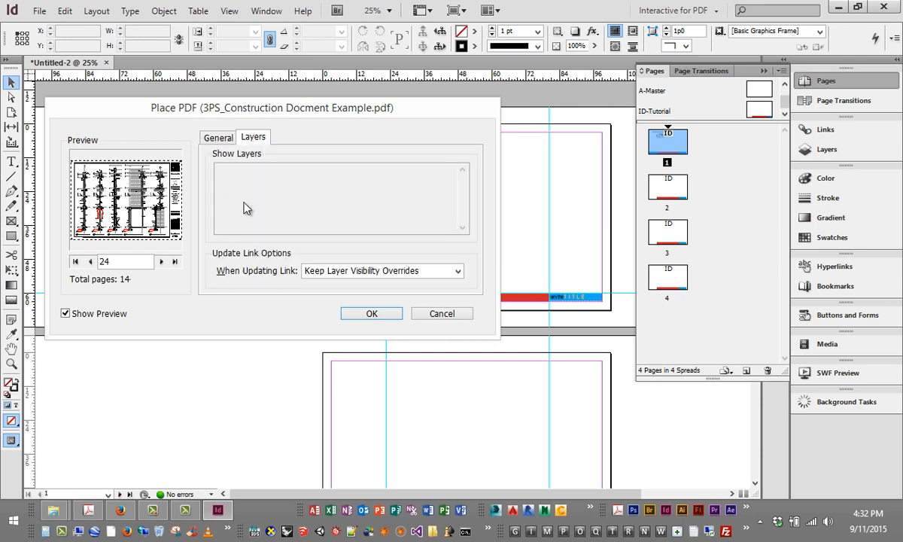
pyautogui.click(328, 270)
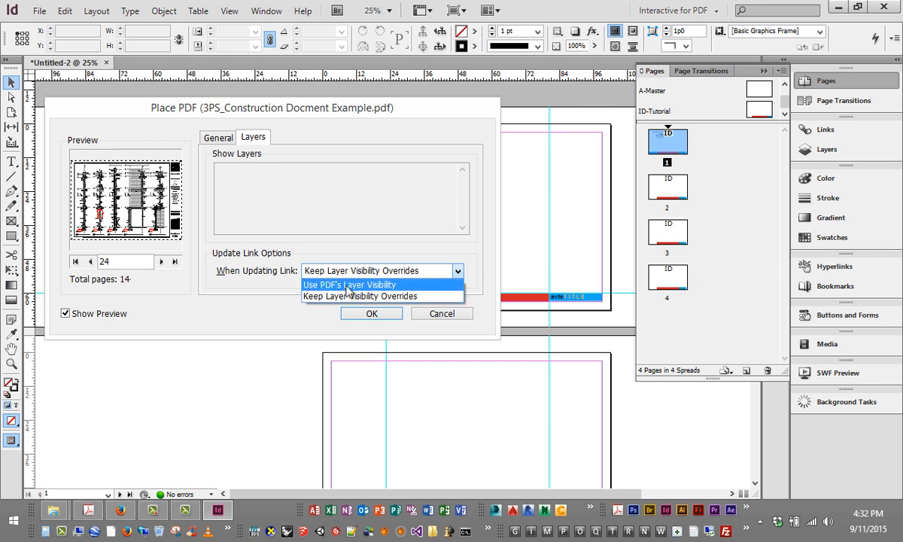
pyautogui.click(230, 143)
pyautogui.click(226, 140)
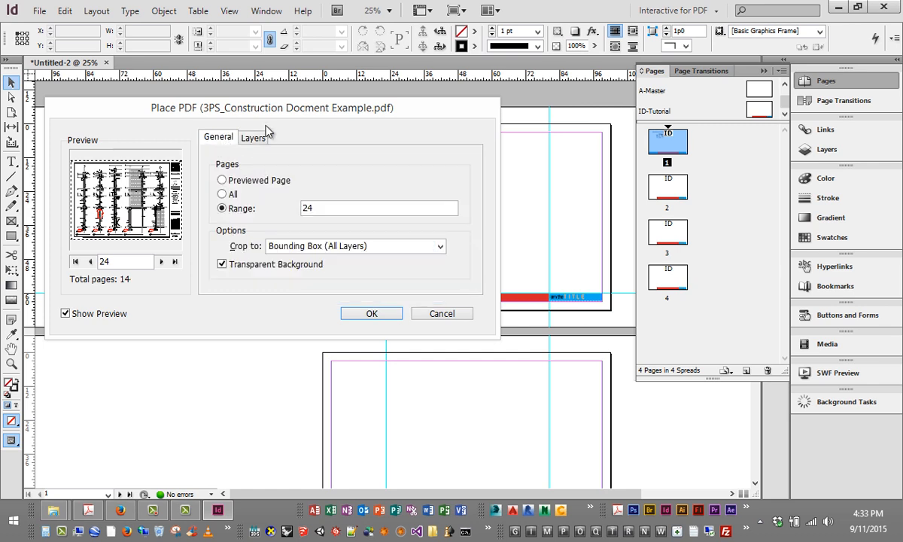
pyautogui.moveTo(255, 104); pyautogui.dragTo(261, 124)
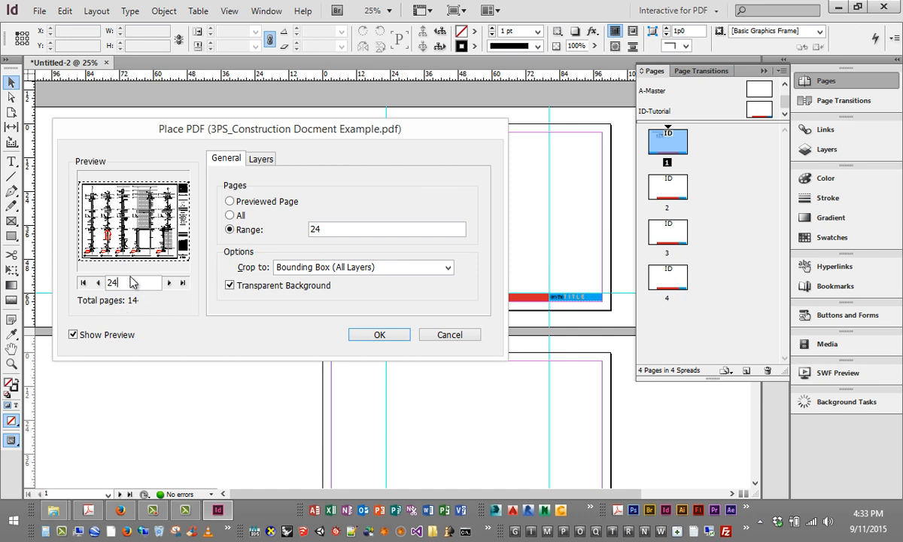
pyautogui.write('27')
pyautogui.press('BackSpace')
pyautogui.press('BackSpace')
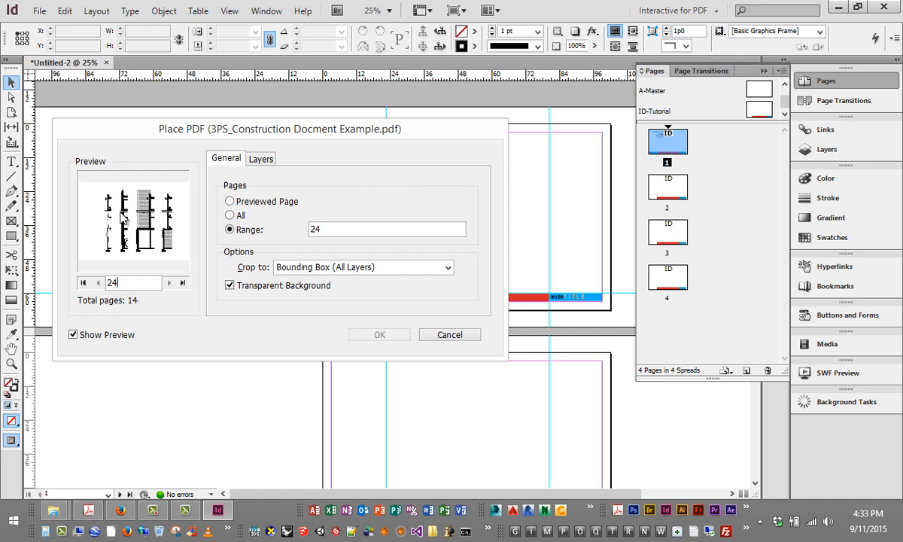
pyautogui.write('27')
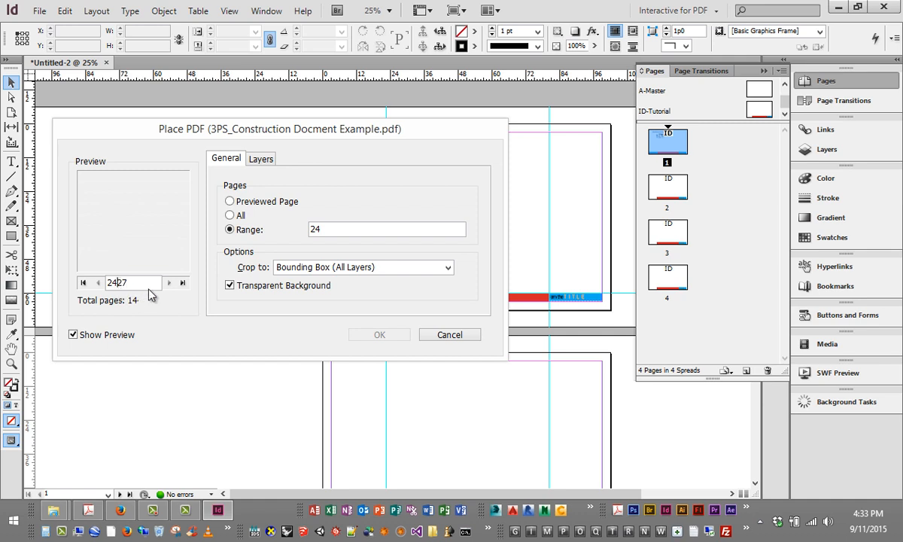
pyautogui.press('Delete')
pyautogui.press('Delete')
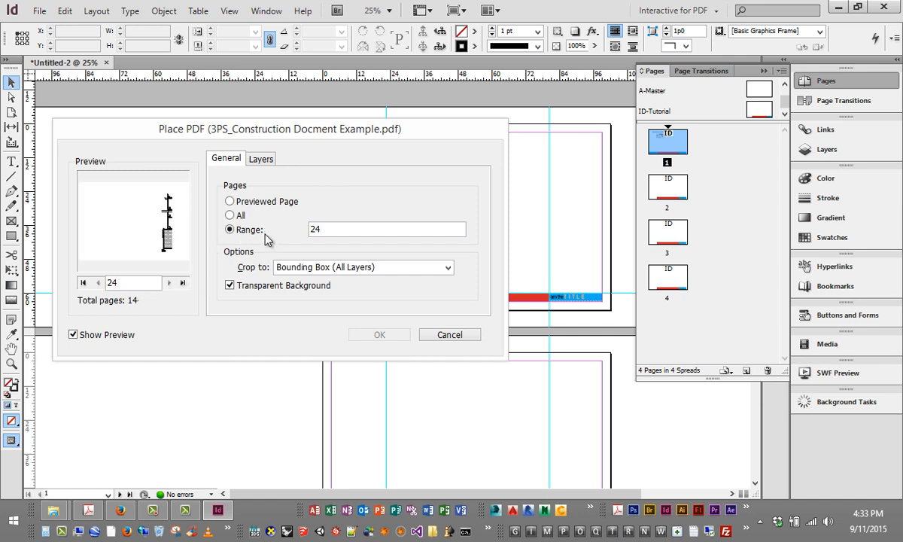
# Extend the PDF import range to 24-27 and load the pages for placement.
pyautogui.click(326, 230)
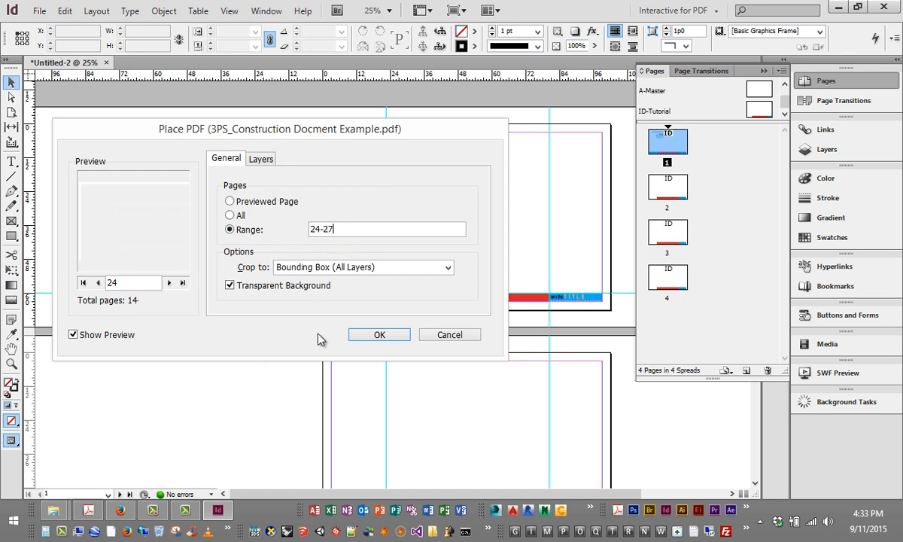
pyautogui.click(366, 339)
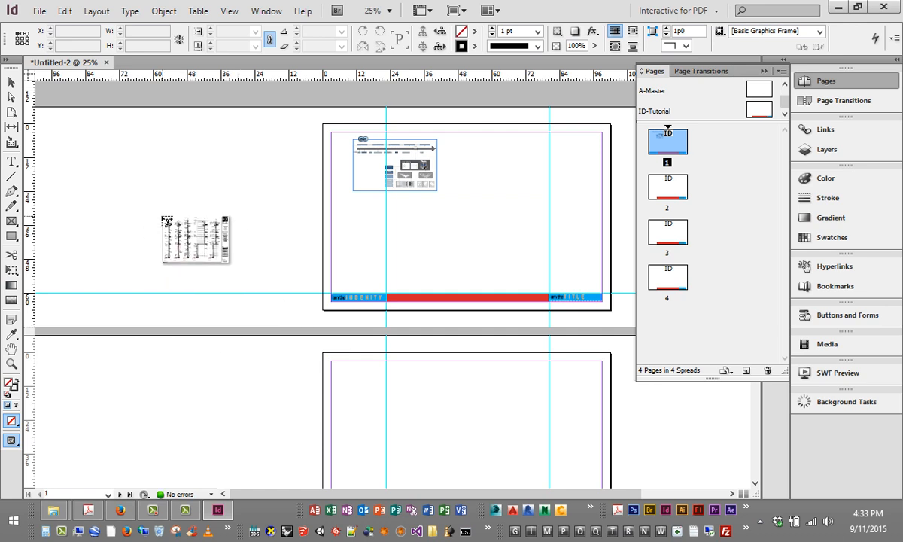
# Place page 24 in a frame about 2p6 by 1p10 on the pasteboard left of page 1, and page 25 full size at X -64p3, Y 31p9.
pyautogui.moveTo(88, 179); pyautogui.dragTo(96, 185)
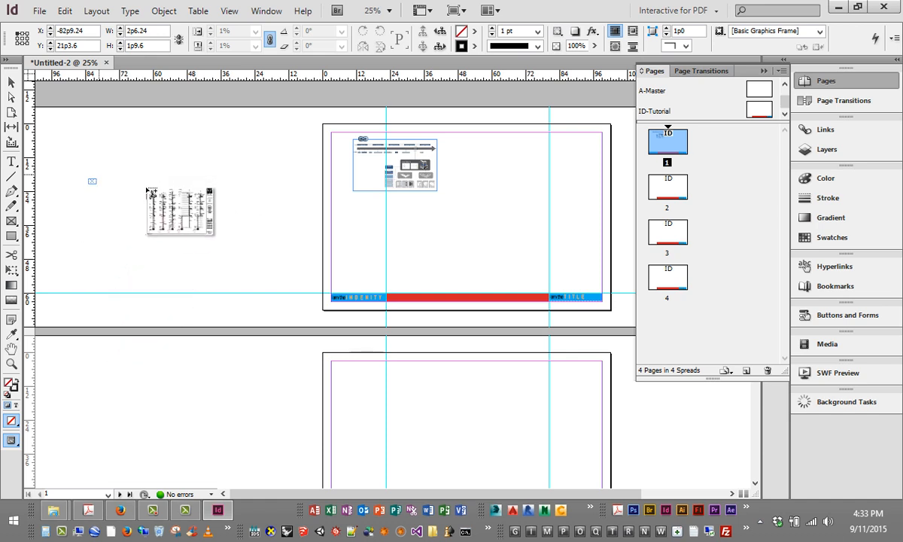
pyautogui.click(141, 213)
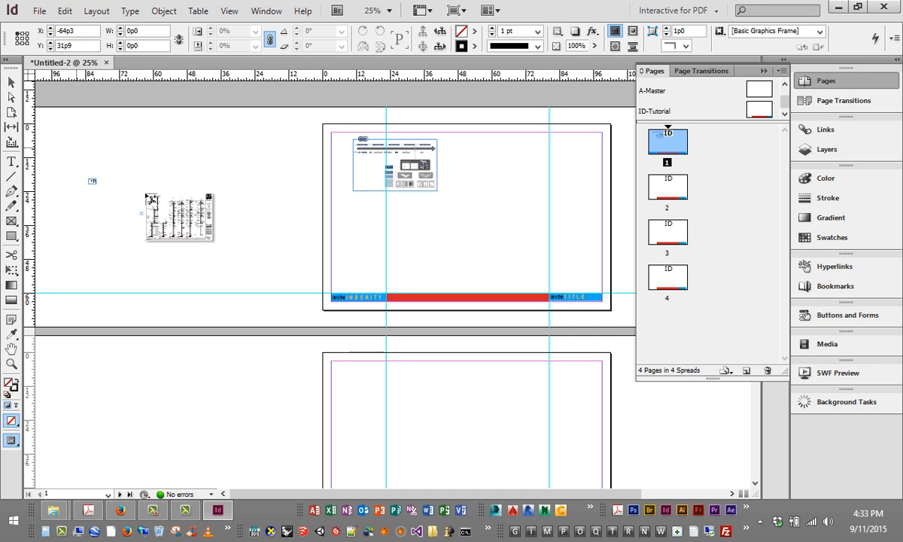
# Try placing the remaining loaded PDF pages at full size from the pasteboard across page 1, and undo those placements.
pyautogui.moveTo(222, 216); pyautogui.dragTo(231, 190)
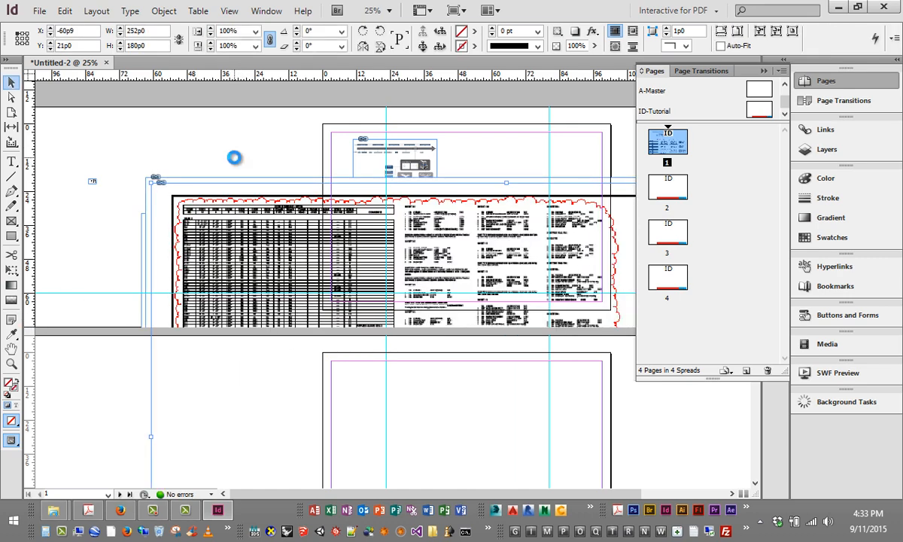
pyautogui.hotkey('ctrl', 'z')
pyautogui.hotkey('ctrl', 'z')
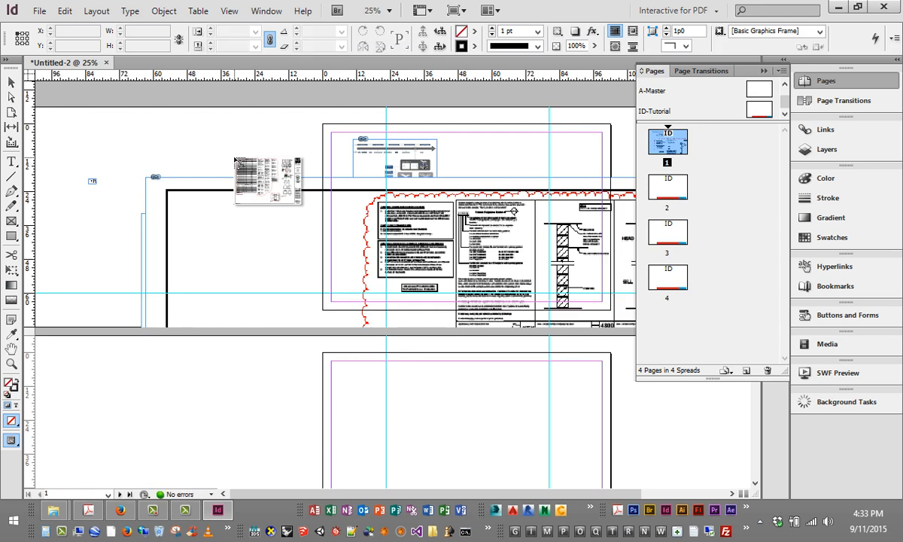
pyautogui.press('Escape')
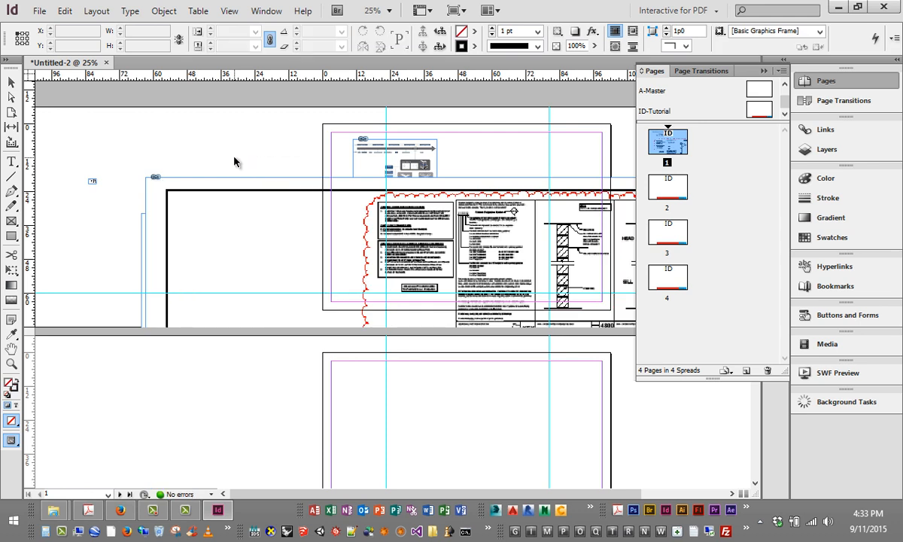
pyautogui.hotkey('ctrl', 'z')
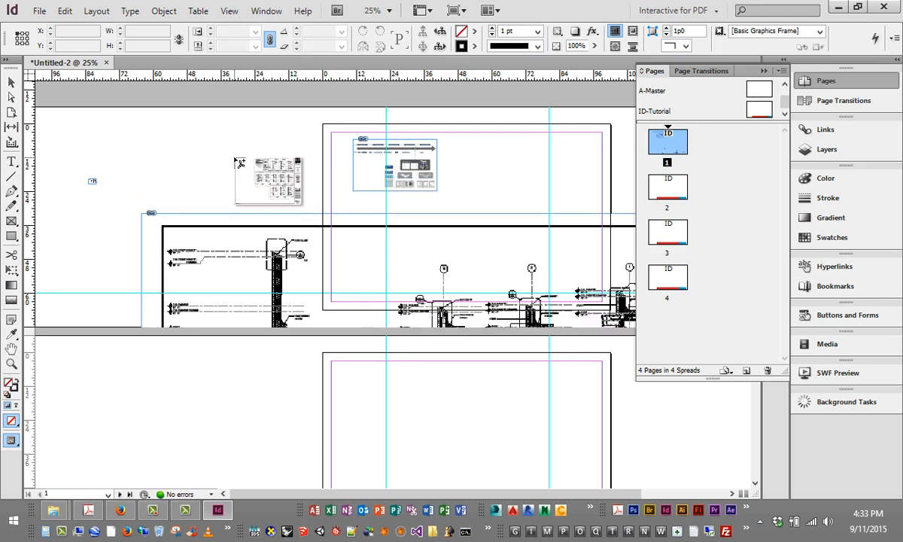
# Undo the last placement and place the remaining loaded PDF pages full size on the spreads of pages 1, 2 and 3.
pyautogui.press('Escape')
pyautogui.hotkey('ctrl', 'z')
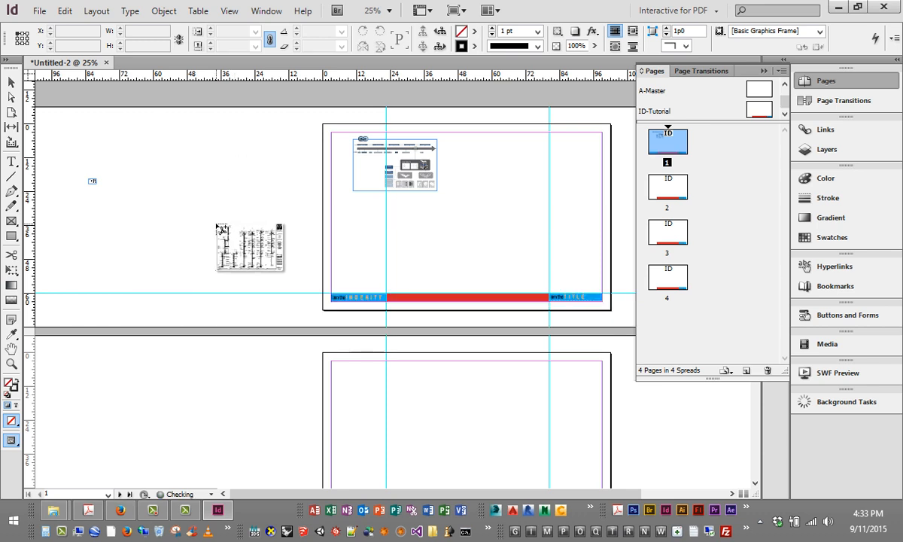
pyautogui.scroll(-2, 286, 316)
pyautogui.scroll(2, 248, 309)
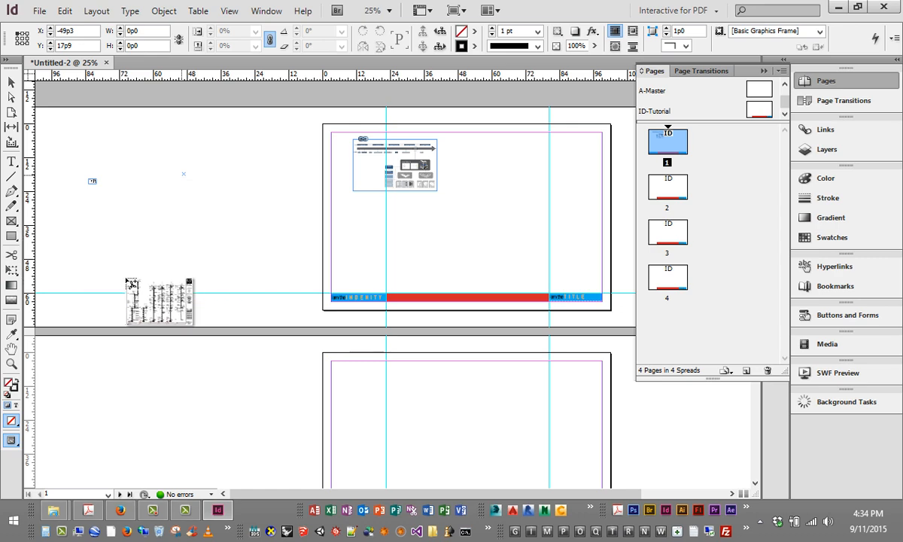
pyautogui.click(122, 280)
pyautogui.scroll(-2, 117, 252)
pyautogui.click(131, 264)
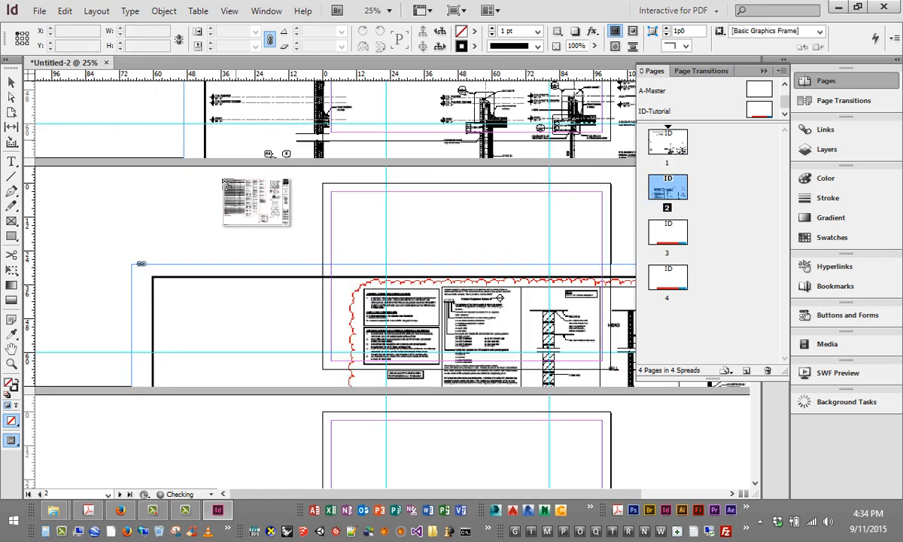
pyautogui.scroll(-3, 214, 264)
pyautogui.click(171, 173)
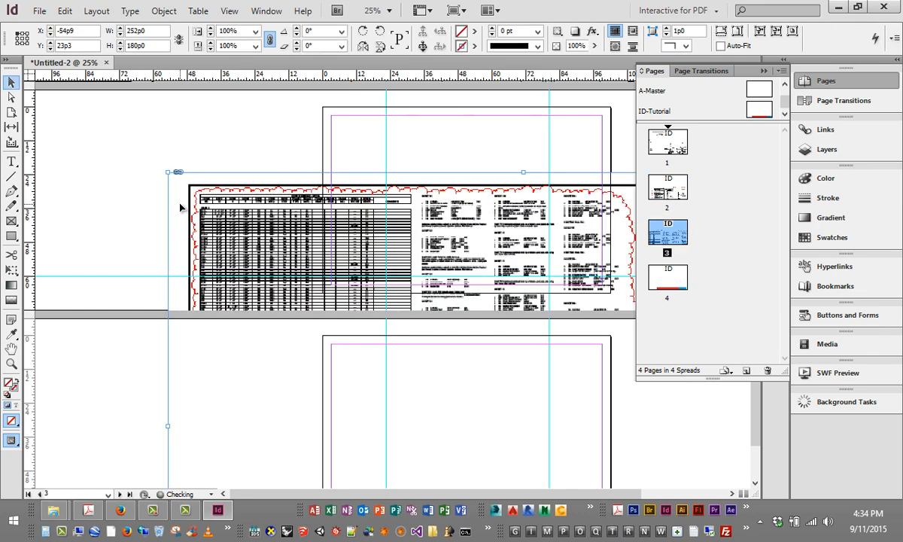
# Scale the full-size section drawing on the first spread down proportionally and position it on the pasteboard left of page 1.
pyautogui.scroll(4, 353, 411)
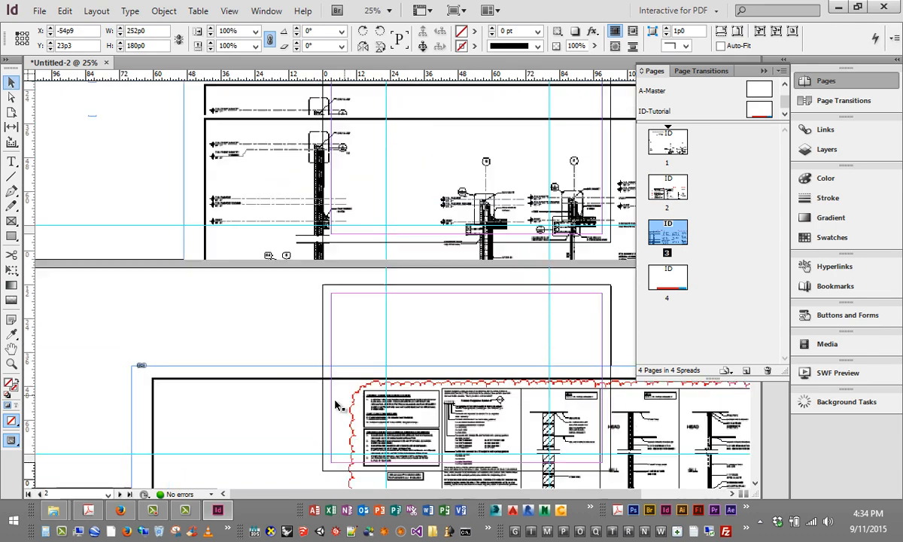
pyautogui.moveTo(417, 229)
pyautogui.mouseDown()
pyautogui.moveTo(234, 197)
pyautogui.moveTo(365, 197)
pyautogui.moveTo(296, 178)
pyautogui.mouseUp()
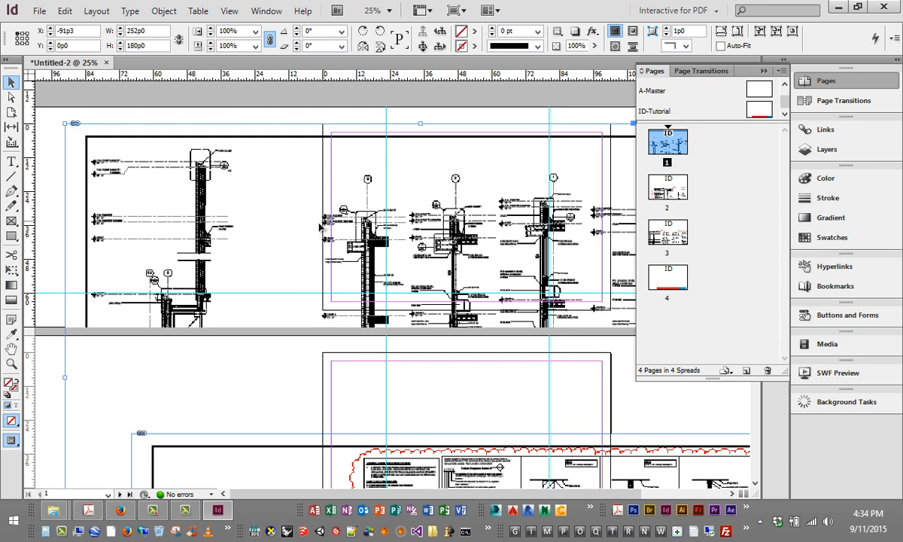
pyautogui.moveTo(66, 124); pyautogui.dragTo(348, 326)
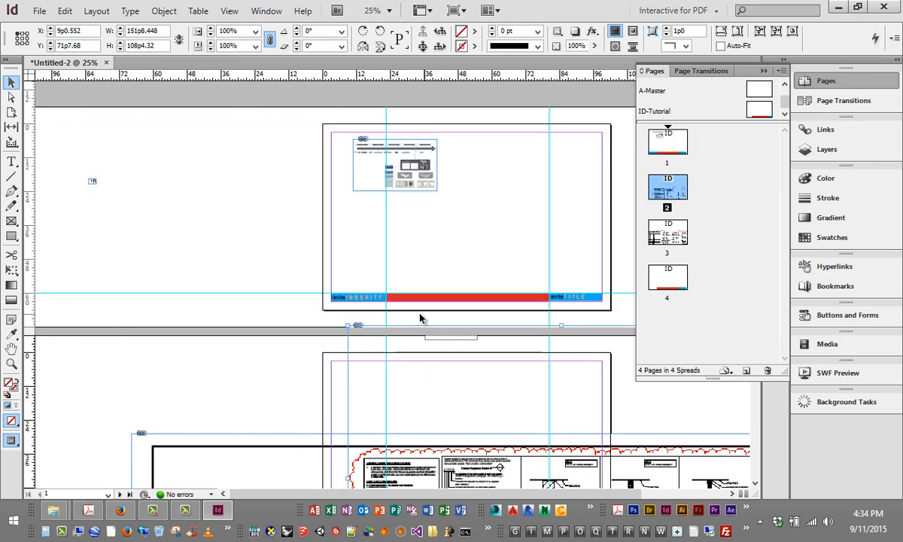
pyautogui.moveTo(433, 329)
pyautogui.mouseDown()
pyautogui.moveTo(218, 211)
pyautogui.moveTo(179, 167)
pyautogui.mouseUp()
pyautogui.moveTo(261, 219); pyautogui.dragTo(216, 203)
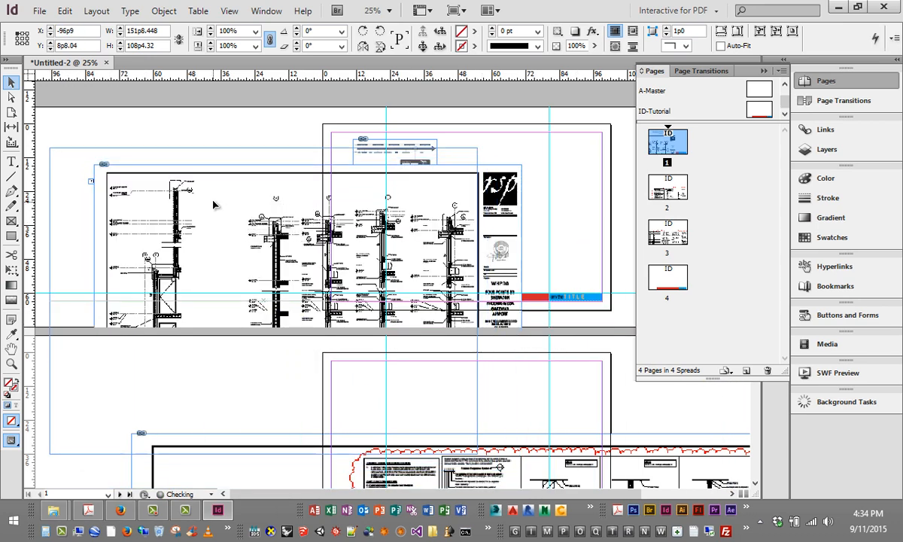
pyautogui.moveTo(47, 148)
pyautogui.mouseDown()
pyautogui.moveTo(252, 290)
pyautogui.moveTo(250, 229)
pyautogui.moveTo(169, 130)
pyautogui.moveTo(236, 197)
pyautogui.moveTo(186, 157)
pyautogui.mouseUp()
# Move the page 2 drawing to the first spread at X -97p3, Y 49p3 and scale it to 25%.
pyautogui.moveTo(436, 442); pyautogui.dragTo(351, 269)
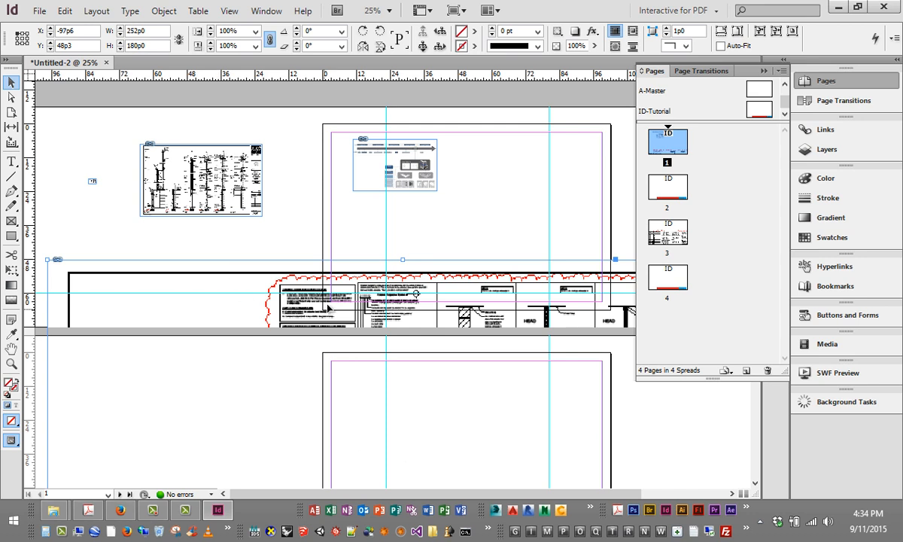
pyautogui.moveTo(328, 308); pyautogui.dragTo(329, 311)
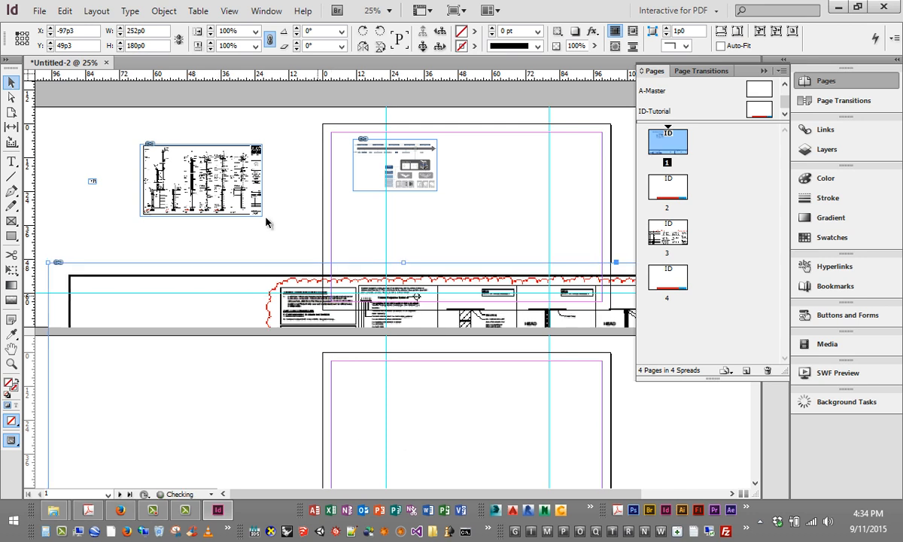
pyautogui.click(239, 34)
pyautogui.write('25')
pyautogui.press('Return')
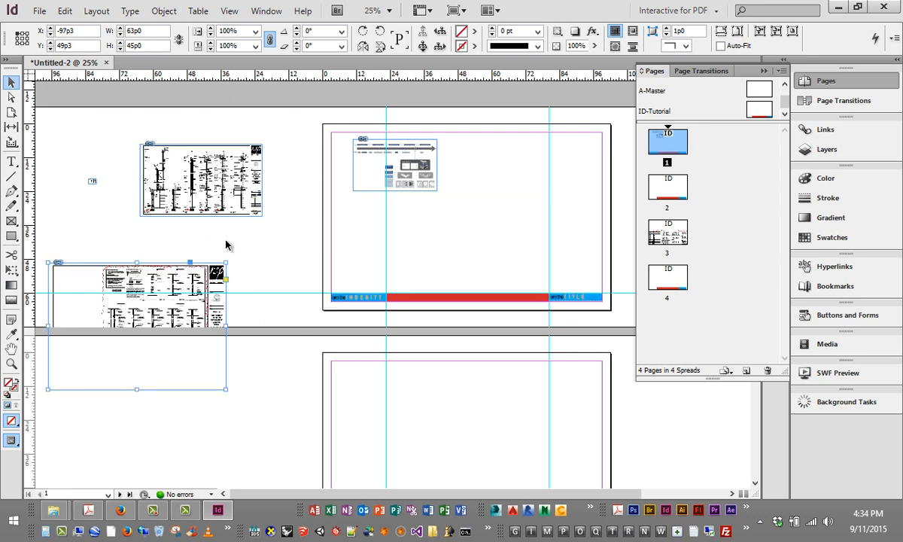
# Position the 63p0 by 45p0 drawing beneath the smaller one on the pasteboard and group the two drawings.
pyautogui.moveTo(209, 285); pyautogui.dragTo(267, 251)
pyautogui.click(303, 198)
pyautogui.moveTo(304, 186); pyautogui.dragTo(240, 253)
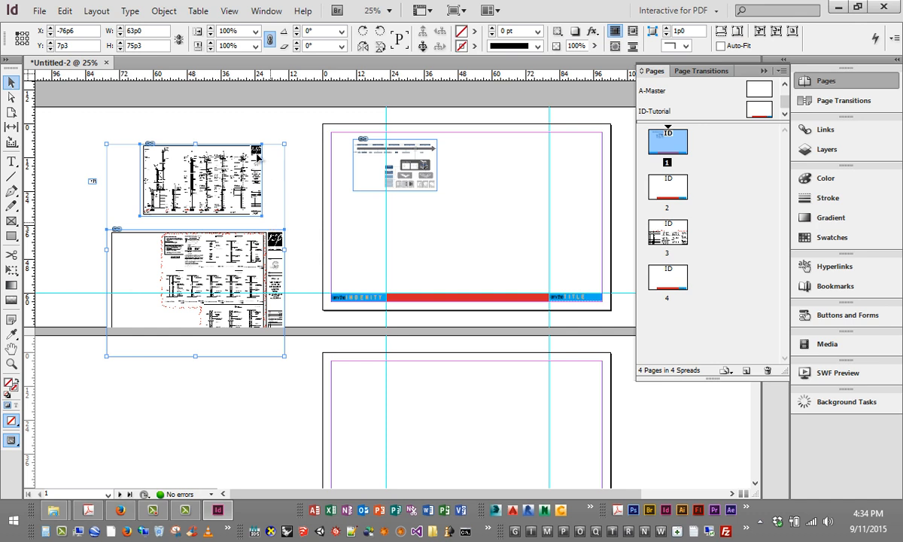
pyautogui.click(164, 11)
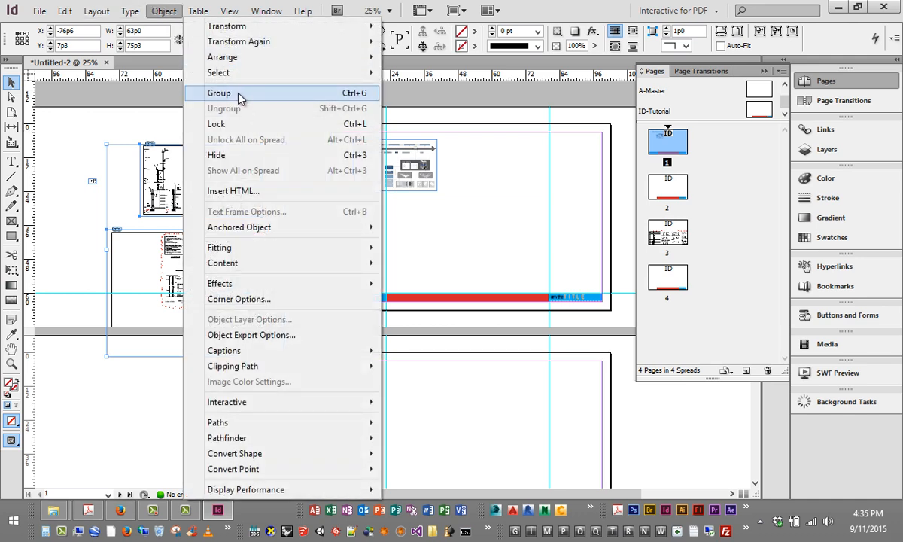
pyautogui.click(239, 93)
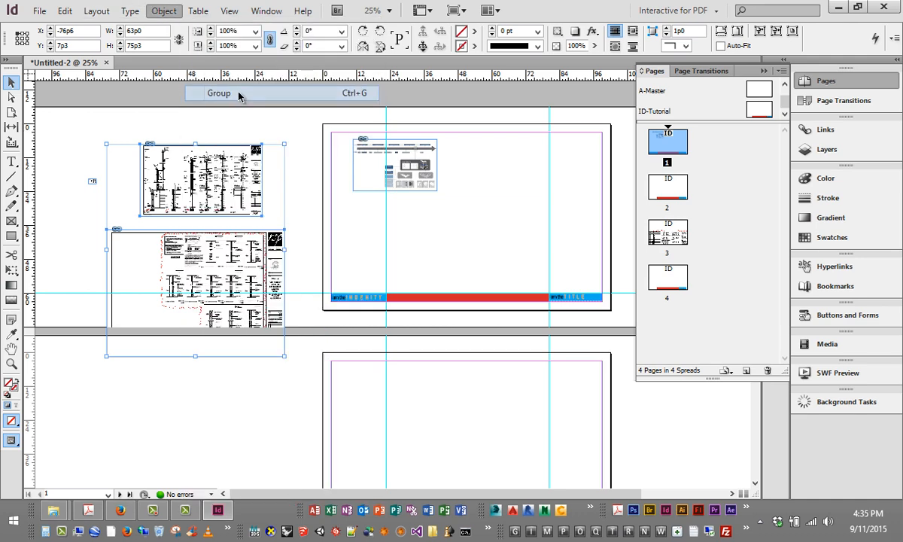
# Try to move the upper drawing's content out of its frame in the group, and undo that move.
pyautogui.click(296, 144)
pyautogui.moveTo(194, 189); pyautogui.dragTo(344, 243)
pyautogui.click(360, 249)
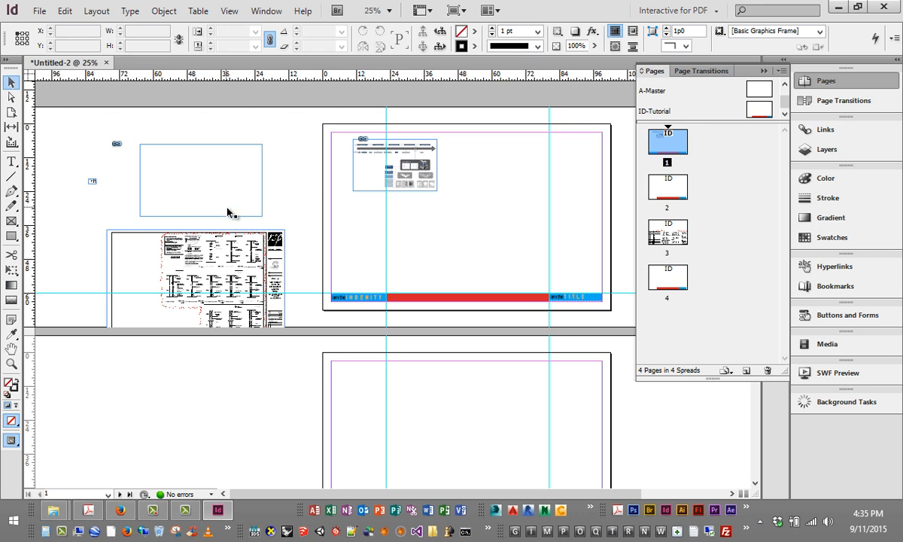
pyautogui.hotkey('ctrl', 'z')
pyautogui.click(203, 121)
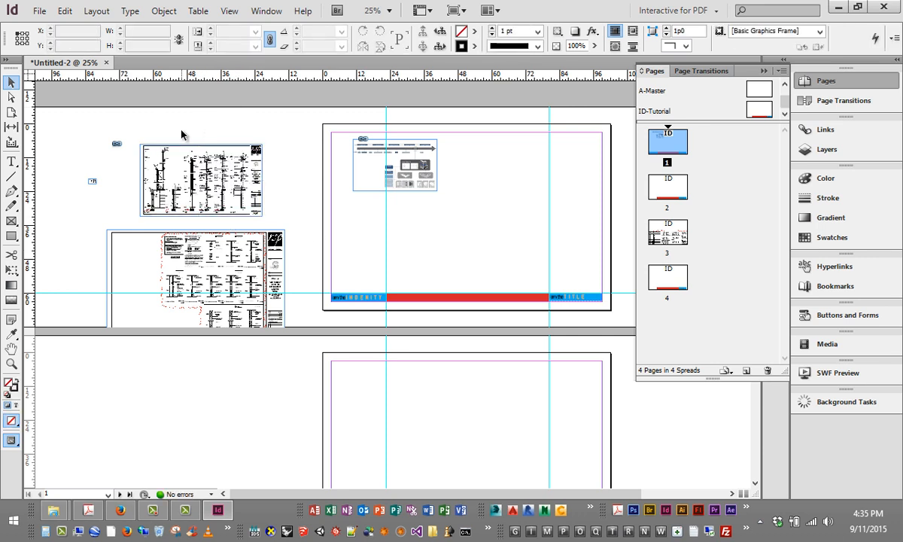
# Move the drawing group onto page 1, scale it to about 41p7 by 49p8 and fit it beside the image above the footer.
pyautogui.click(184, 160)
pyautogui.moveTo(200, 209); pyautogui.dragTo(491, 188)
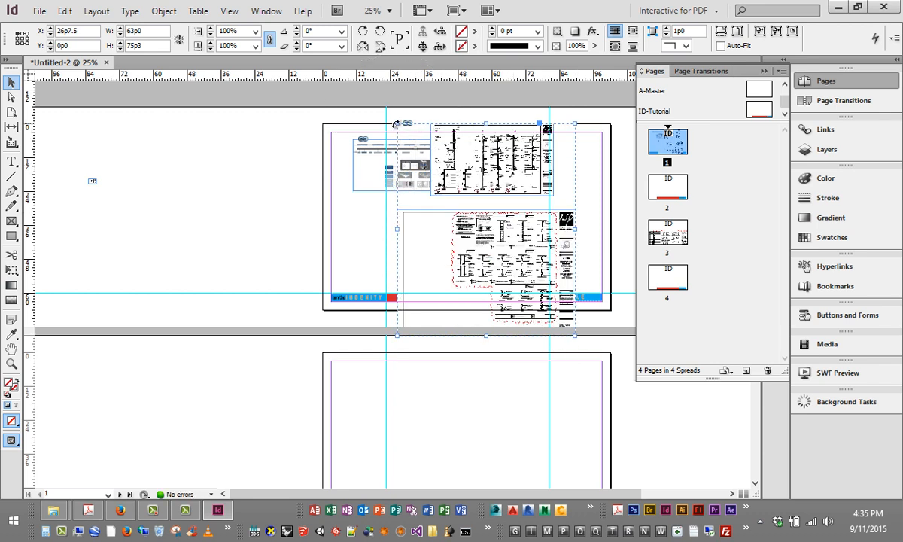
pyautogui.moveTo(398, 124); pyautogui.dragTo(490, 196)
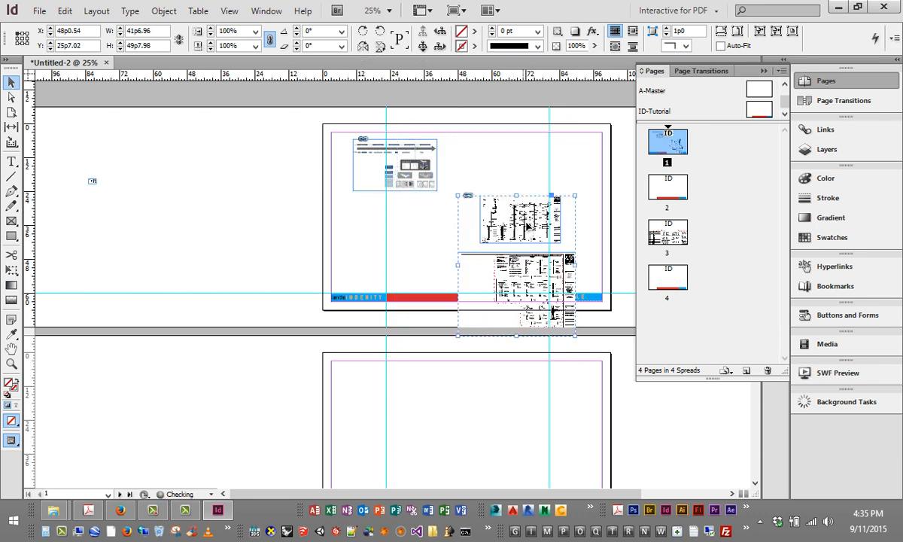
pyautogui.moveTo(527, 228); pyautogui.dragTo(566, 183)
pyautogui.click(518, 127)
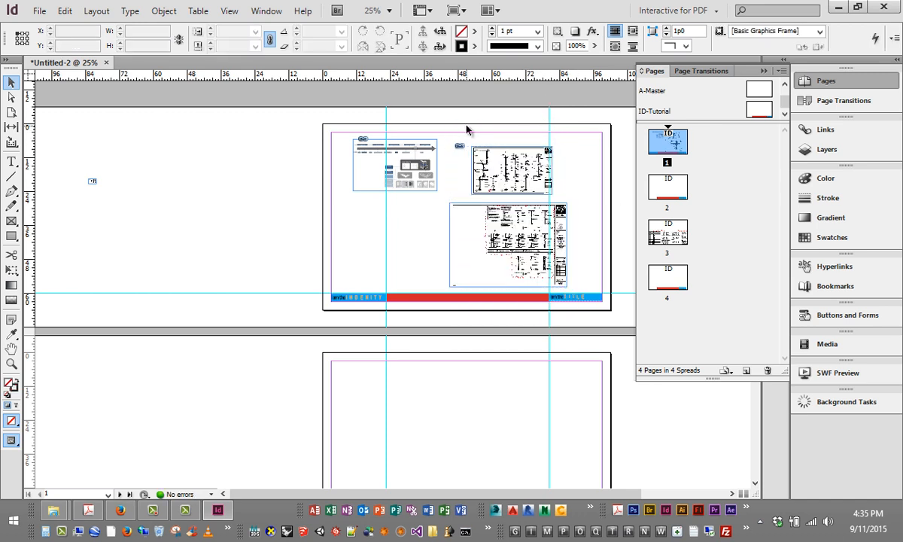
# Lock the image and the drawing group on page 1, and check the option for unlocking everything on the spread.
pyautogui.moveTo(510, 99); pyautogui.dragTo(364, 229)
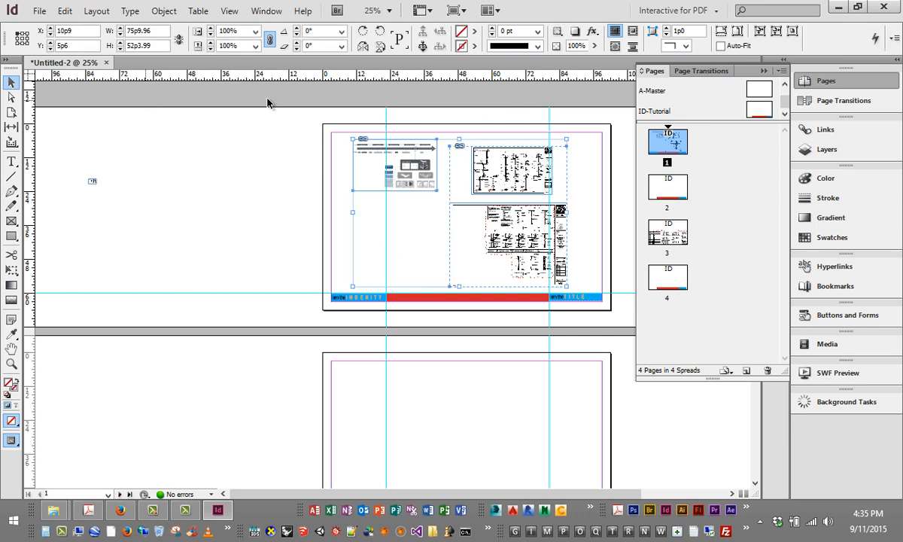
pyautogui.click(403, 114)
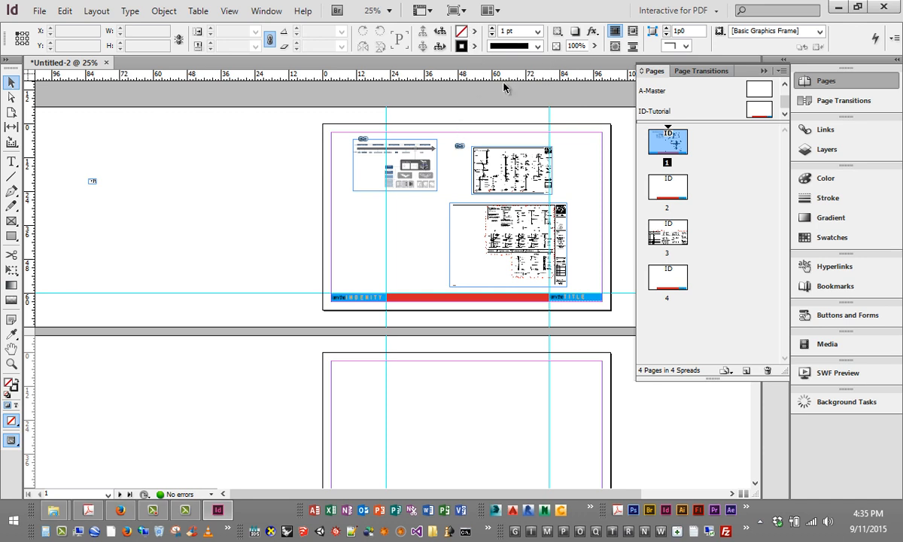
pyautogui.moveTo(481, 113); pyautogui.dragTo(391, 224)
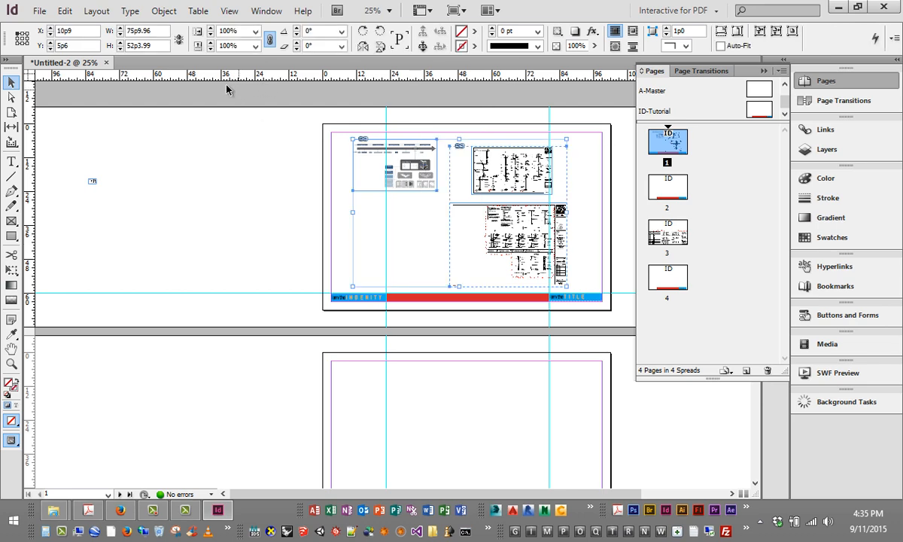
pyautogui.click(164, 10)
pyautogui.click(216, 122)
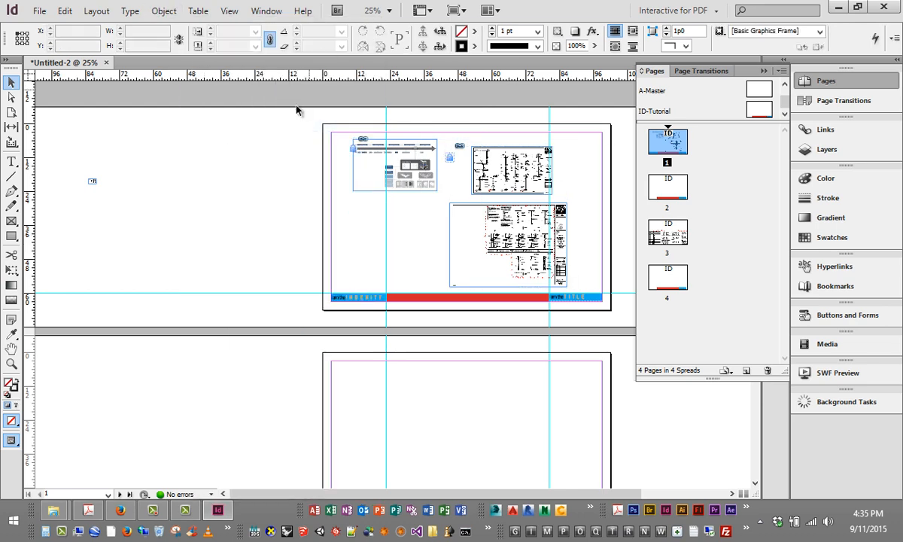
pyautogui.click(164, 11)
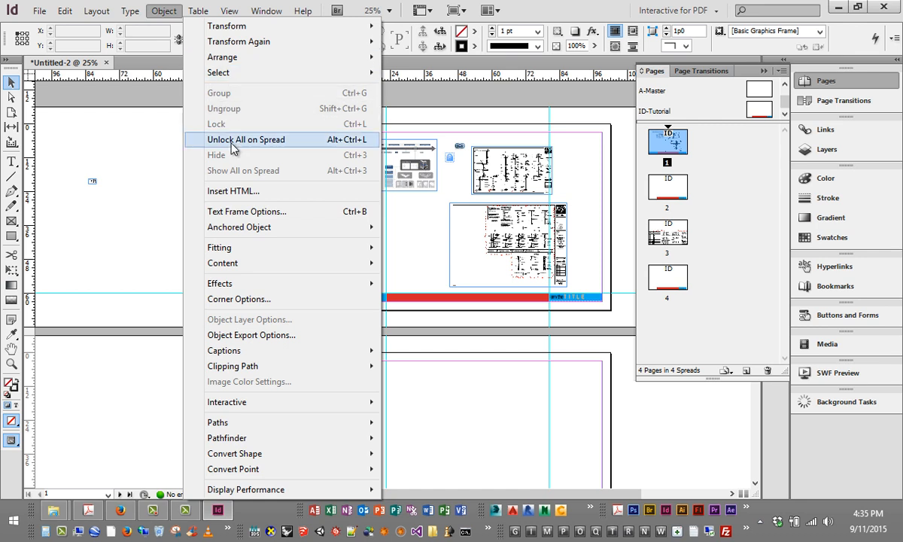
pyautogui.click(132, 122)
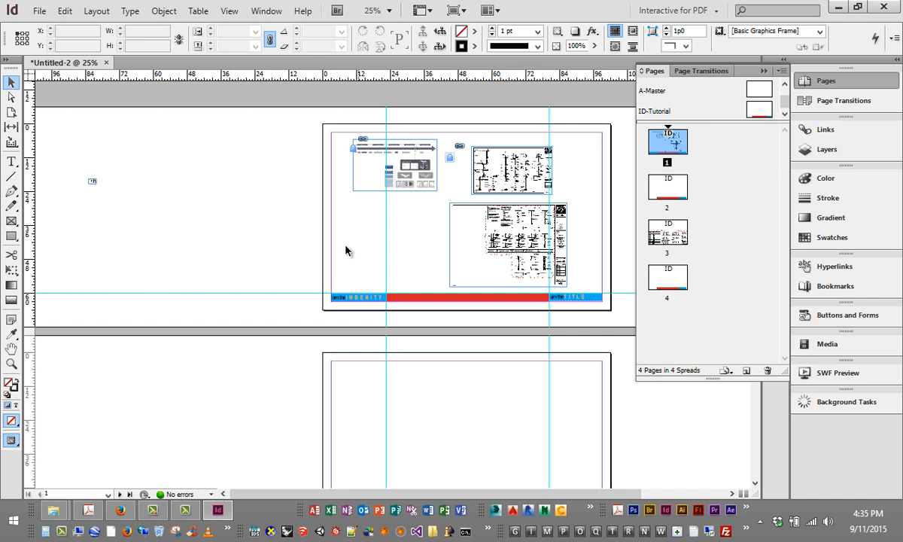
# Draw a vertical line below the image on page 1 and a horizontal line about 18p9 long from its lower end.
pyautogui.click(13, 179)
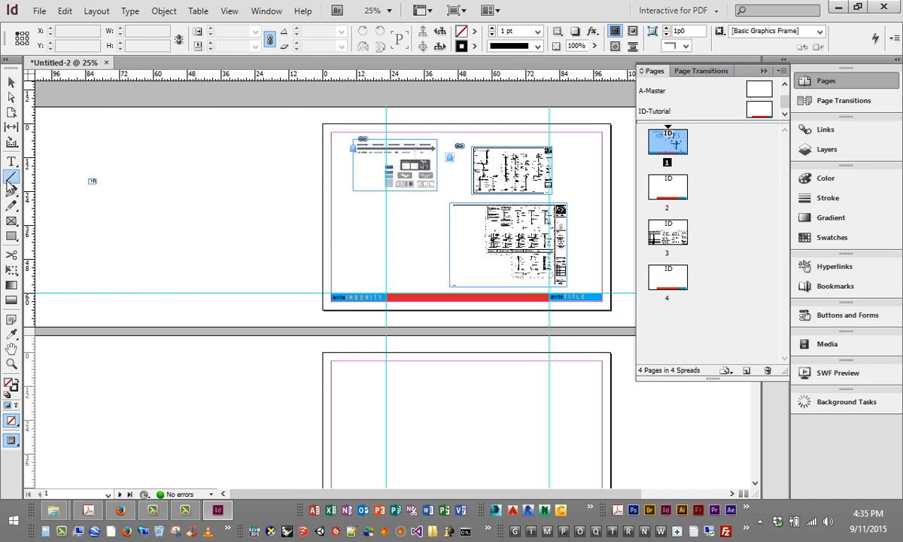
pyautogui.moveTo(353, 212)
pyautogui.mouseDown()
pyautogui.moveTo(352, 273)
pyautogui.moveTo(406, 269)
pyautogui.mouseUp()
pyautogui.hotkey('ctrl', '=')
pyautogui.hotkey('ctrl', '=')
pyautogui.hotkey('ctrl', '=')
pyautogui.hotkey('ctrl', '=')
pyautogui.hotkey('ctrl', '=')
pyautogui.hotkey('ctrl', '=')
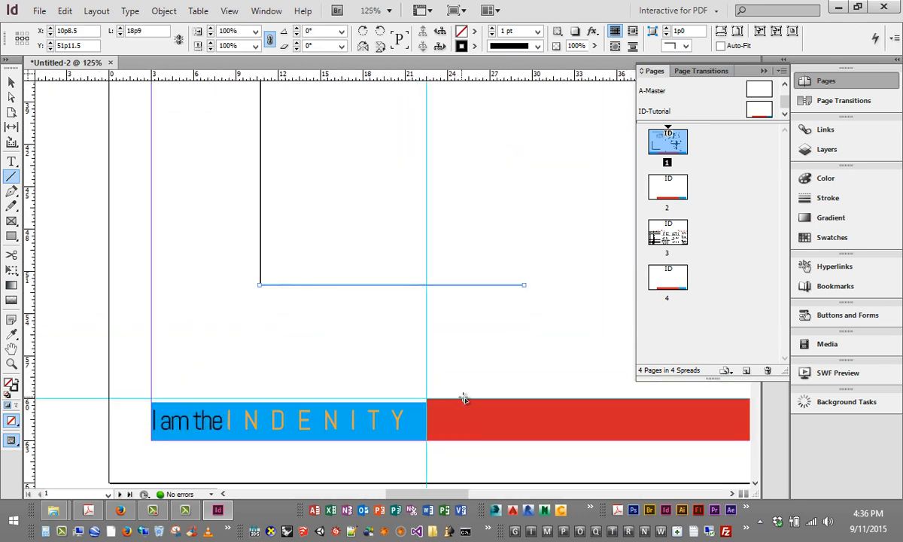
pyautogui.scroll(3, 462, 399)
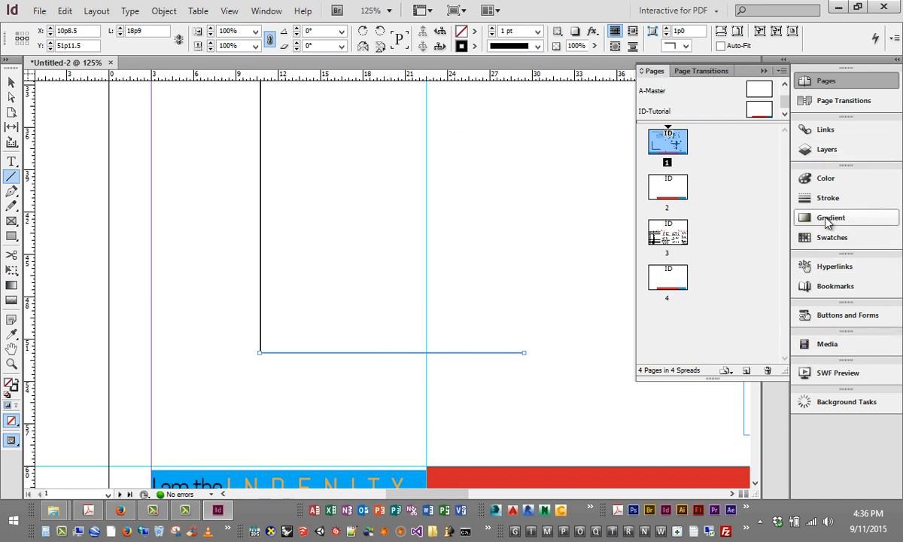
# Give the horizontal line a Curved arrowhead at its start and a Simple arrowhead at its end.
pyautogui.click(825, 198)
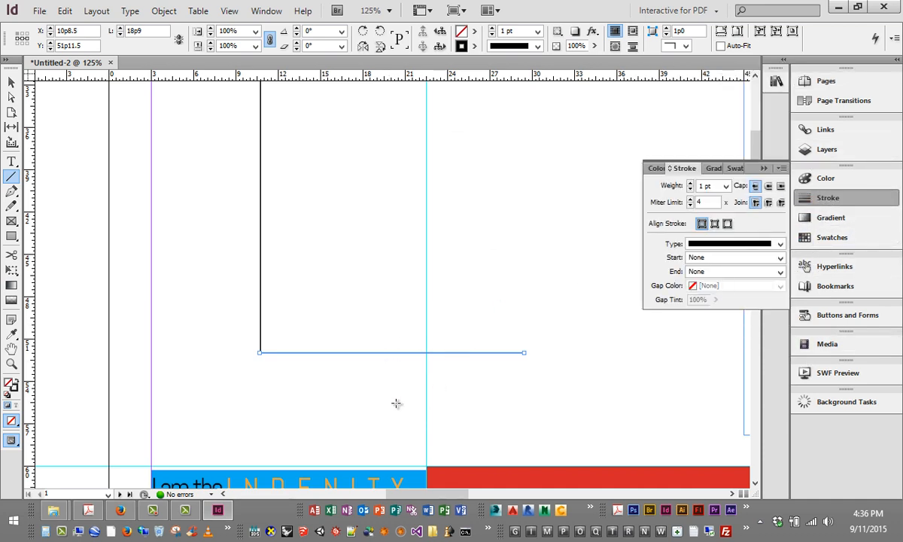
pyautogui.click(781, 167)
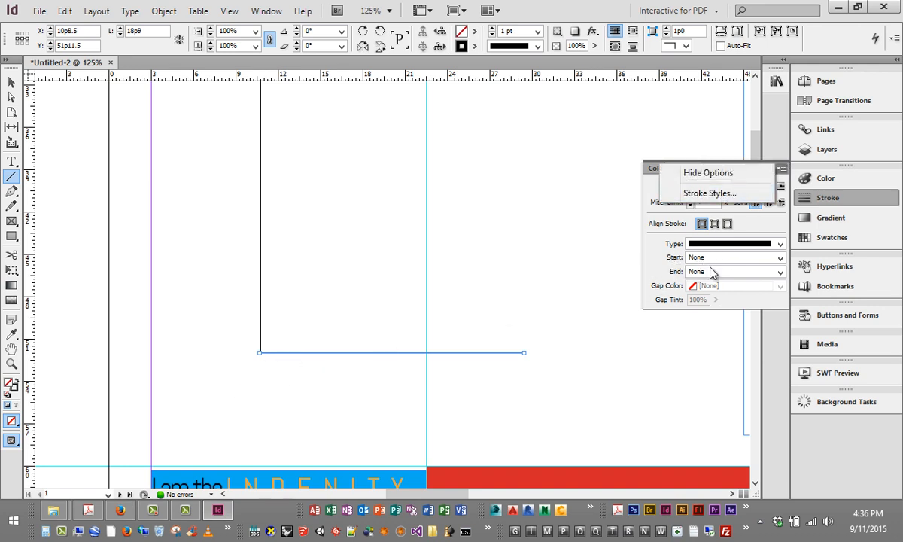
pyautogui.click(780, 257)
pyautogui.click(780, 257)
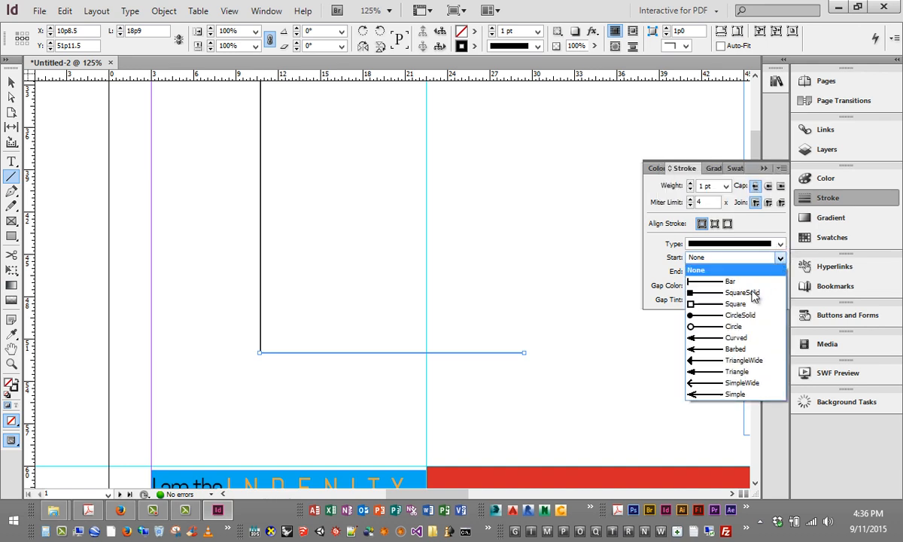
pyautogui.click(723, 337)
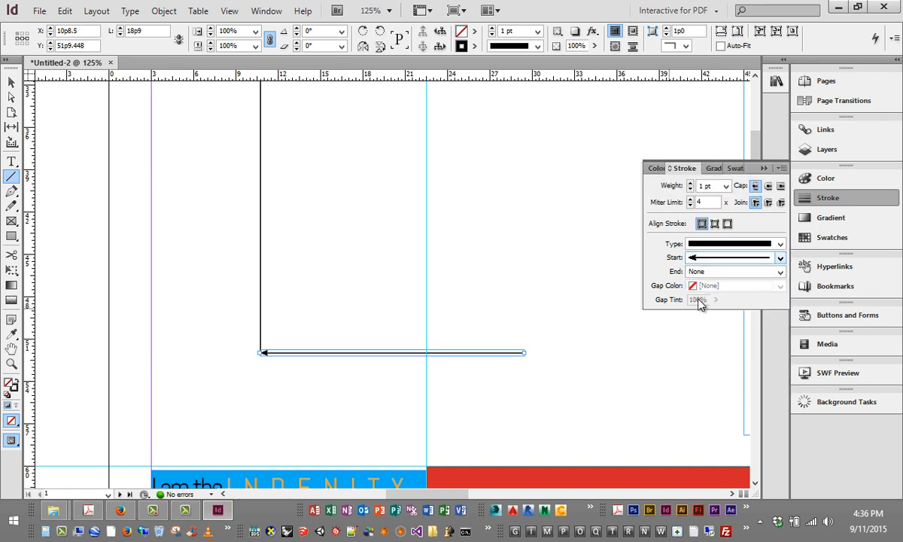
pyautogui.click(780, 273)
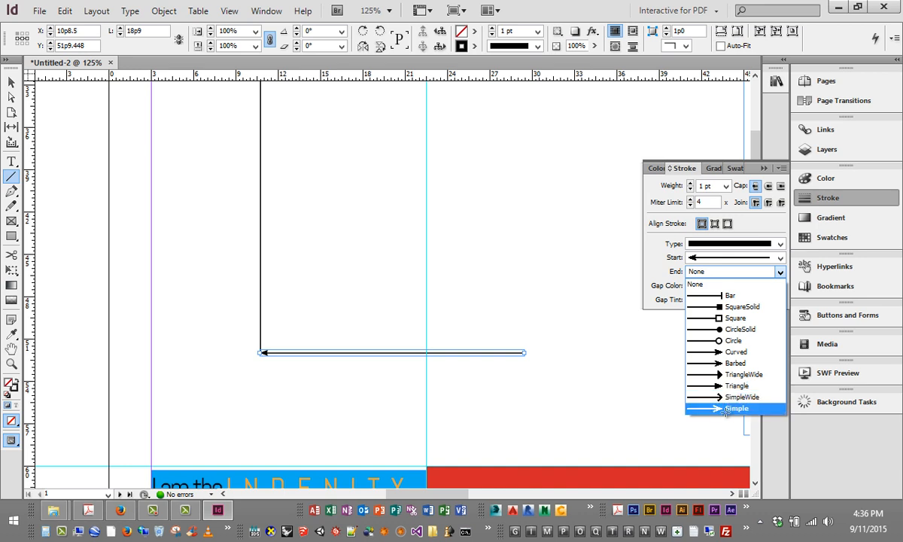
pyautogui.click(725, 408)
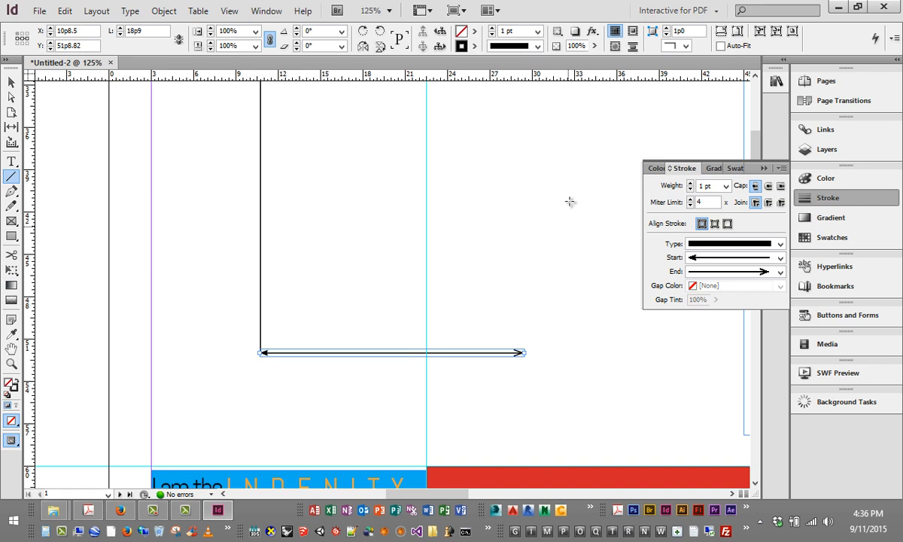
pyautogui.hotkey('ctrl', '-')
pyautogui.hotkey('ctrl', '-')
pyautogui.hotkey('ctrl', '-')
pyautogui.hotkey('ctrl', '-')
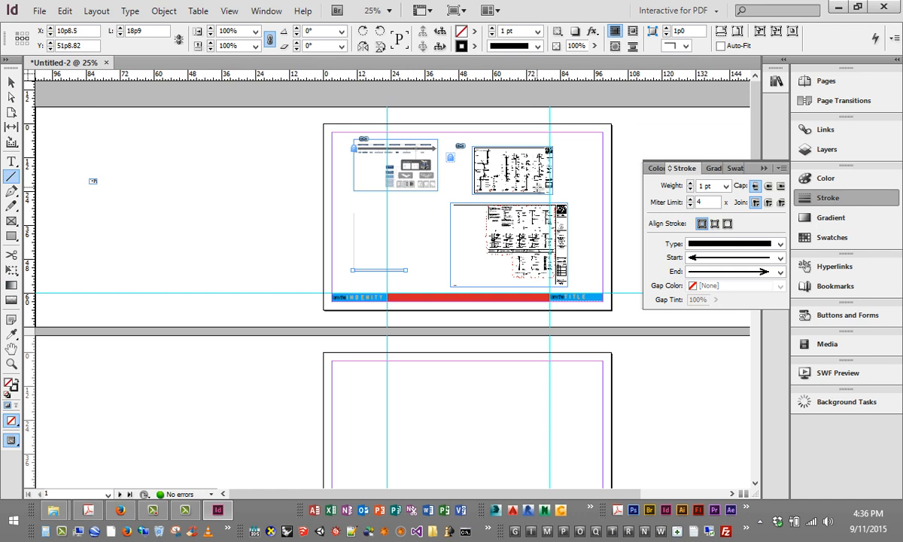
# Deselect the horizontal line on page 1 and inspect its arrowheads up close.
pyautogui.click(12, 82)
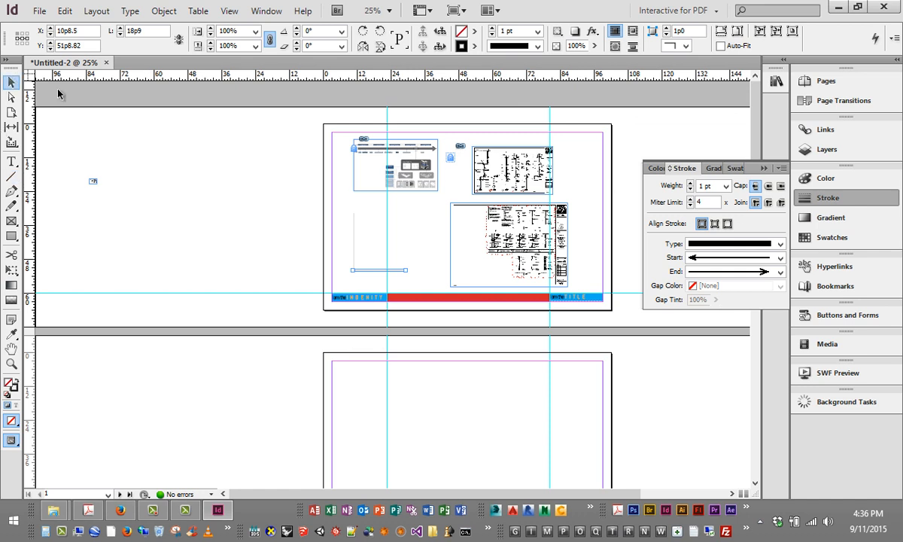
pyautogui.click(247, 113)
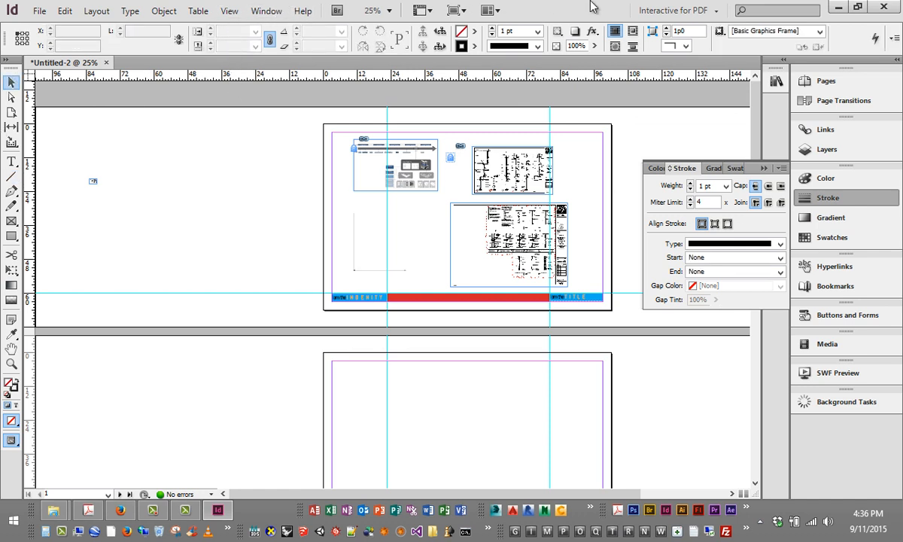
pyautogui.click(234, 10)
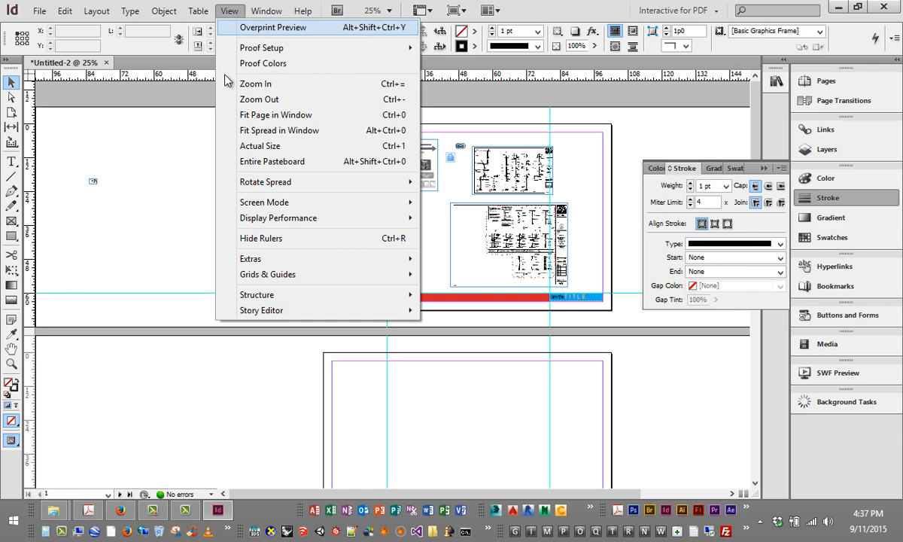
pyautogui.press('Escape')
pyautogui.hotkey('ctrl', '2')
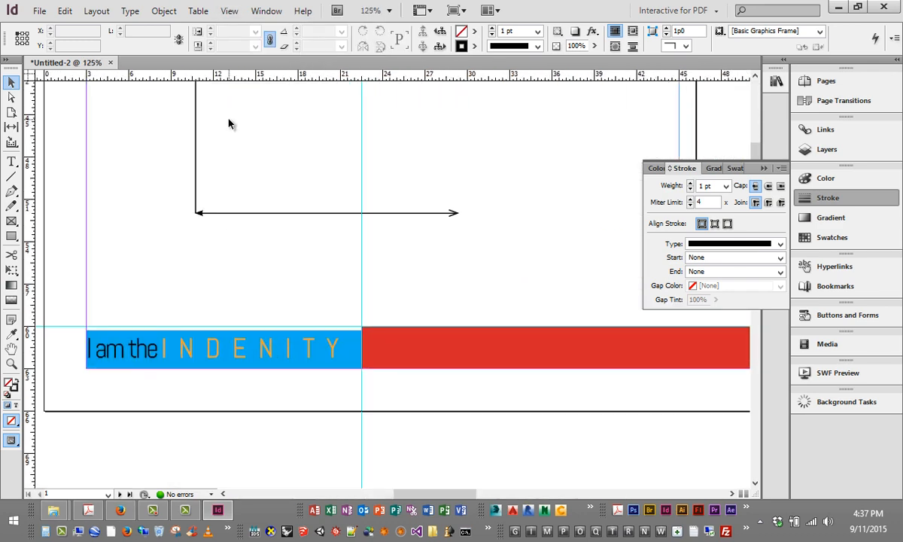
# Turn on Overprint Preview and inspect the wall section details in the placed drawing at 600% and 300% magnification.
pyautogui.scroll(-3, 358, 391)
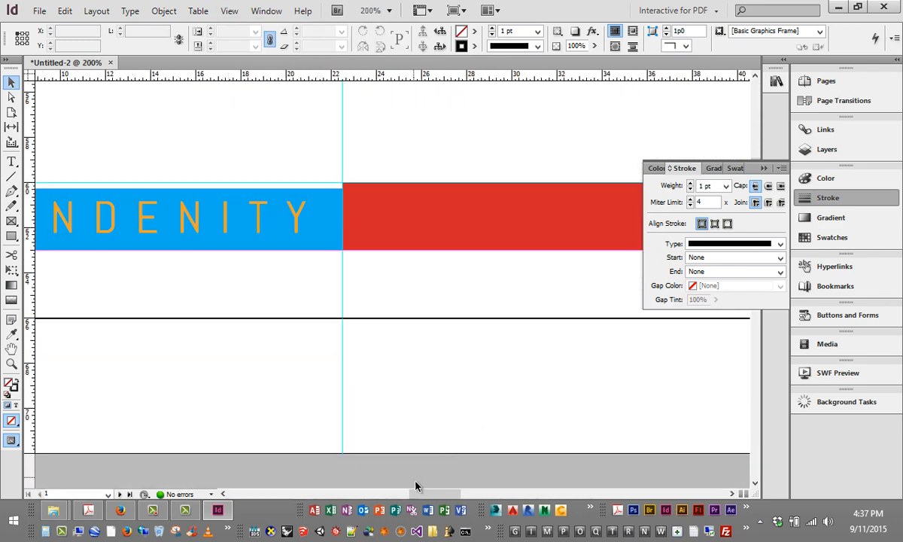
pyautogui.moveTo(433, 494); pyautogui.dragTo(490, 494)
pyautogui.scroll(10, 448, 417)
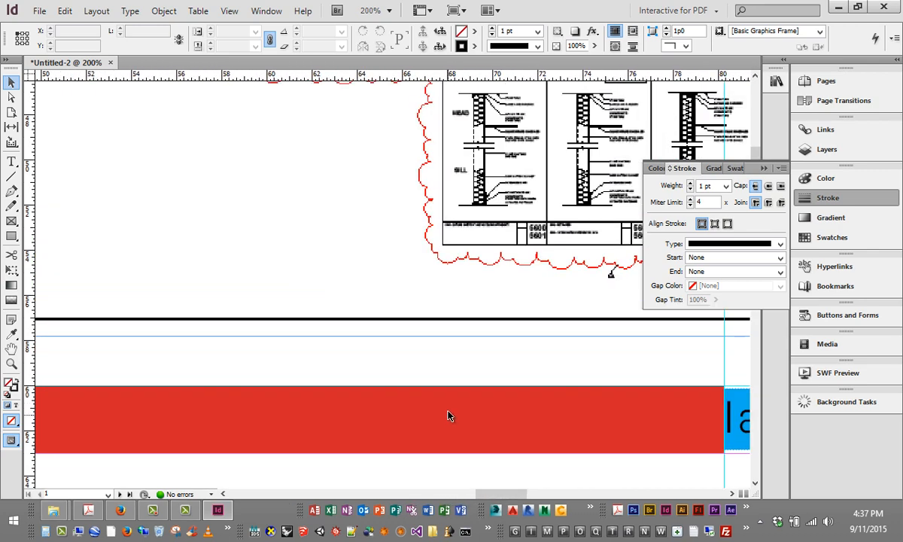
pyautogui.scroll(4, 479, 297)
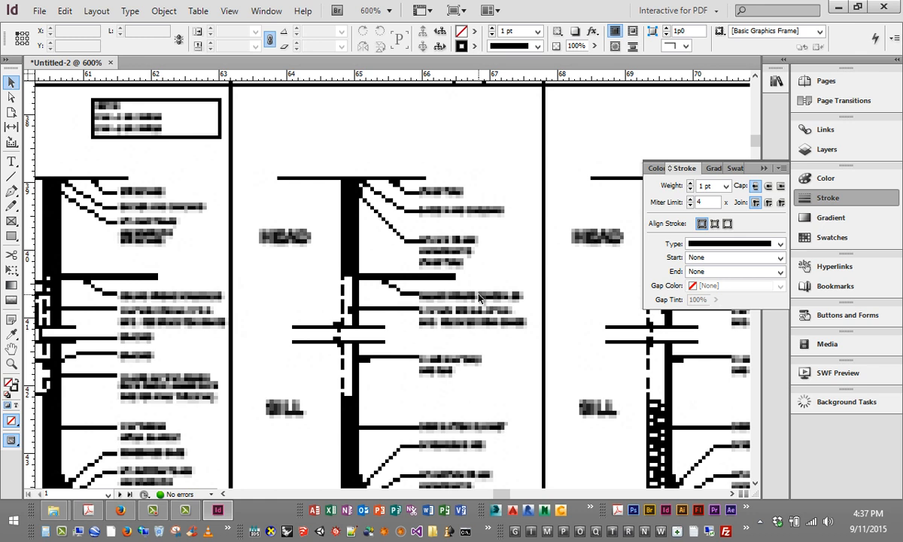
pyautogui.click(233, 12)
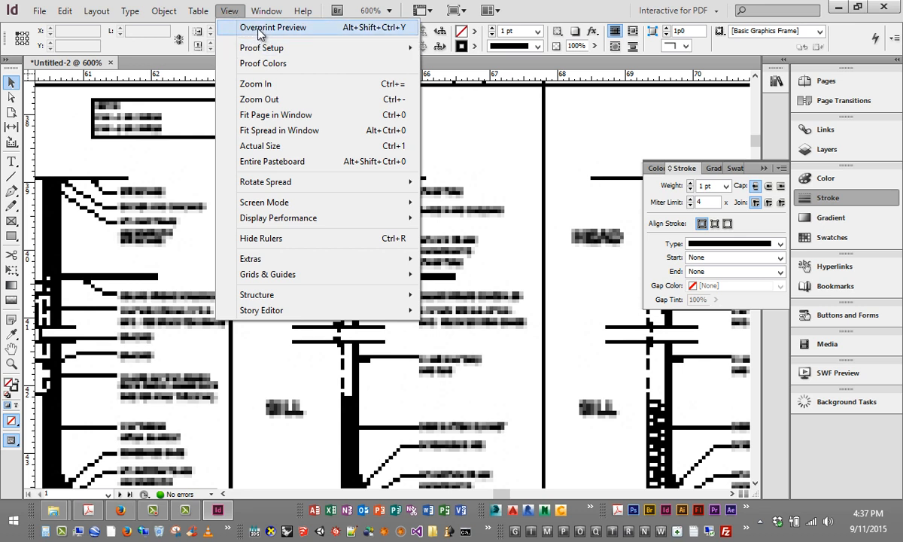
pyautogui.click(257, 31)
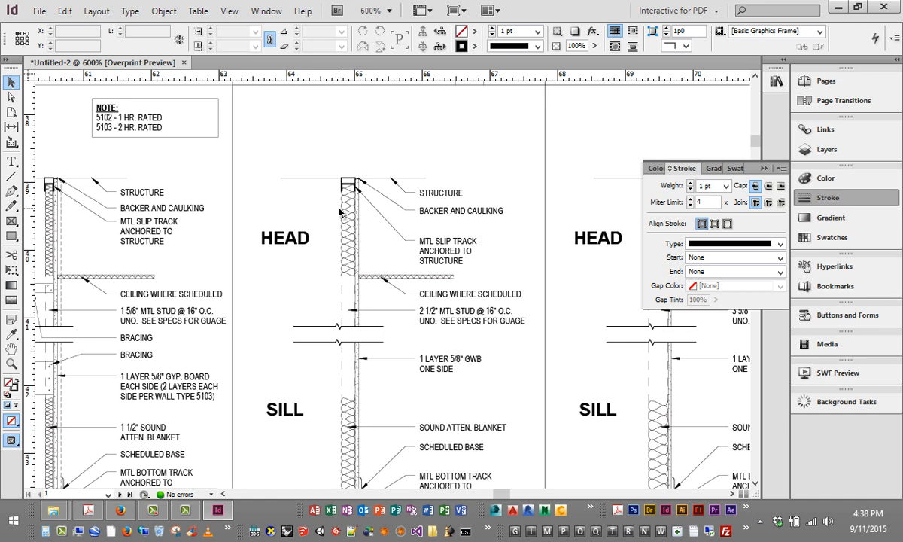
pyautogui.hotkey('ctrl', '-')
pyautogui.hotkey('ctrl', '-')
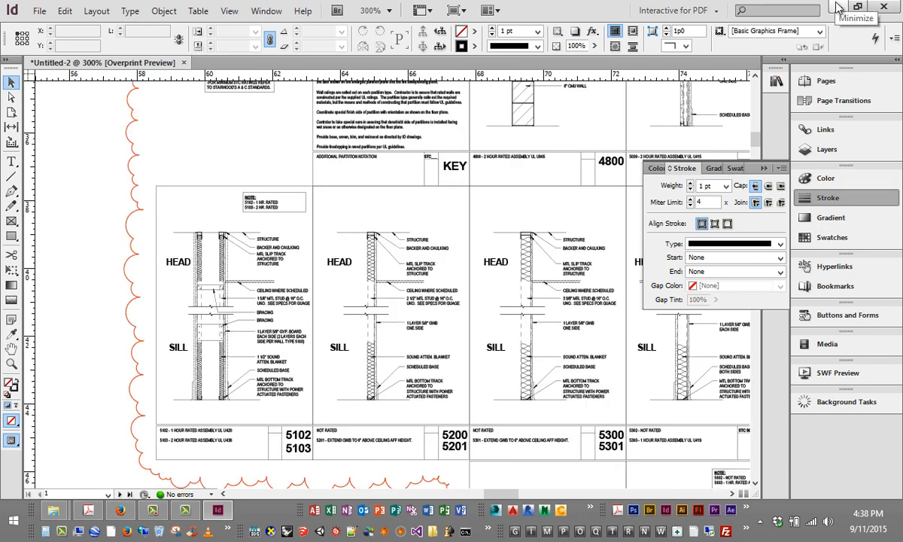
pyautogui.click(837, 7)
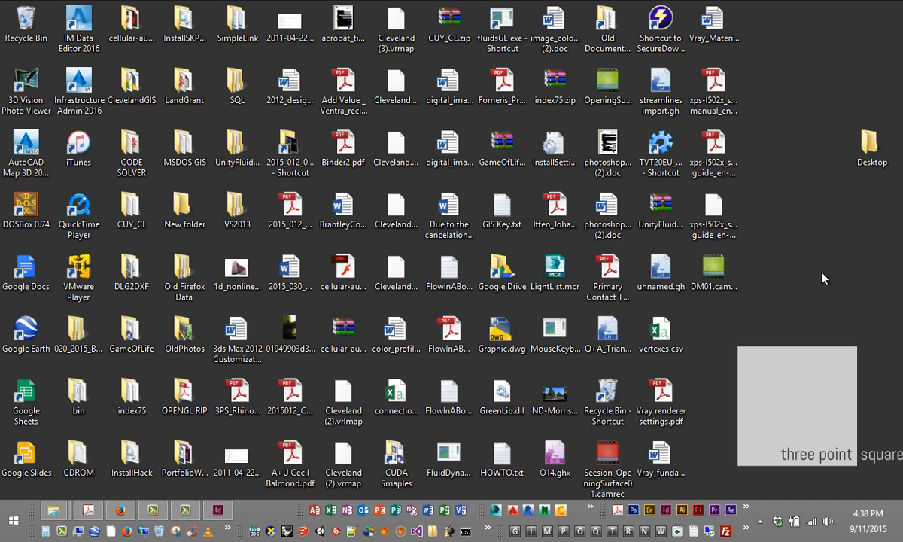
pyautogui.click(218, 509)
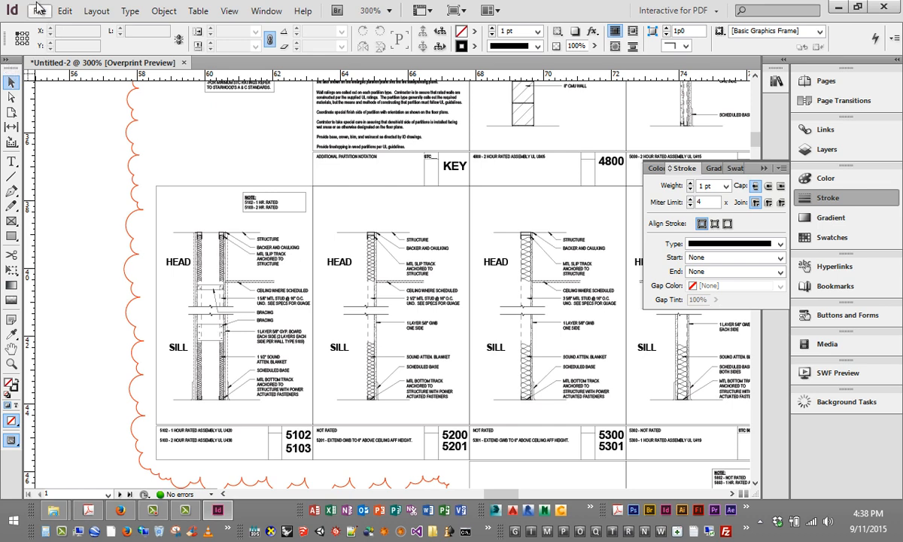
# Start packaging the entire publication and agree to save the document first.
pyautogui.click(39, 14)
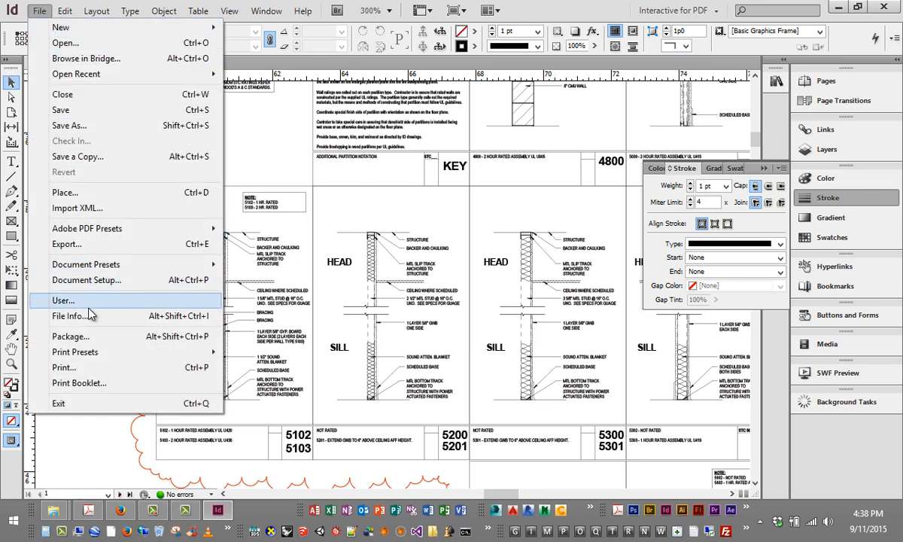
pyautogui.click(83, 339)
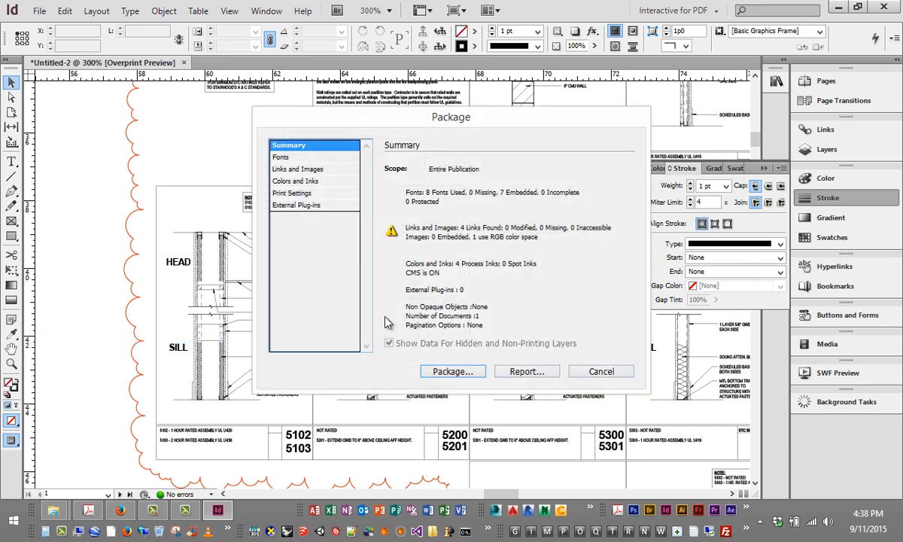
pyautogui.click(438, 371)
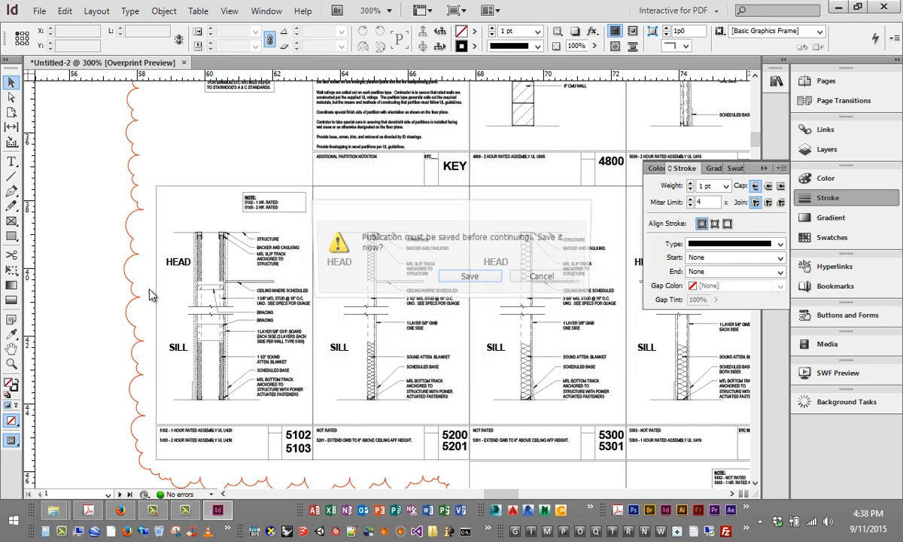
pyautogui.click(468, 277)
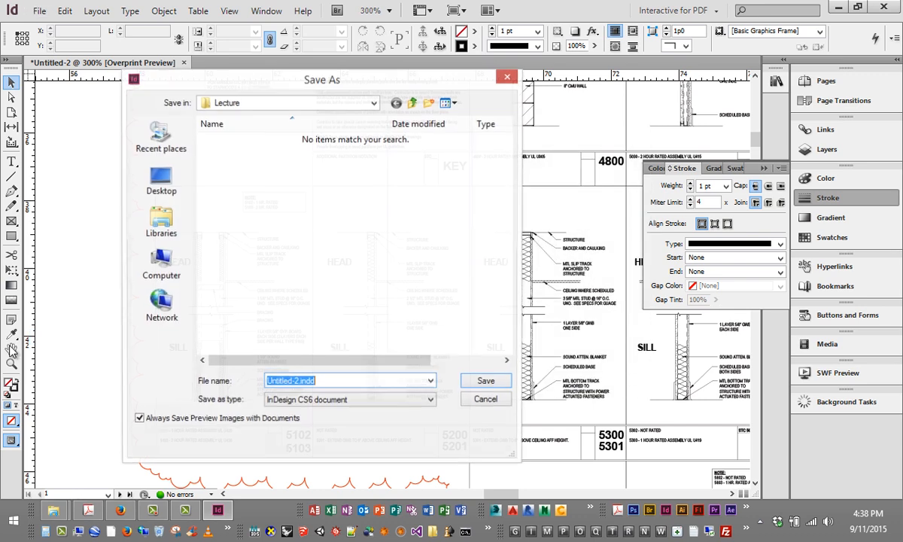
# Name the document file Class01-Tutorial Indesign.indd.
pyautogui.moveTo(238, 73); pyautogui.dragTo(243, 109)
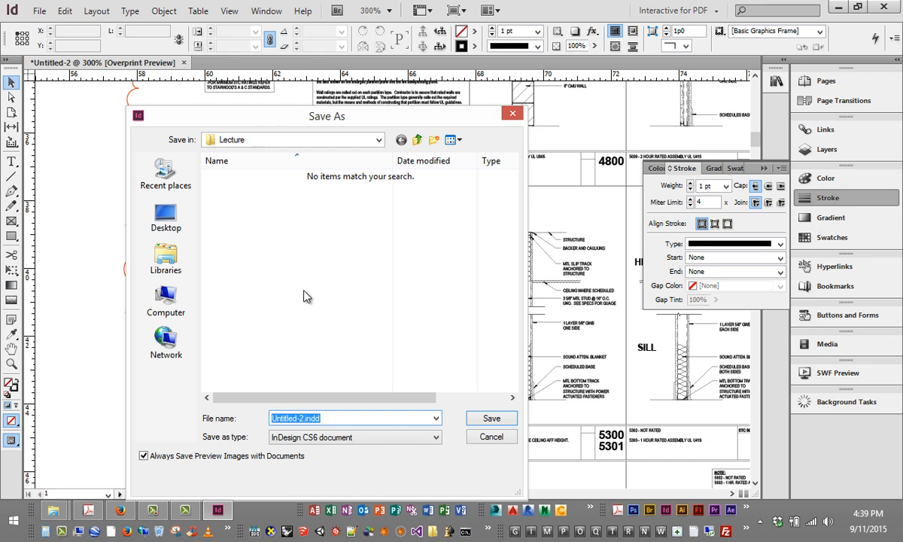
pyautogui.click(295, 419)
pyautogui.moveTo(292, 418); pyautogui.dragTo(273, 417)
pyautogui.press('BackSpace')
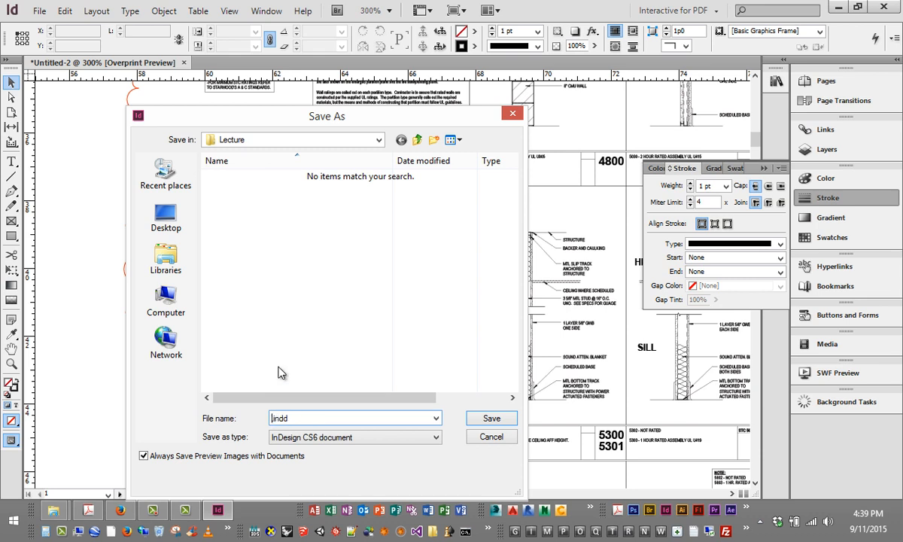
pyautogui.write('Class01-Tutorial Inde')
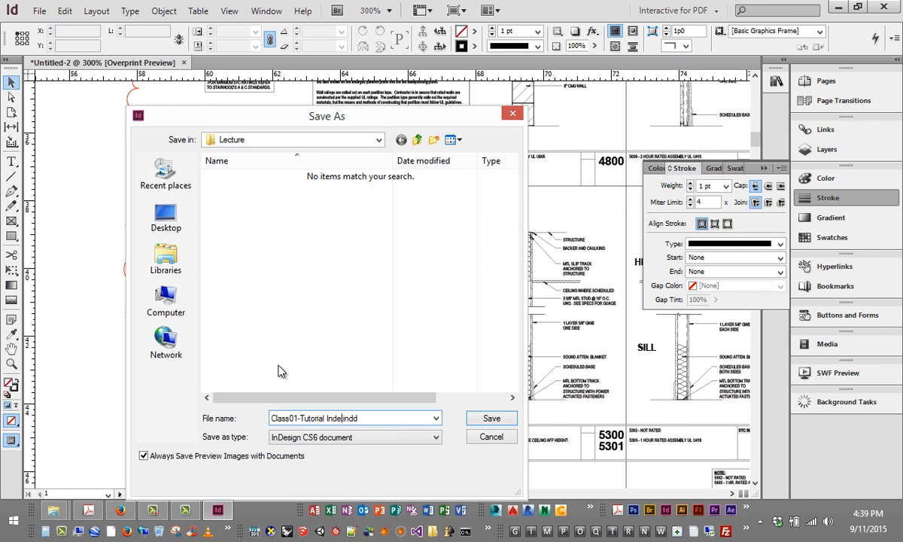
pyautogui.write('sign')
# Save the document in the Tutorials folder of DM-1 inside 040_2015_Columbia.
pyautogui.click(301, 140)
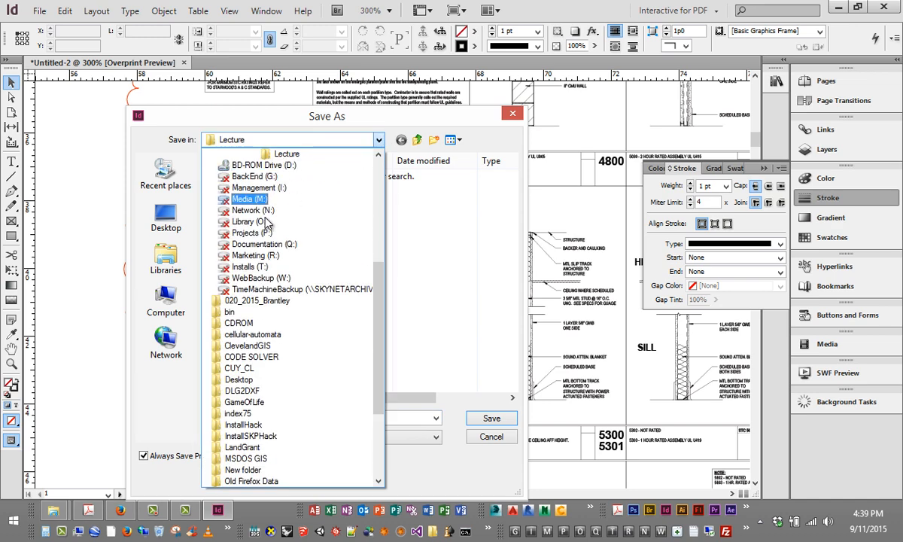
pyautogui.scroll(6, 284, 252)
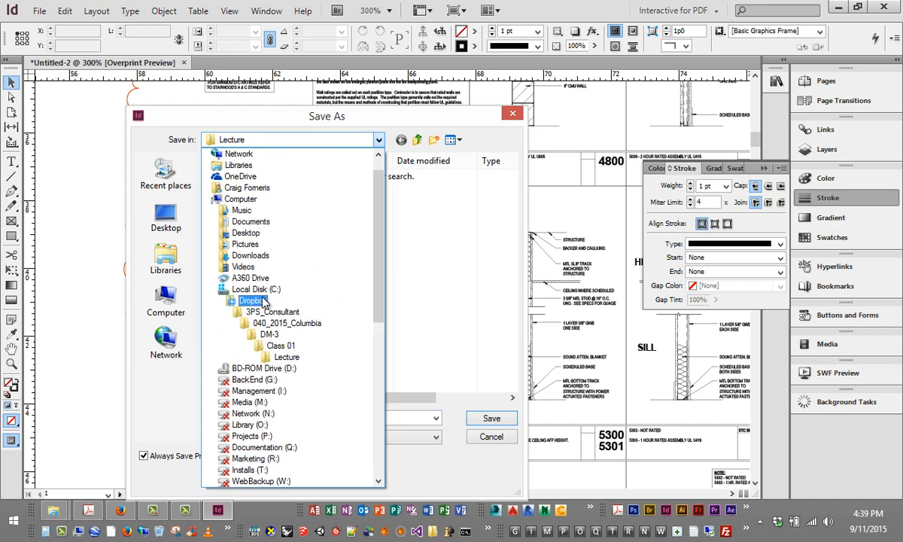
pyautogui.click(278, 315)
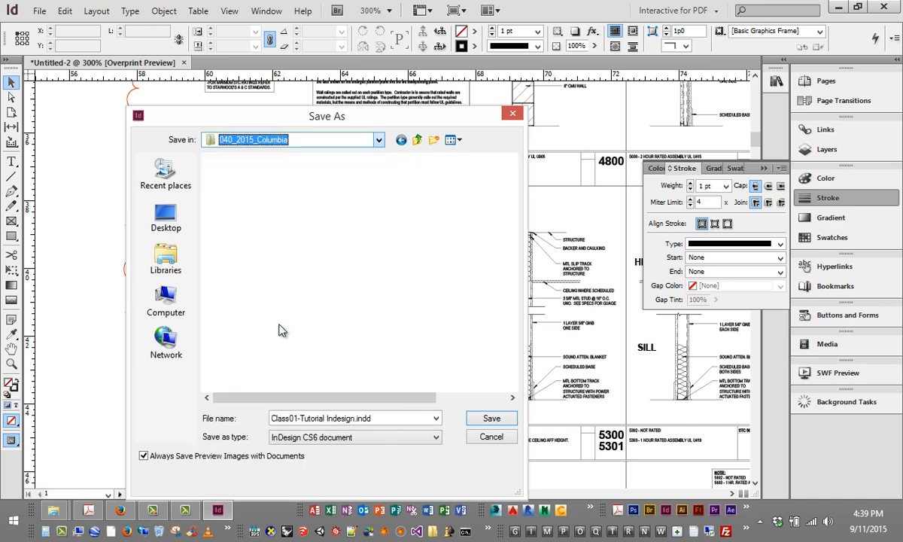
pyautogui.doubleClick(237, 201)
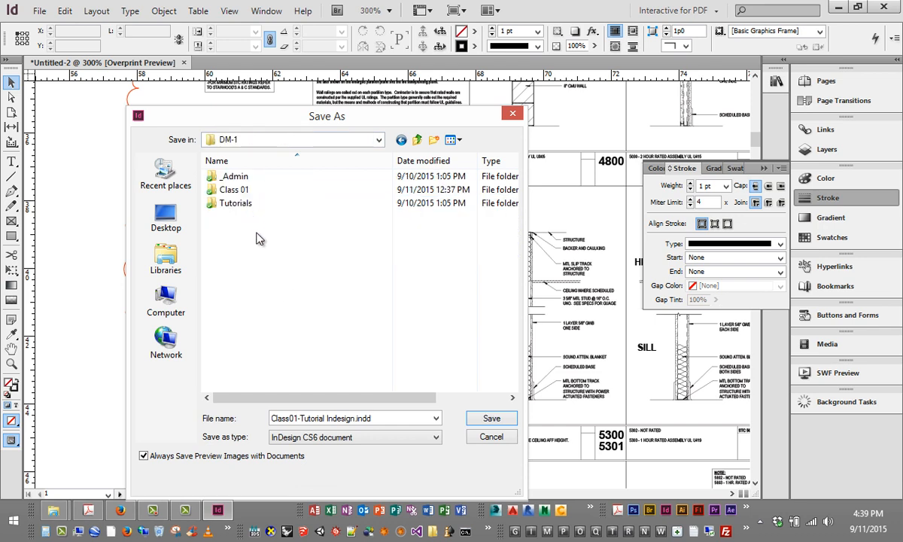
pyautogui.doubleClick(234, 201)
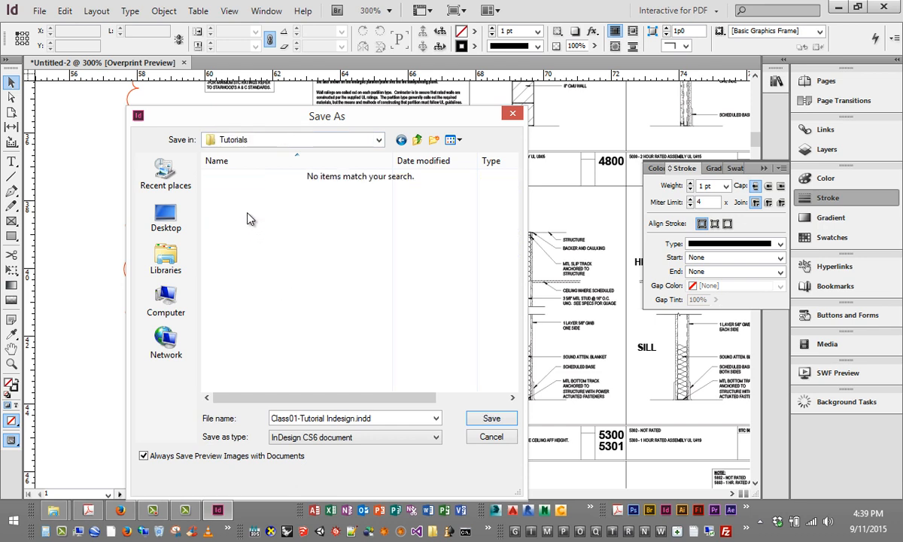
pyautogui.click(490, 419)
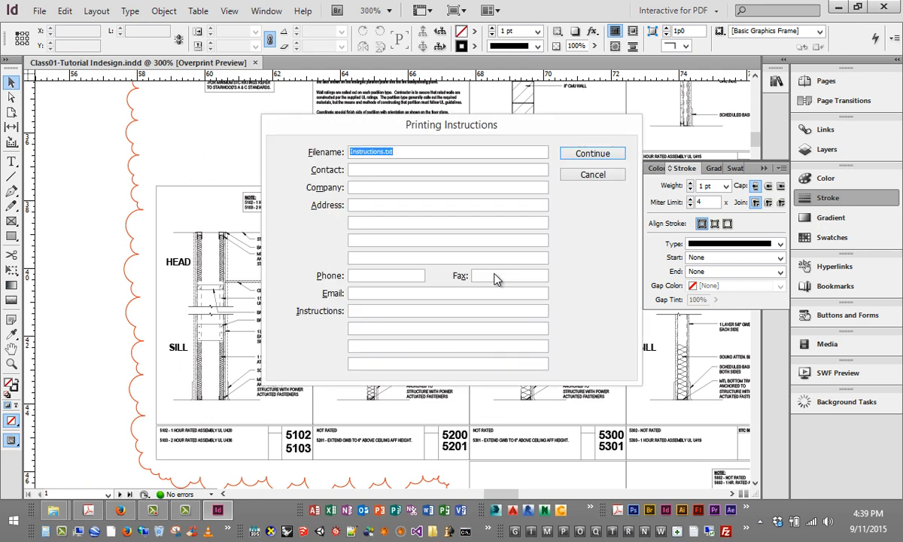
# Package the publication into Class01-Tutorial Indesign Folder with Instructions.txt, copying fonts and linked graphics and updating the graphic links.
pyautogui.click(572, 158)
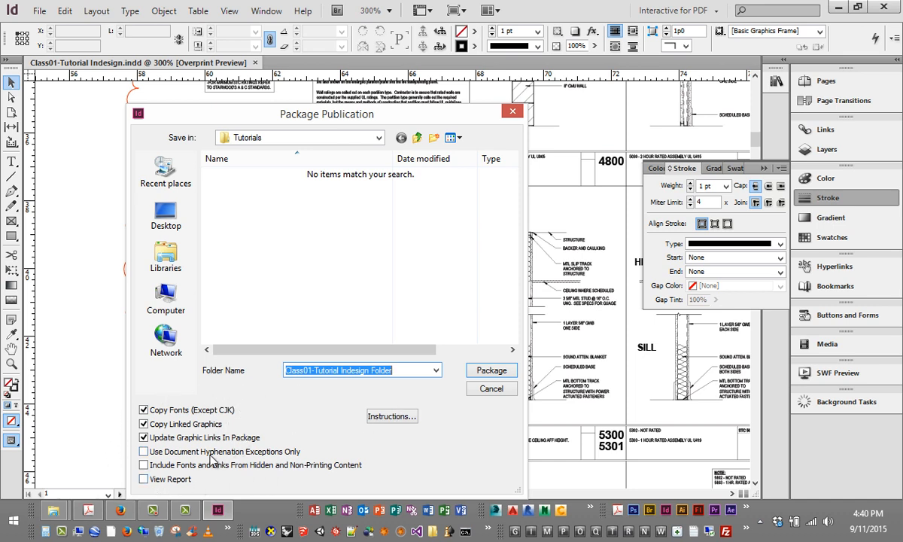
pyautogui.click(498, 372)
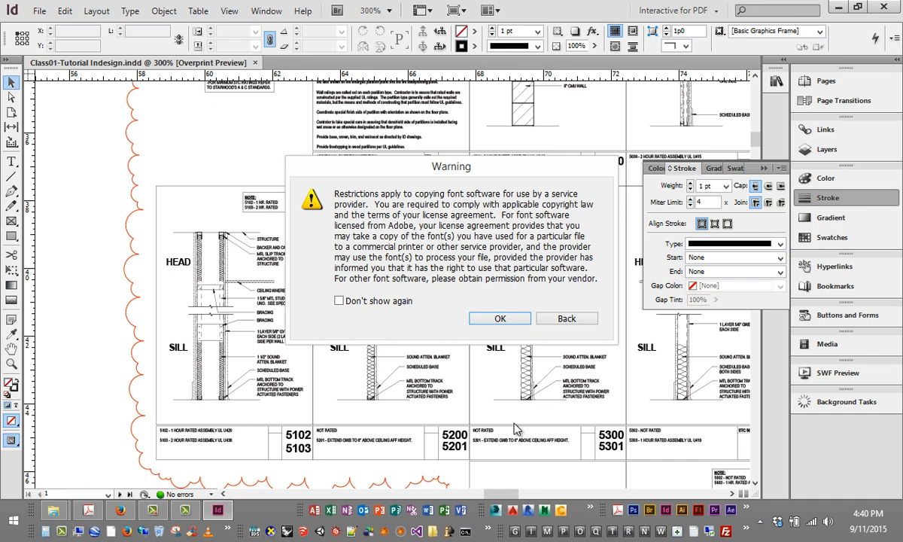
pyautogui.press('Return')
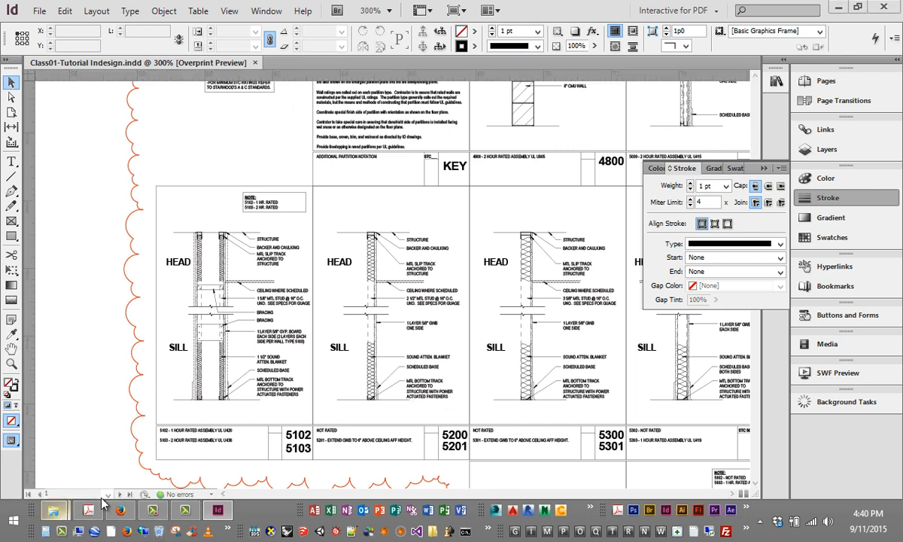
# Switch to File Explorer and open the Tutorials folder of DM-1 inside 040_2015_Columbia.
pyautogui.moveTo(55, 511)
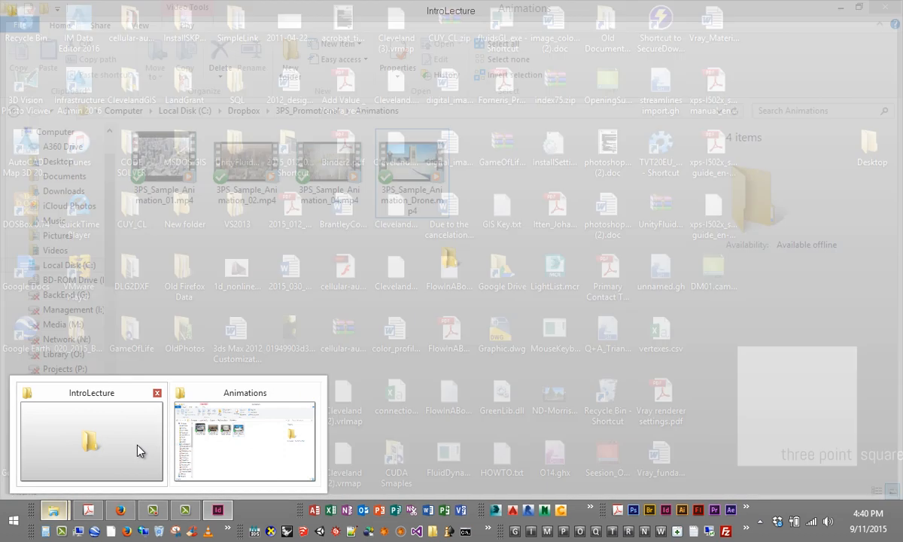
pyautogui.click(138, 450)
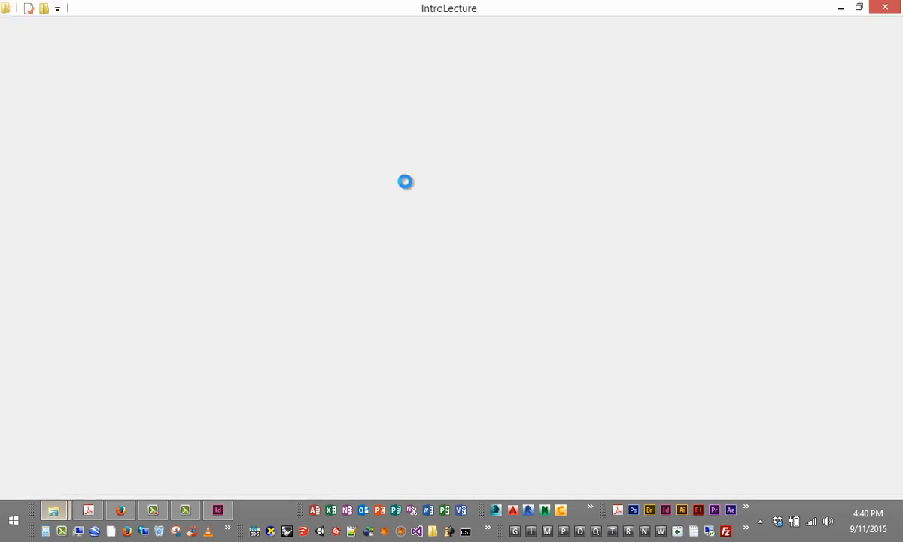
pyautogui.click(14, 111)
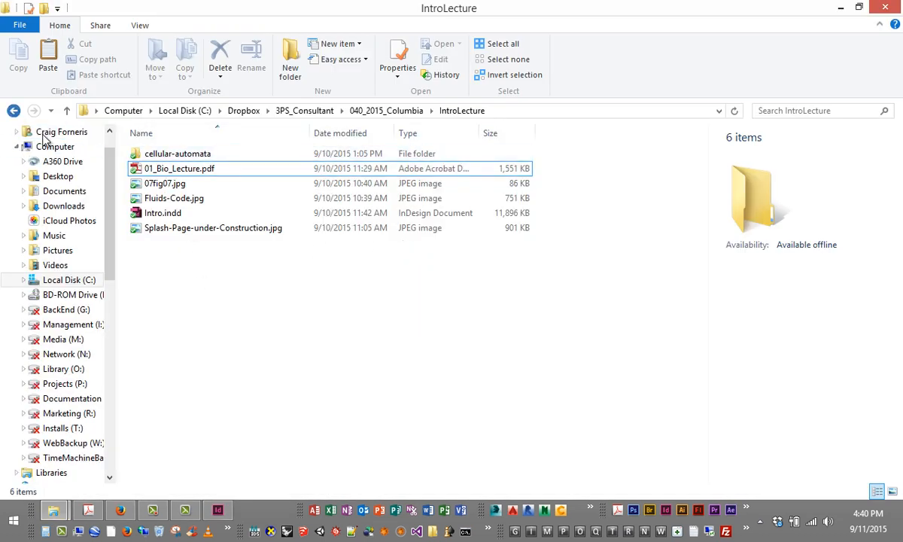
pyautogui.click(173, 187)
pyautogui.doubleClick(173, 187)
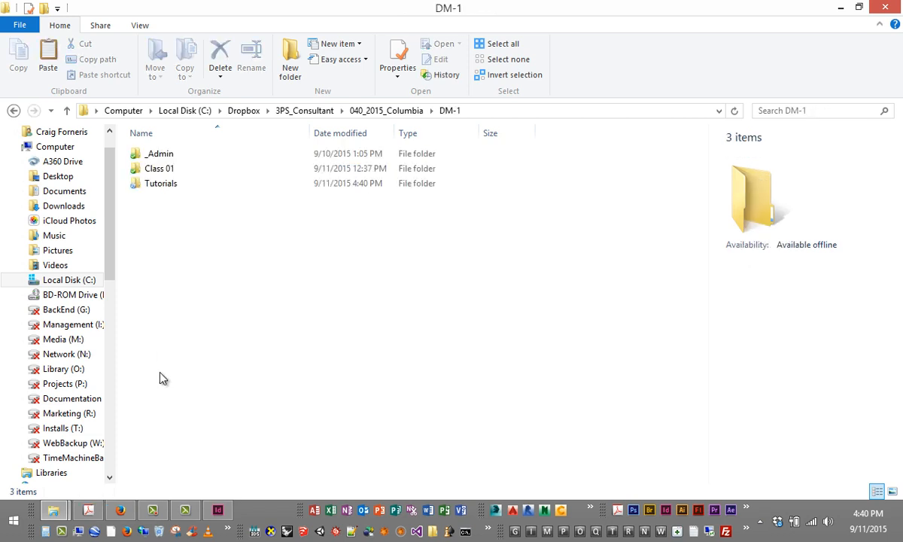
pyautogui.click(168, 185)
pyautogui.doubleClick(167, 185)
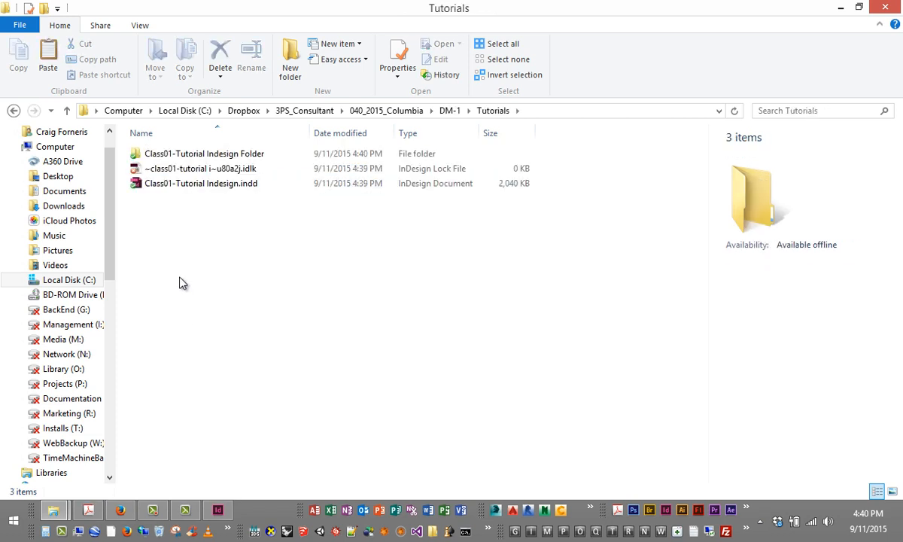
# Open Class01-Tutorial Indesign Folder and check the contents of its Document fonts folder.
pyautogui.click(202, 157)
pyautogui.doubleClick(204, 158)
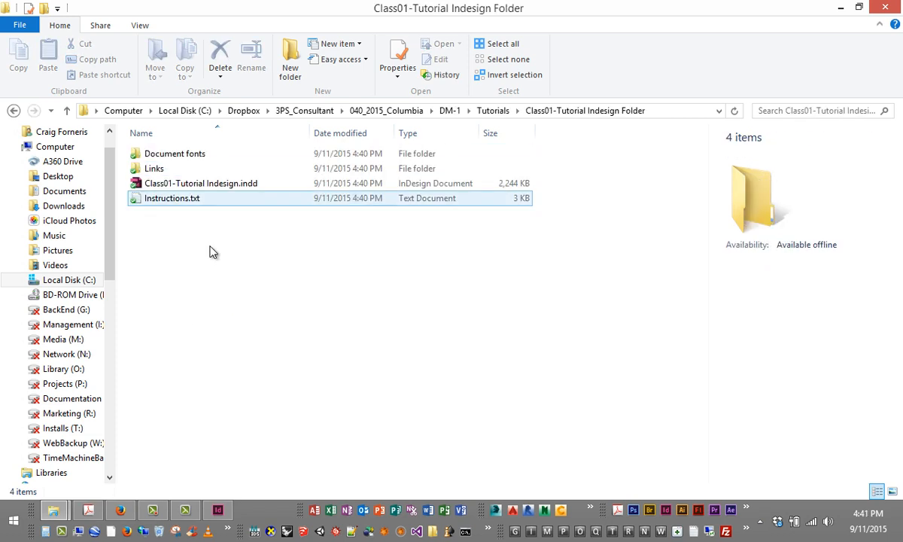
pyautogui.doubleClick(181, 154)
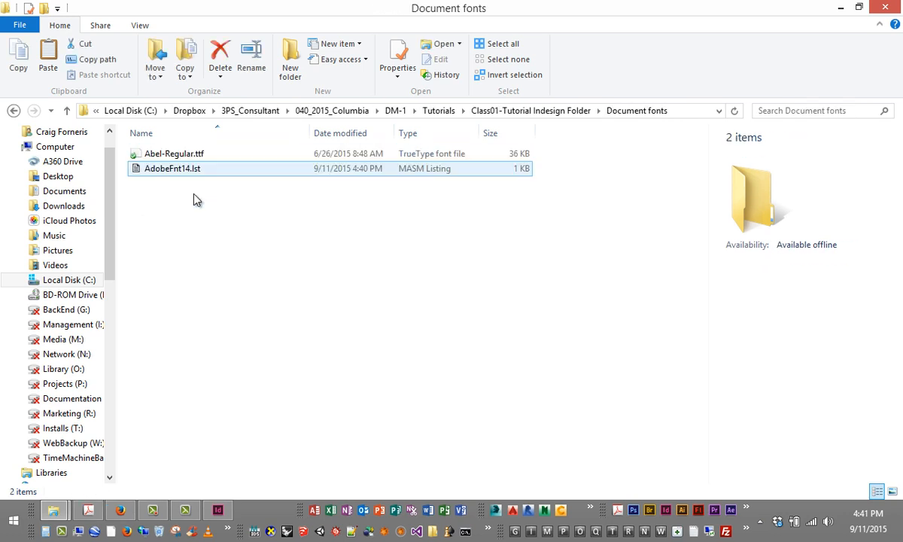
pyautogui.click(23, 135)
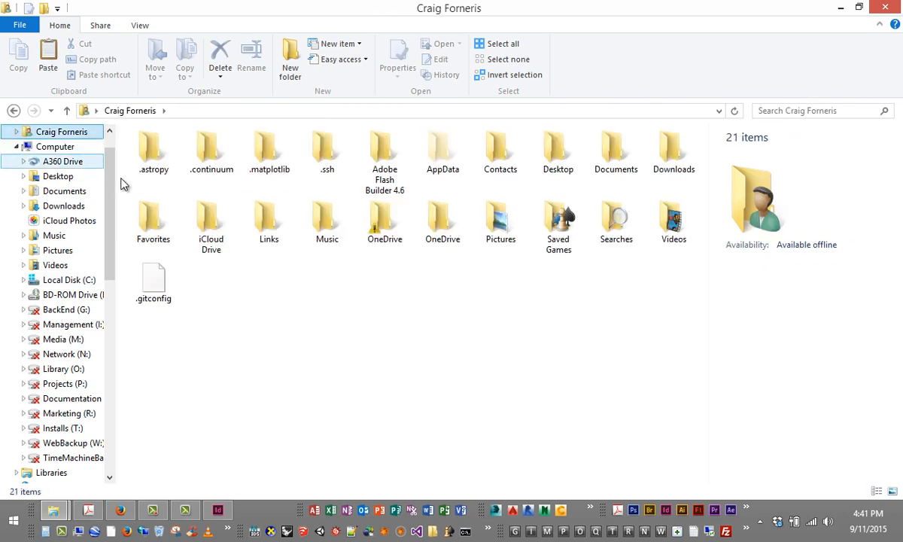
pyautogui.click(66, 110)
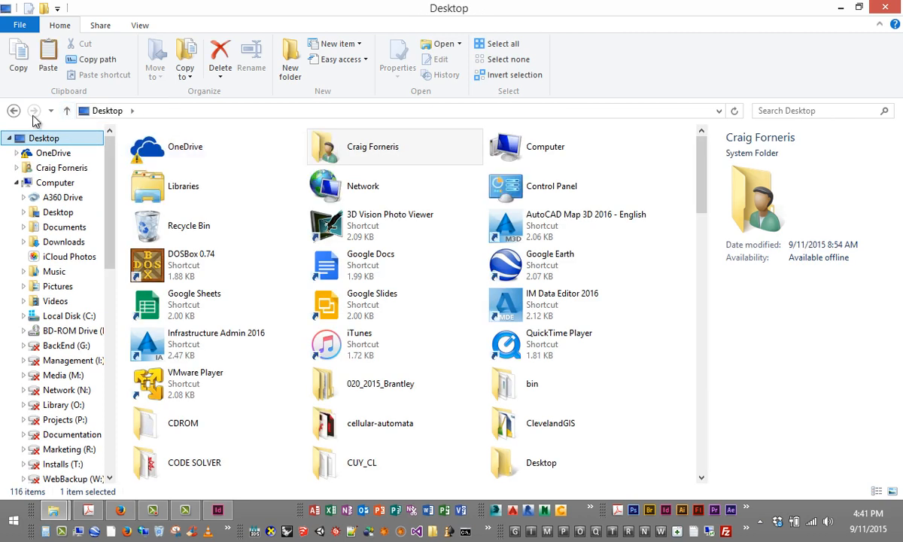
pyautogui.click(13, 111)
pyautogui.click(13, 111)
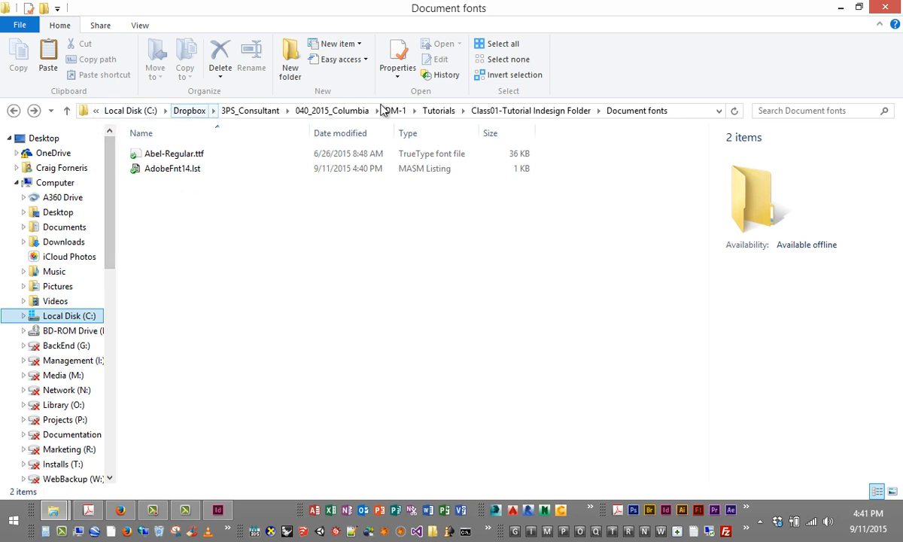
# Return to the Tutorials folder and check the contents of the Links folder inside Class01-Tutorial Indesign Folder.
pyautogui.click(439, 111)
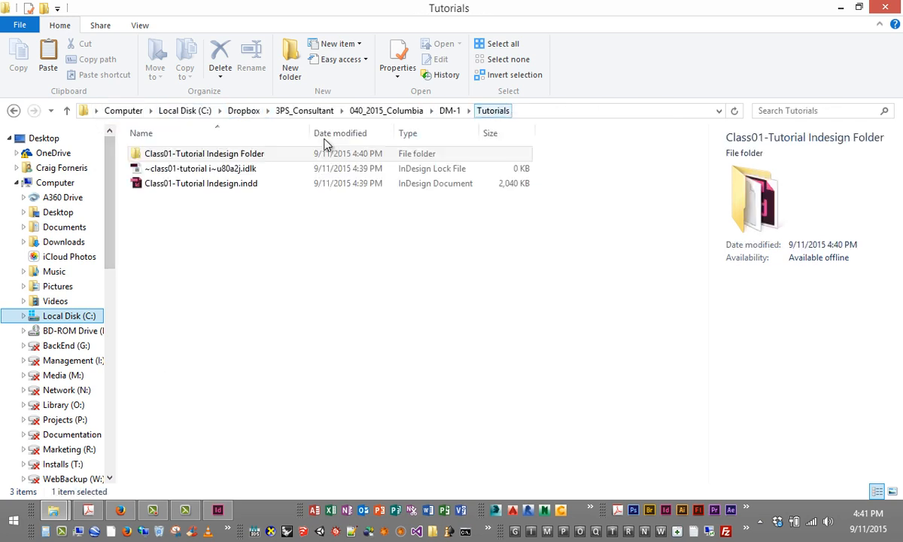
pyautogui.doubleClick(219, 154)
pyautogui.doubleClick(180, 171)
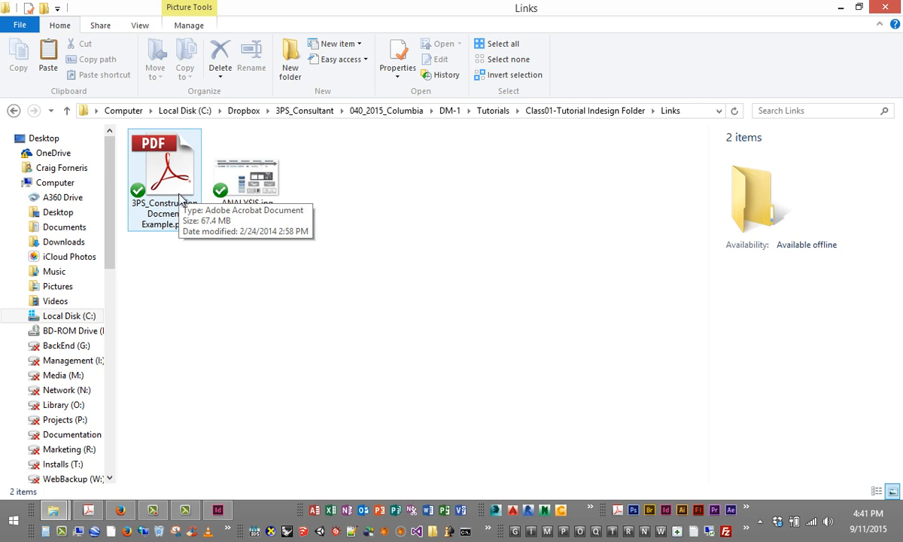
pyautogui.click(14, 111)
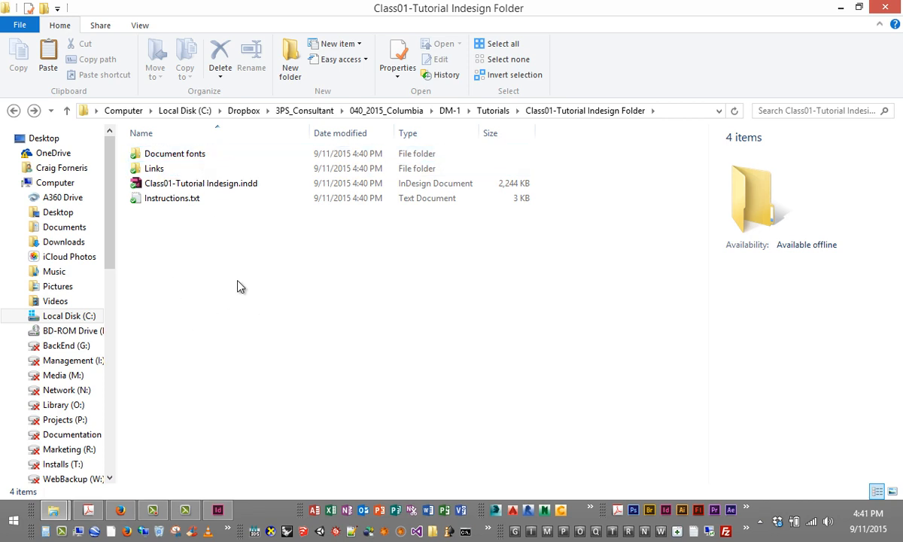
# Switch to InDesign and start a PDF export with the High Quality Print preset, named Class01-Tutorial Indesign.pdf in the Tutorials folder.
pyautogui.click(217, 510)
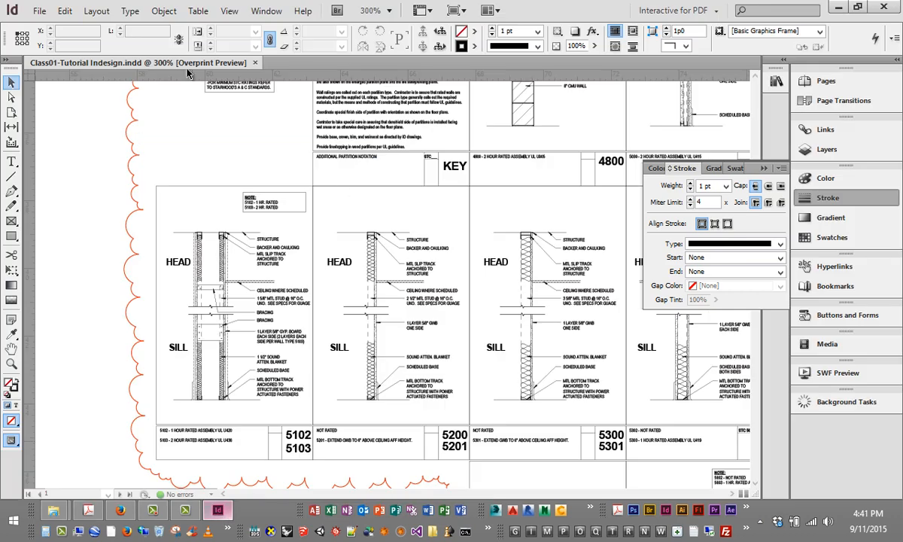
pyautogui.click(39, 15)
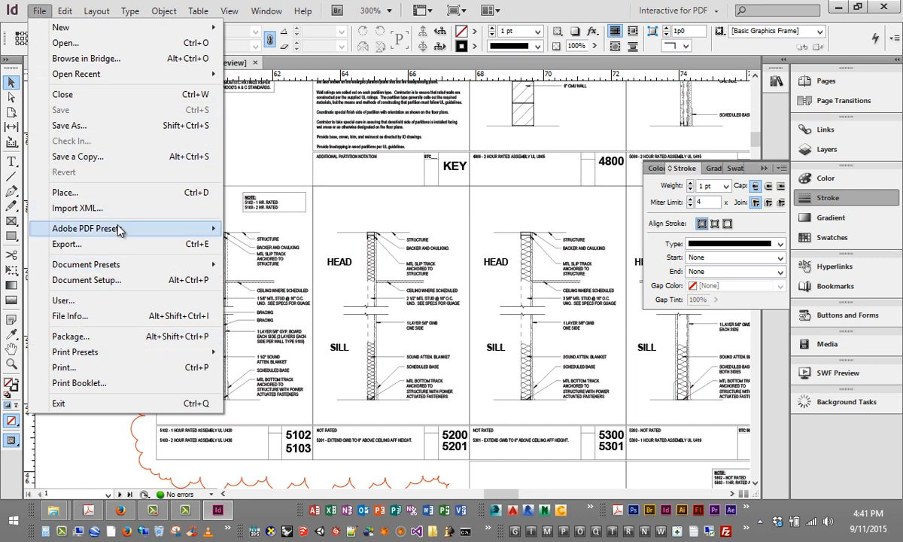
pyautogui.moveTo(118, 232)
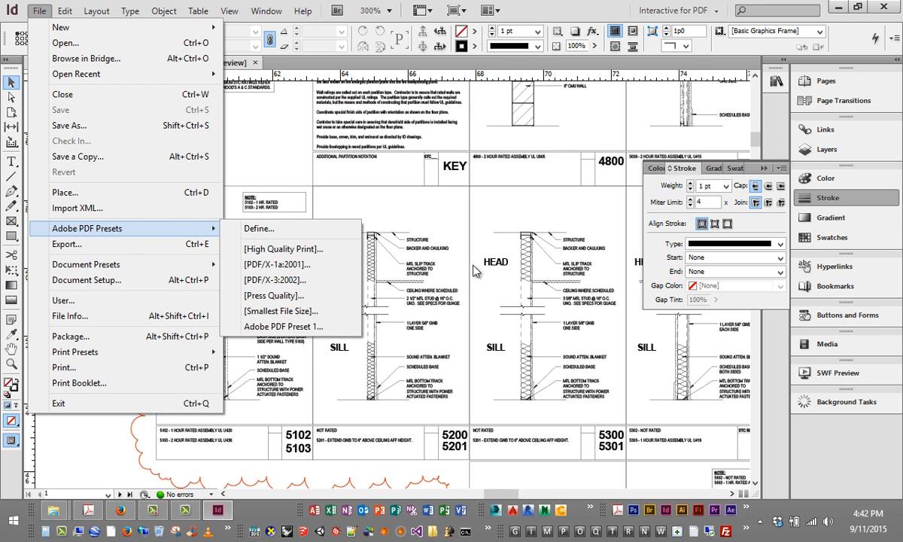
pyautogui.click(289, 249)
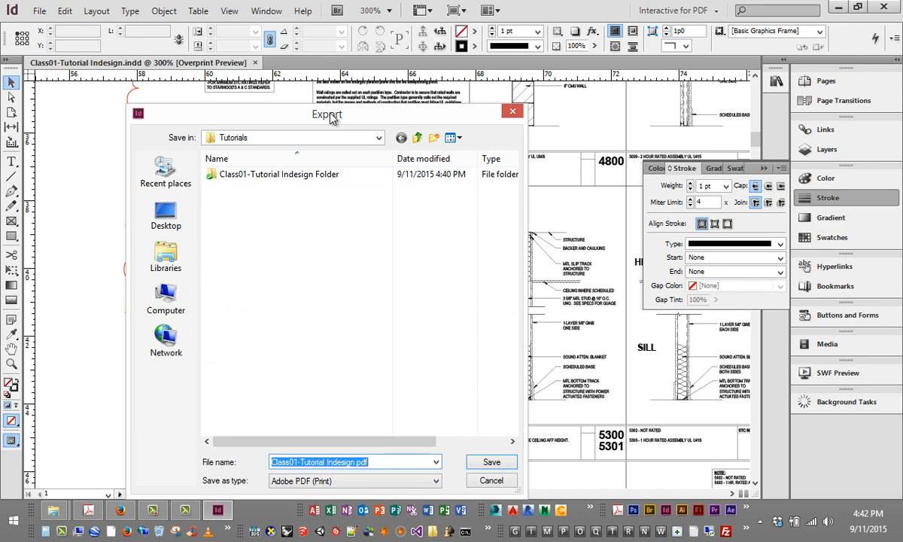
pyautogui.rightClick(416, 375)
pyautogui.click(502, 467)
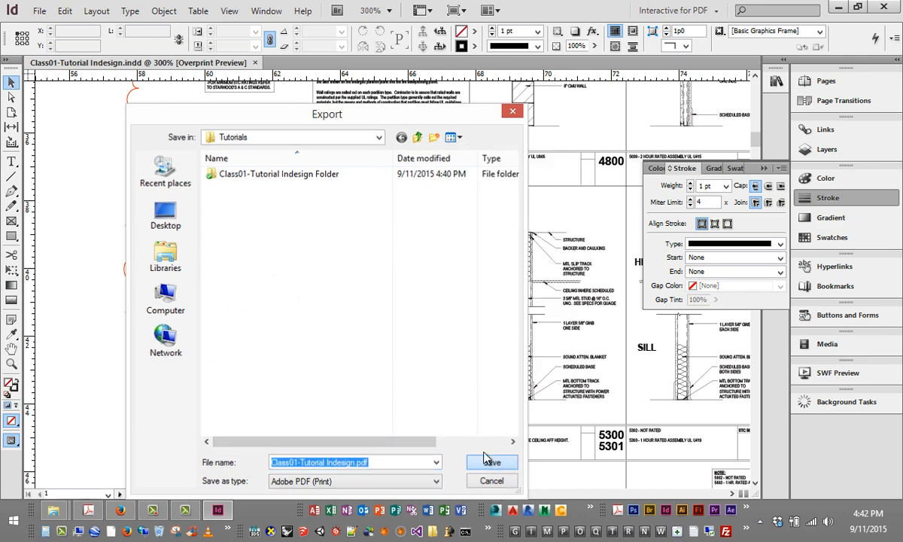
pyautogui.click(490, 462)
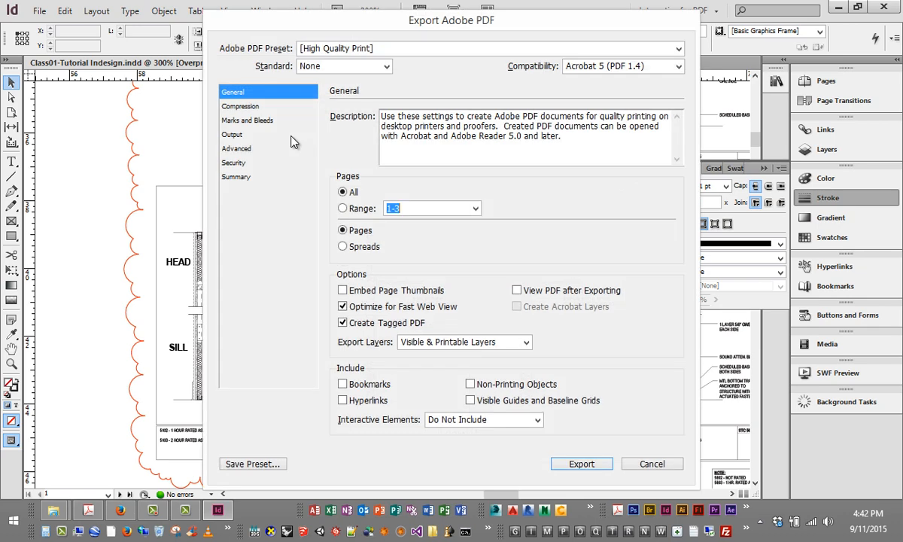
# Review the Output settings, then export all pages as individual pages and check the export's progress in Background Tasks.
pyautogui.moveTo(267, 21); pyautogui.dragTo(118, 23)
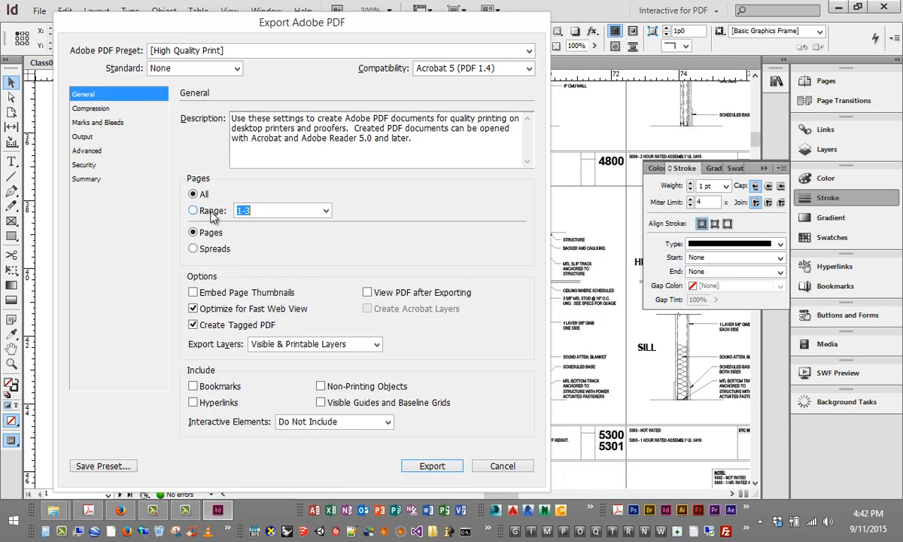
pyautogui.click(87, 139)
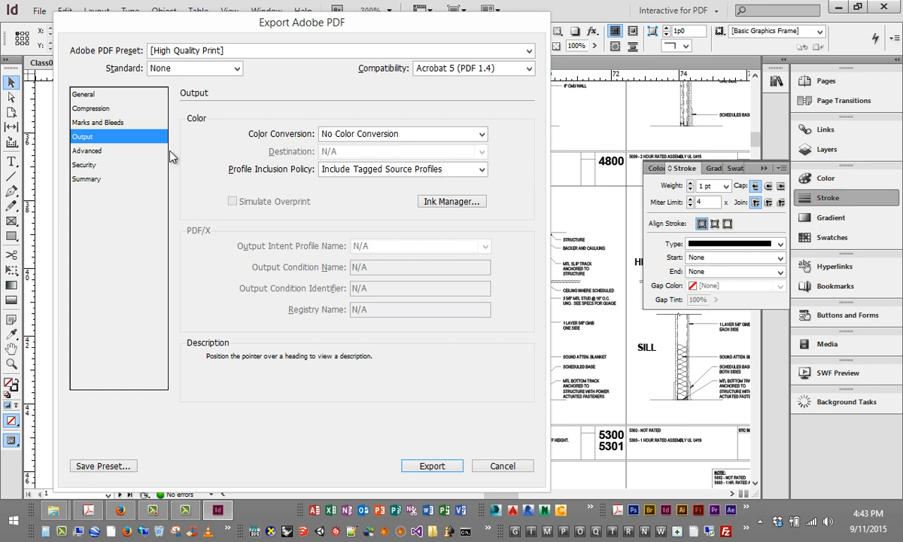
pyautogui.click(81, 93)
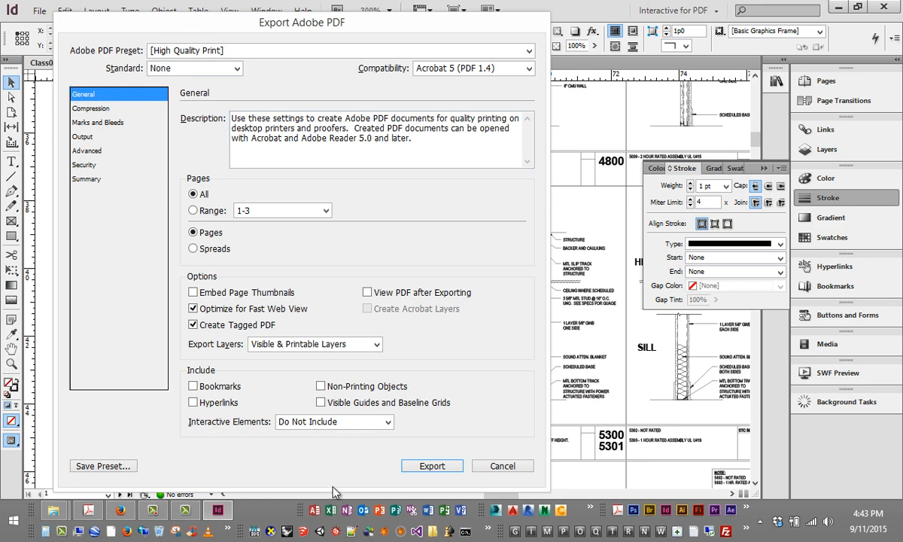
pyautogui.click(430, 466)
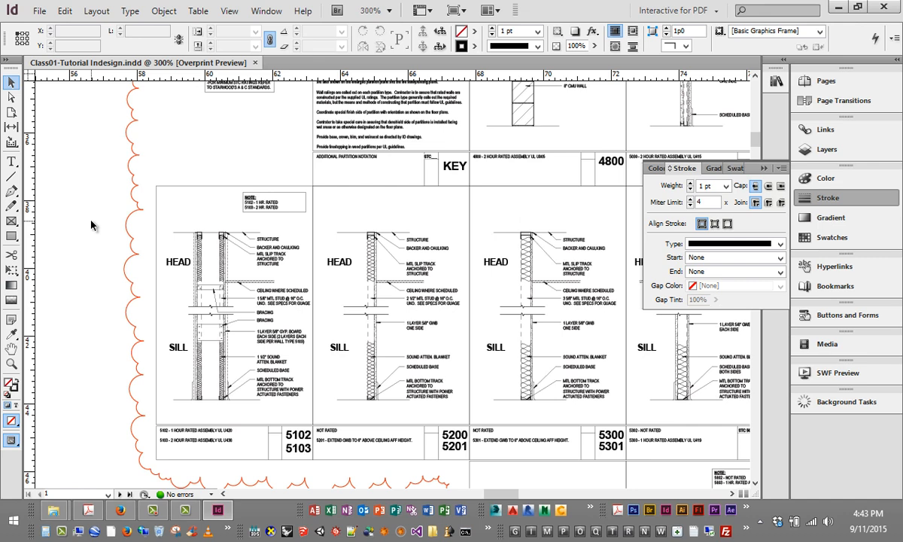
pyautogui.click(39, 11)
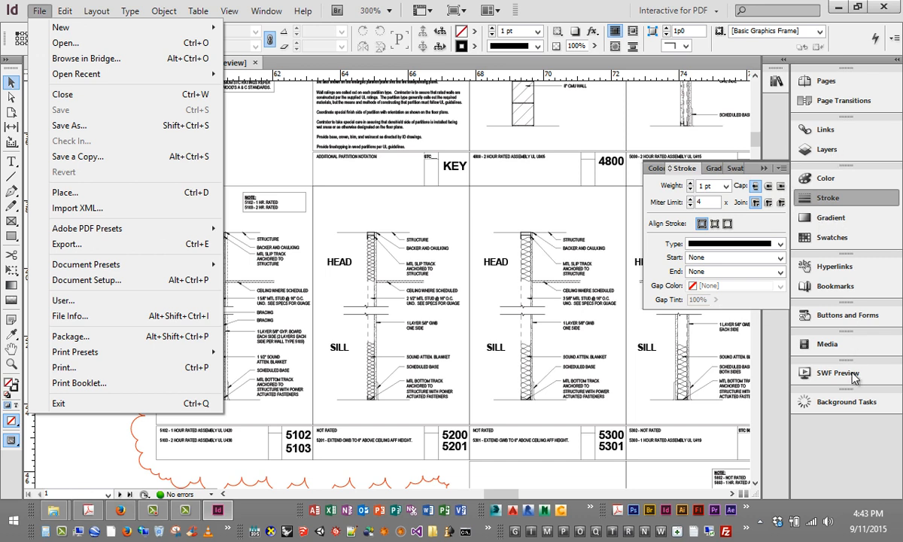
pyautogui.click(844, 404)
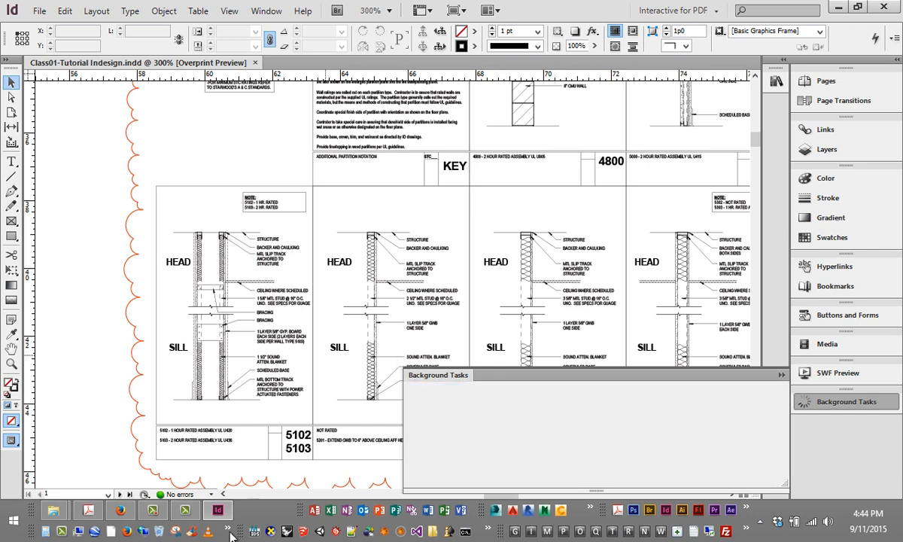
# Switch to File Explorer and open Class01-Tutorial Indesign.pdf from the Tutorials folder to check the exported pages.
pyautogui.moveTo(55, 513)
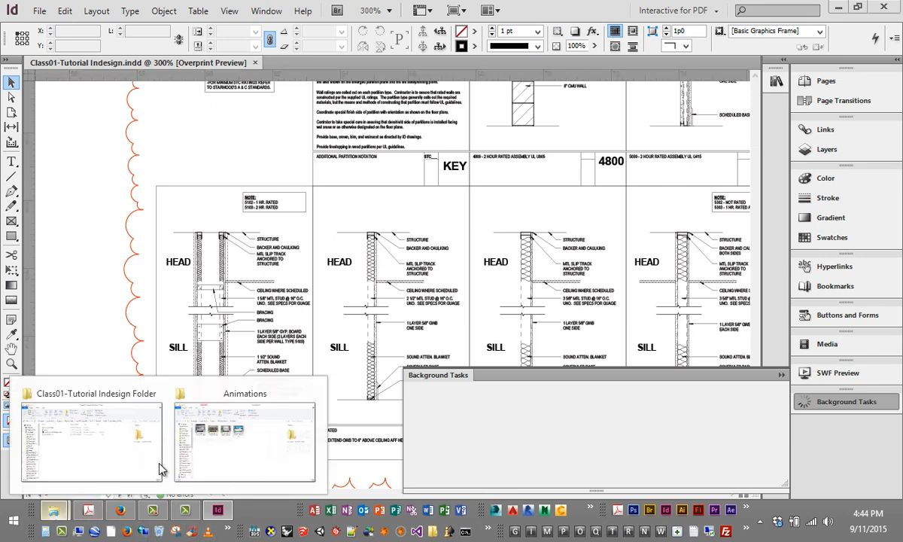
pyautogui.click(146, 437)
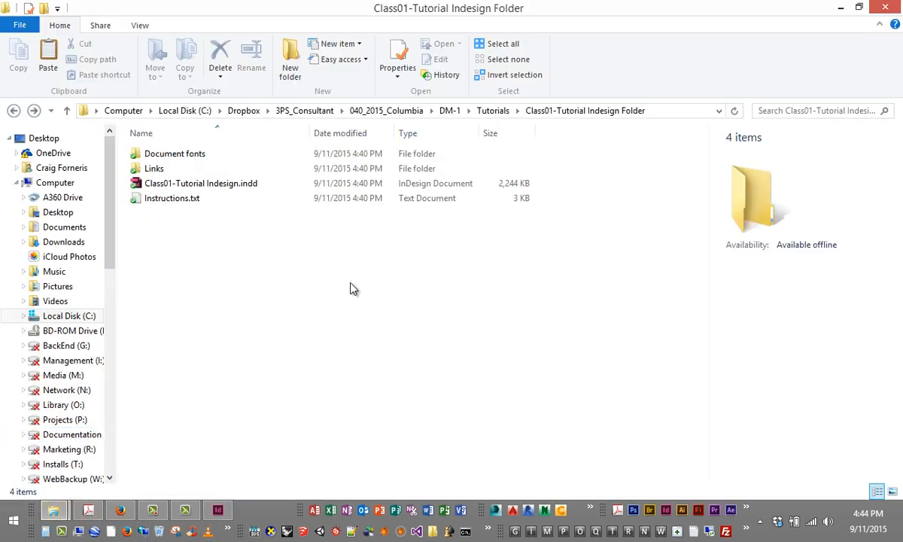
pyautogui.click(172, 198)
pyautogui.click(493, 110)
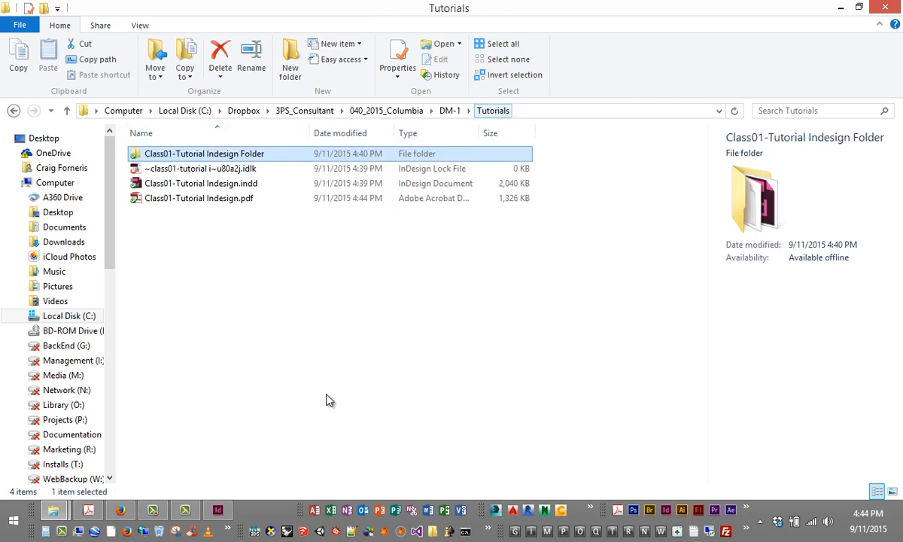
pyautogui.doubleClick(219, 199)
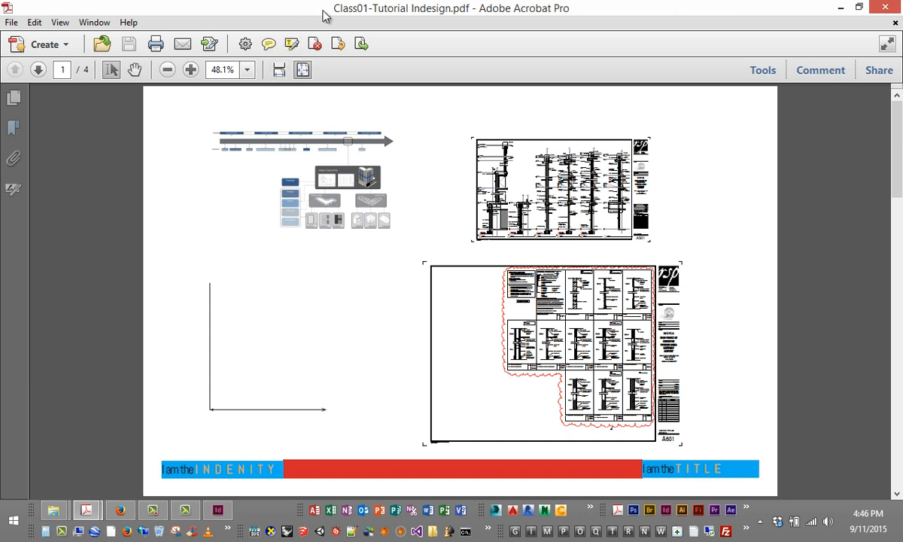
pyautogui.click(842, 8)
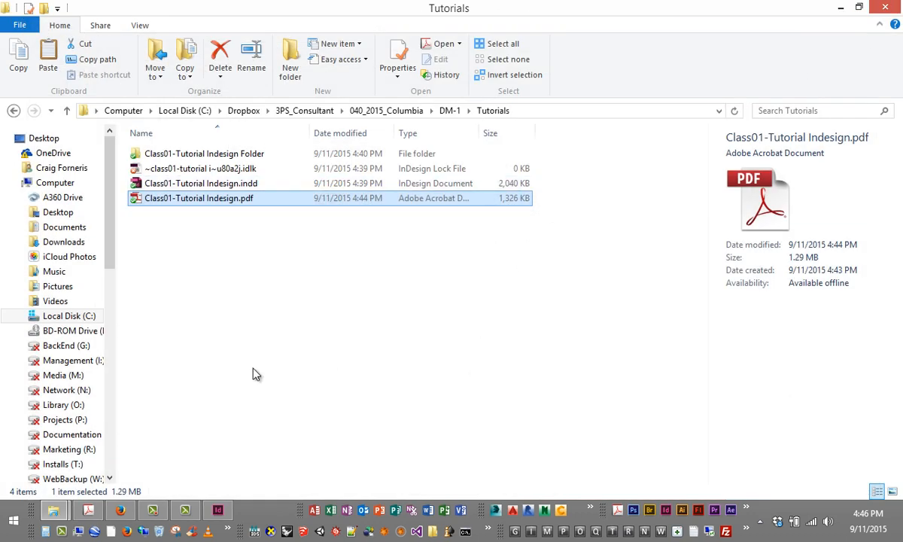
pyautogui.click(472, 317)
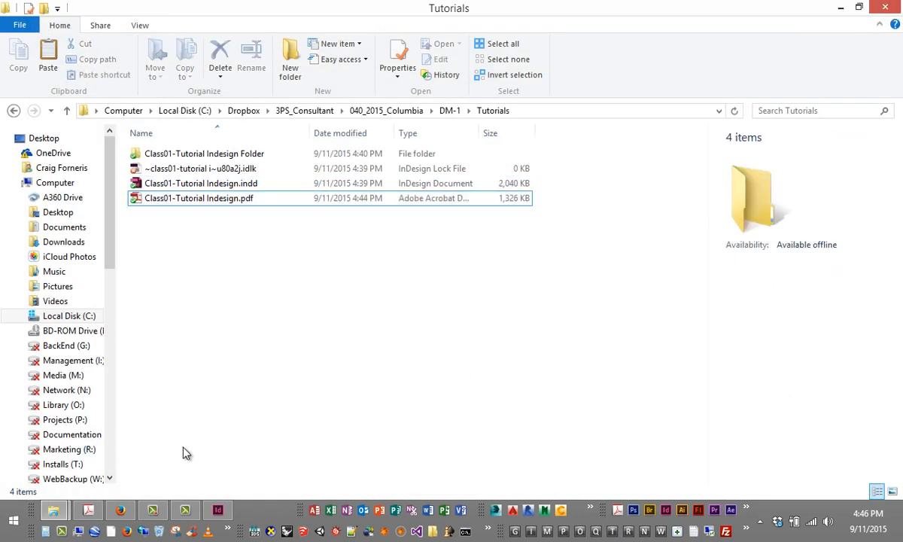
pyautogui.click(162, 512)
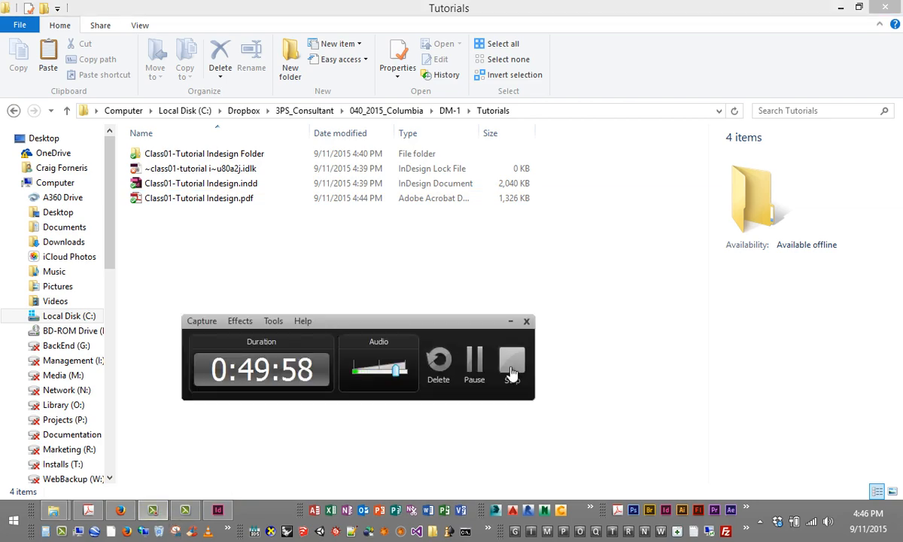